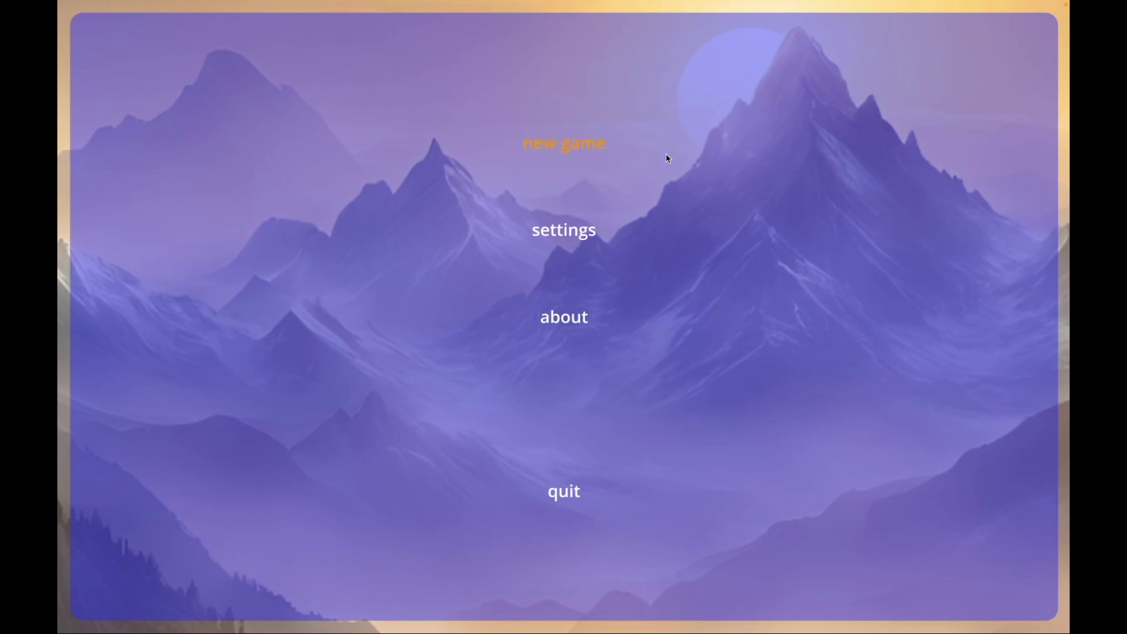
Try the demo menu's 'new game' entry, then go back to the empty editor scene.
click(593, 155)
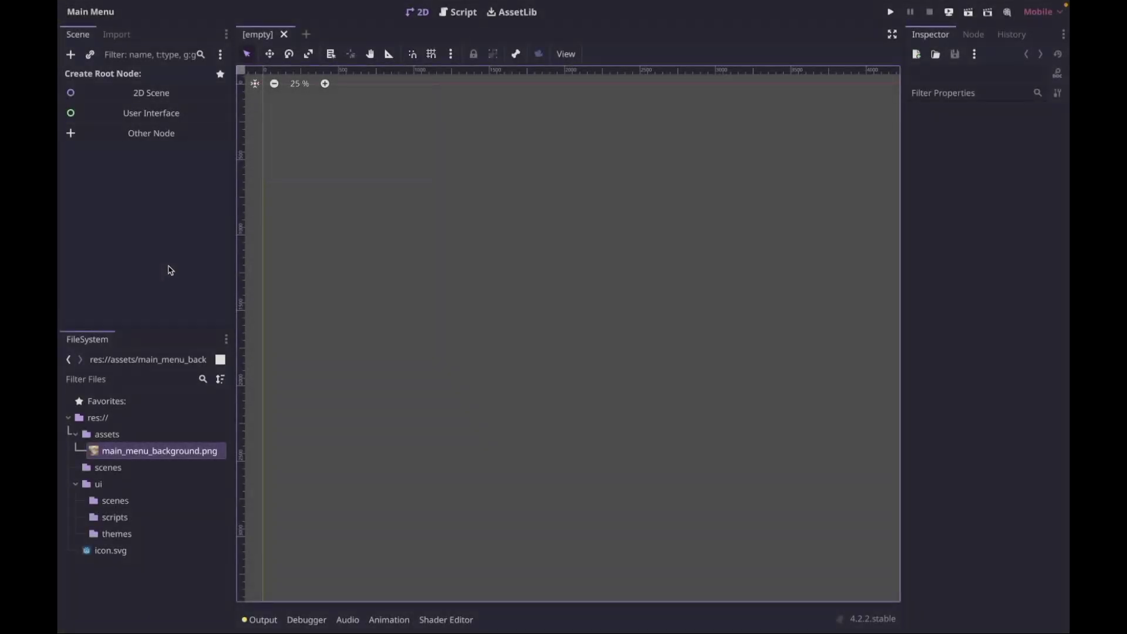
In Project Settings > Display > Window, set viewport 1920×1080, stretch mode canvas_items, aspect expand.
click(177, 10)
click(194, 25)
click(683, 180)
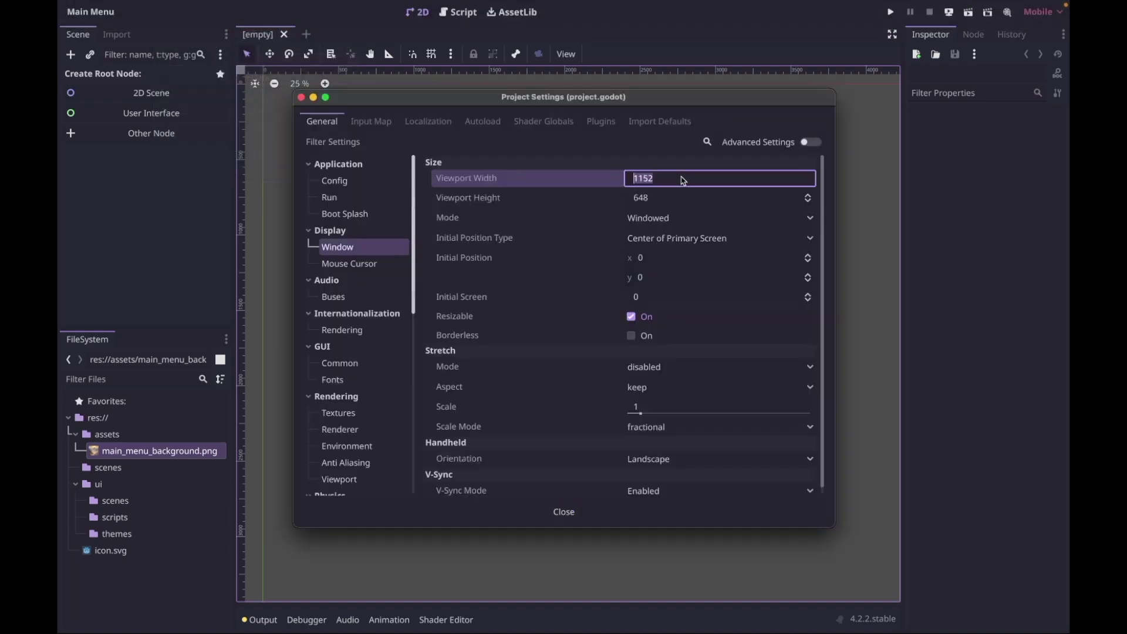
text(1920)
key(Tab)
text(108)
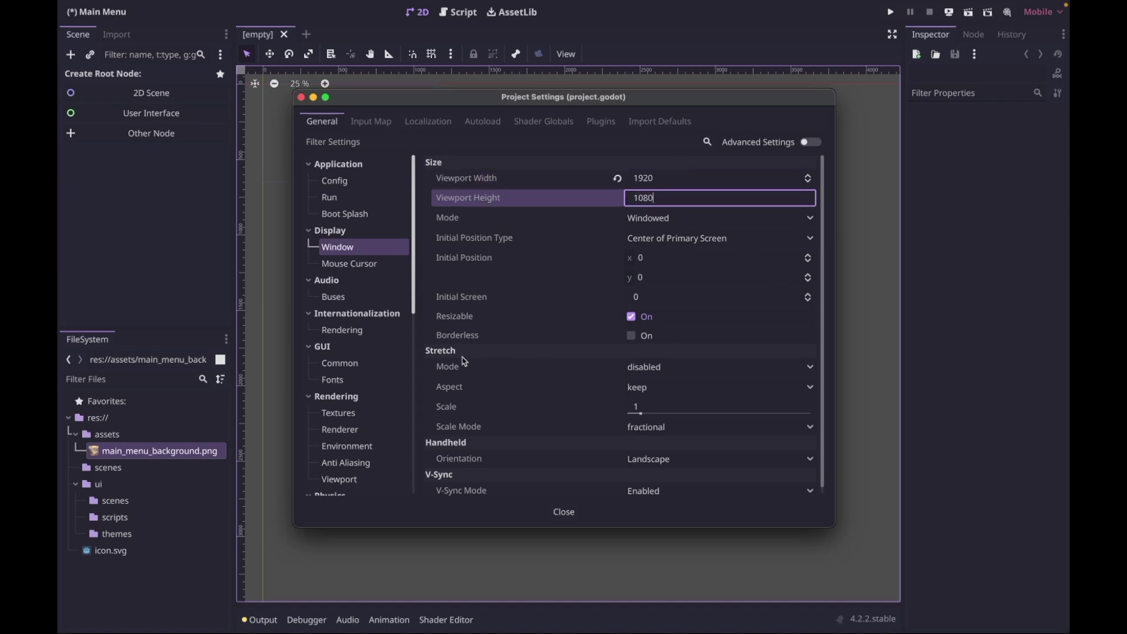
click(688, 368)
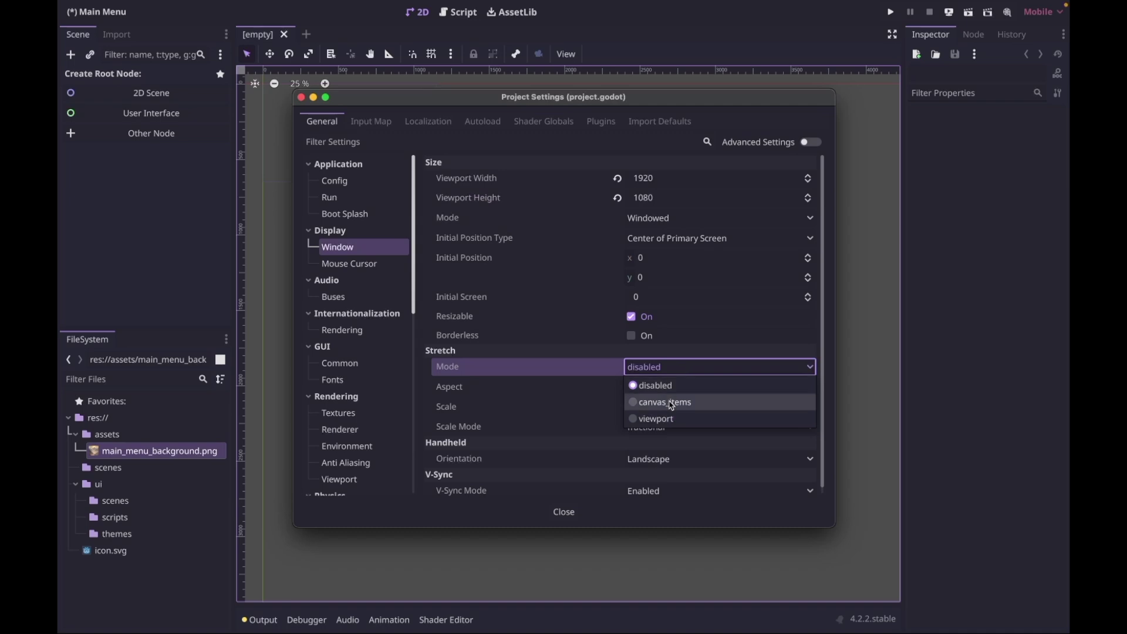
click(672, 405)
click(687, 390)
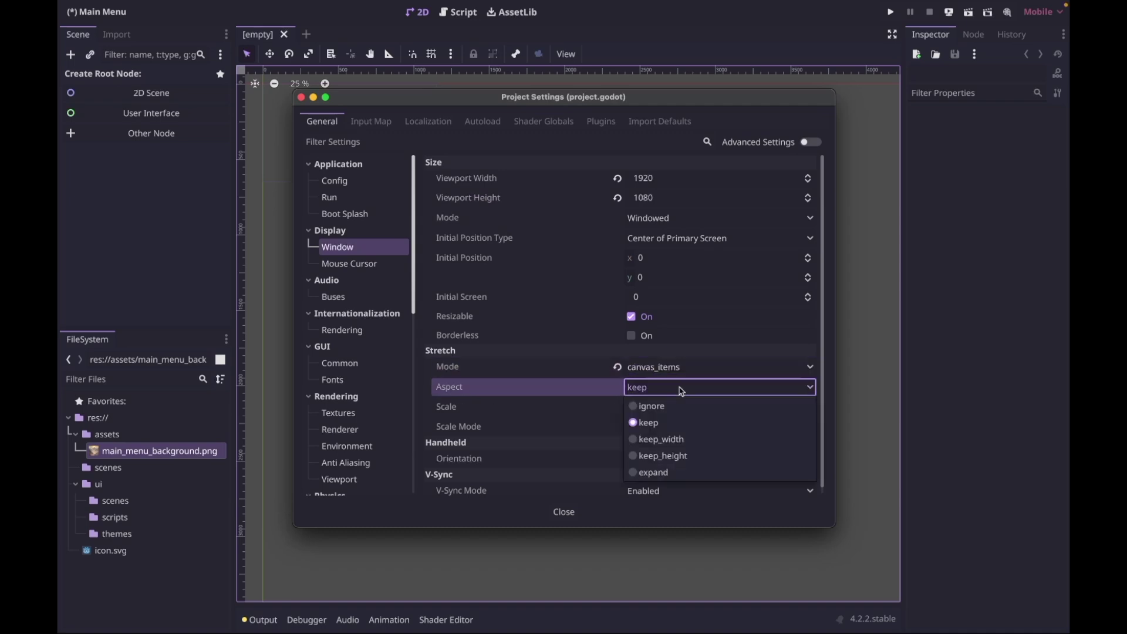
click(674, 468)
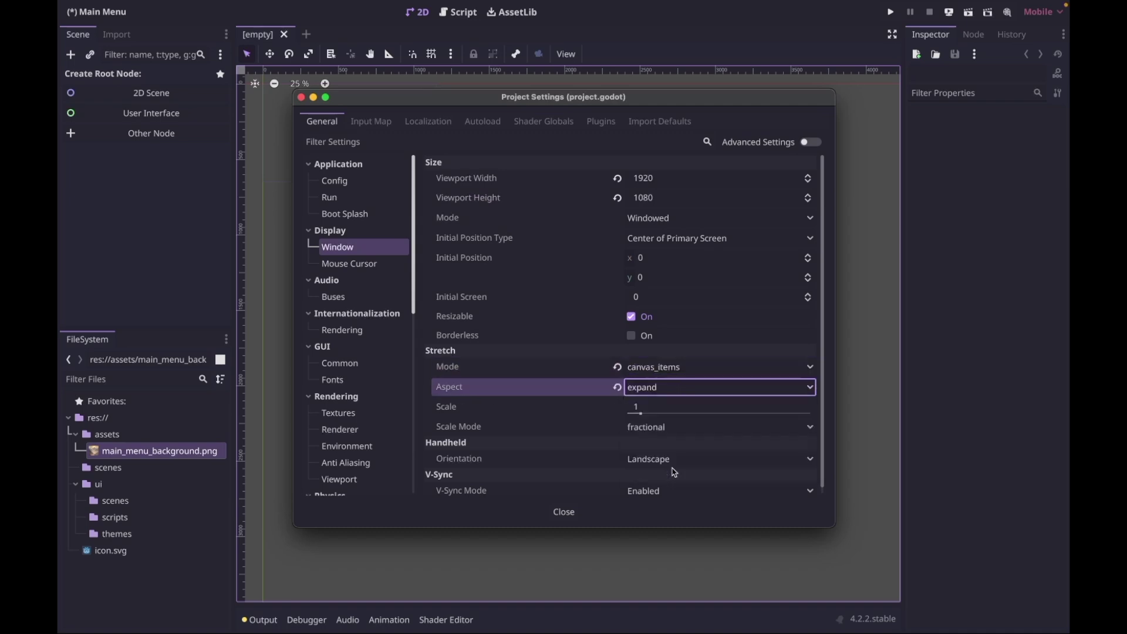
click(564, 512)
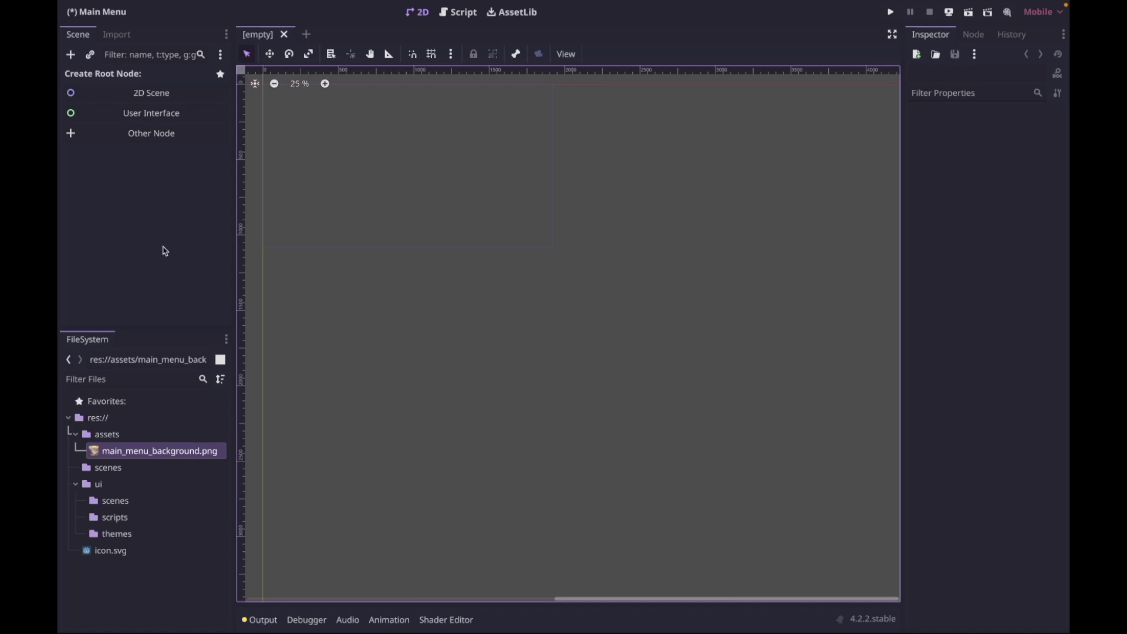
Create a plain Node as the scene root and rename it Game.
click(164, 135)
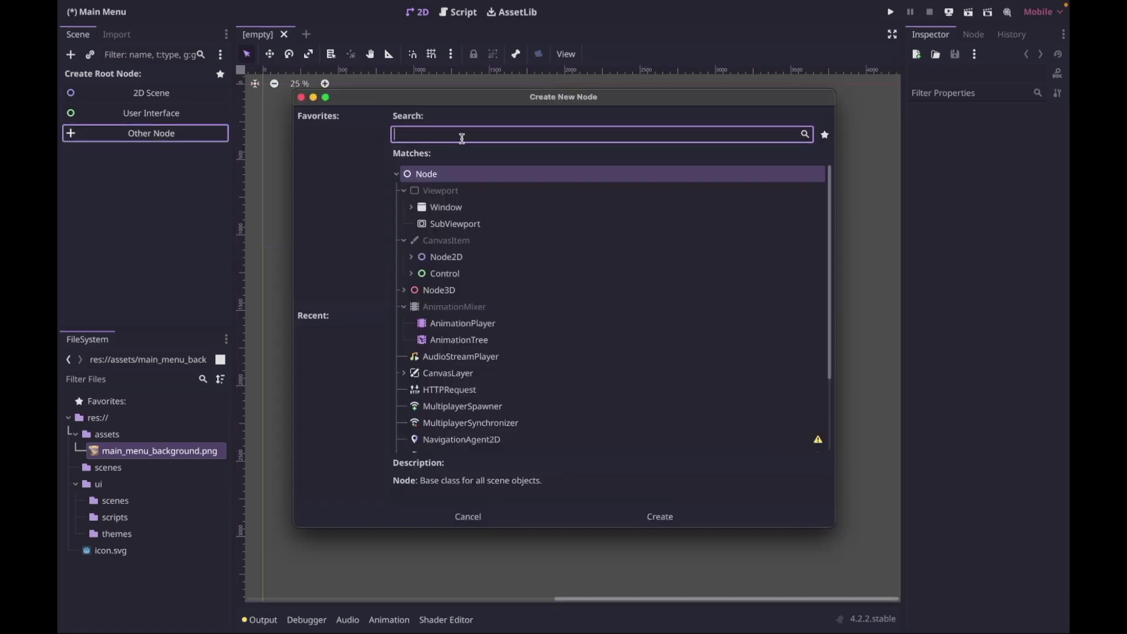
double_click(417, 176)
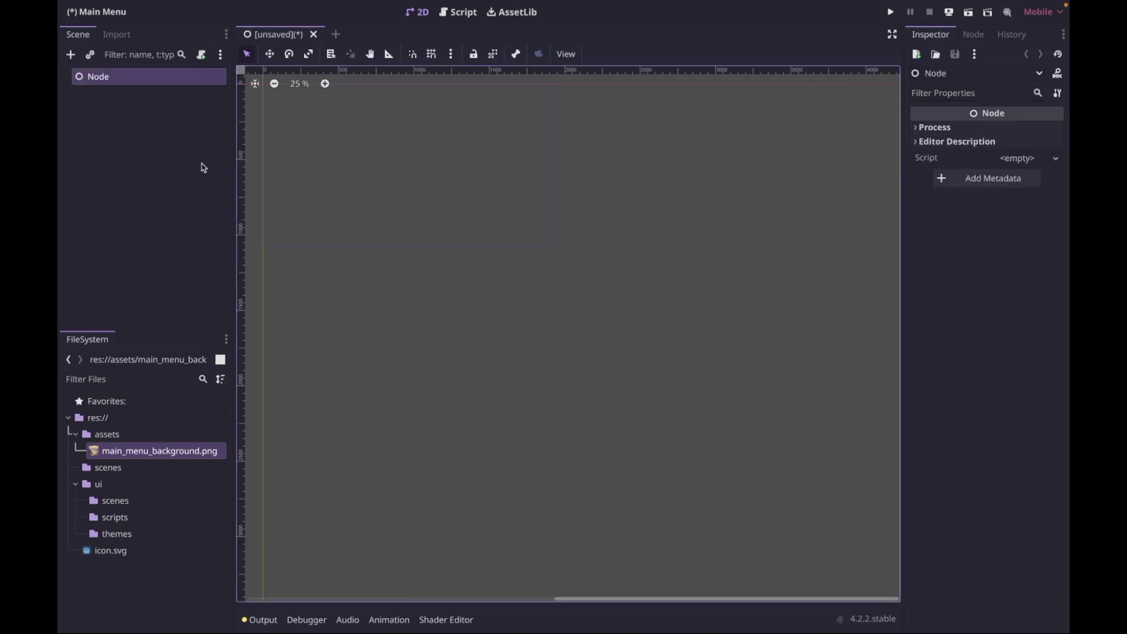
double_click(122, 79)
text(Game)
key(Return)
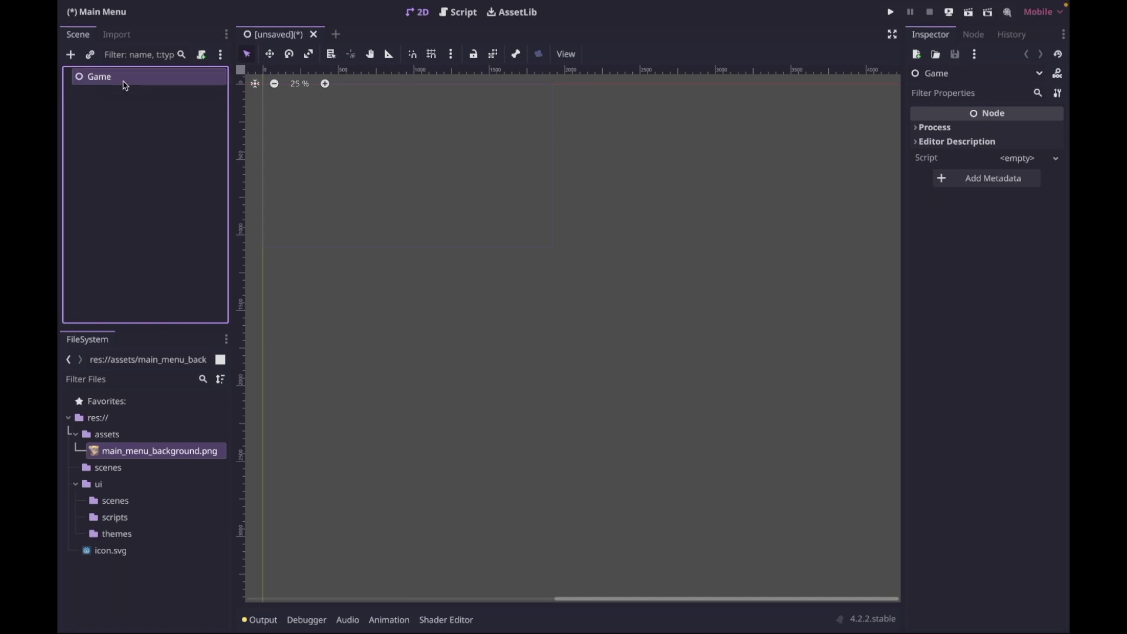
Save the scene as game.tscn in the scenes folder.
key(ctrl+s)
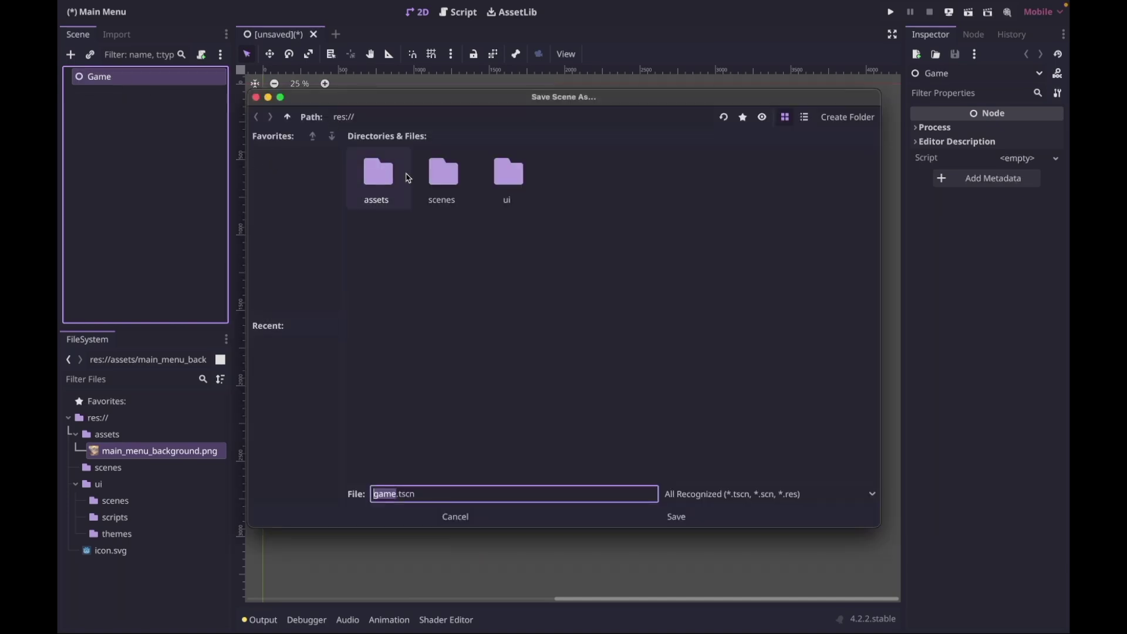
click(438, 182)
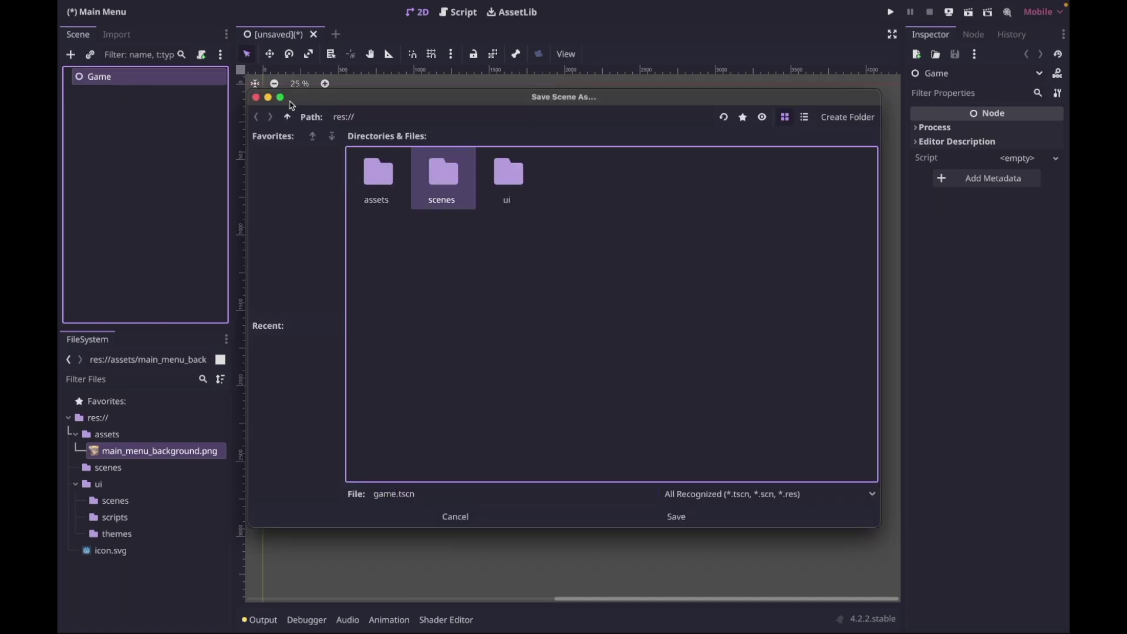
double_click(424, 195)
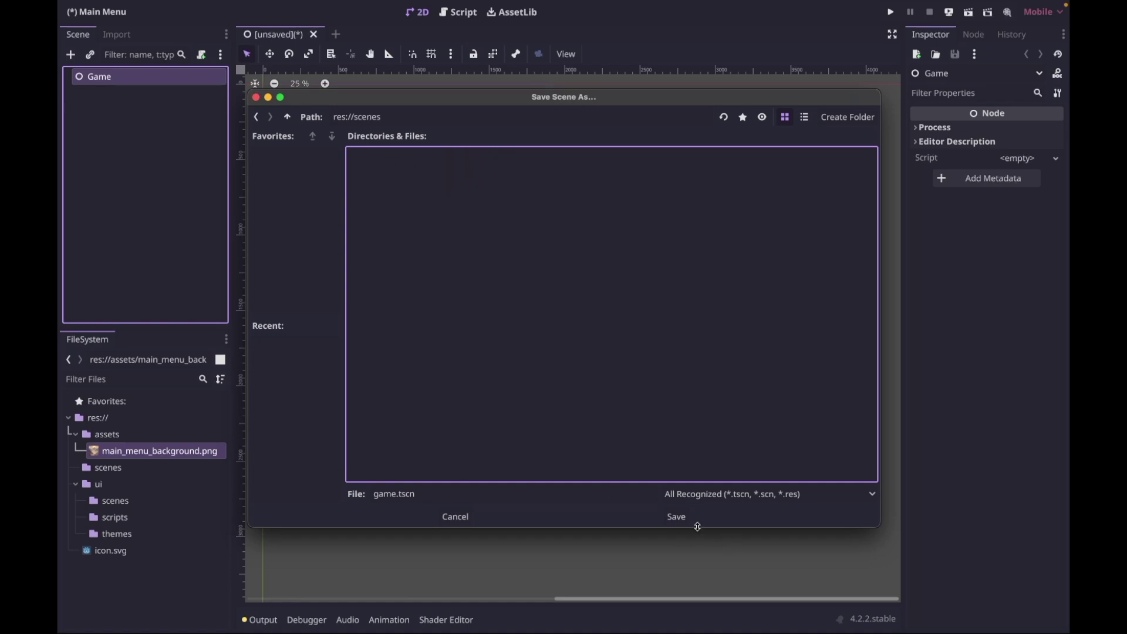
click(672, 517)
click(109, 77)
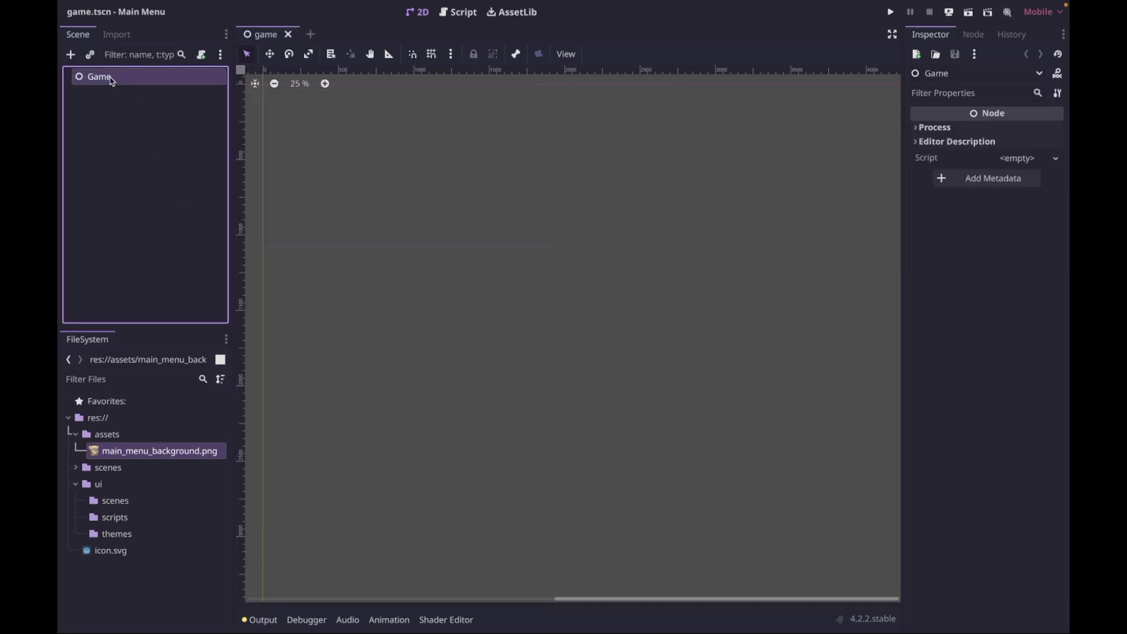
key(ctrl+a)
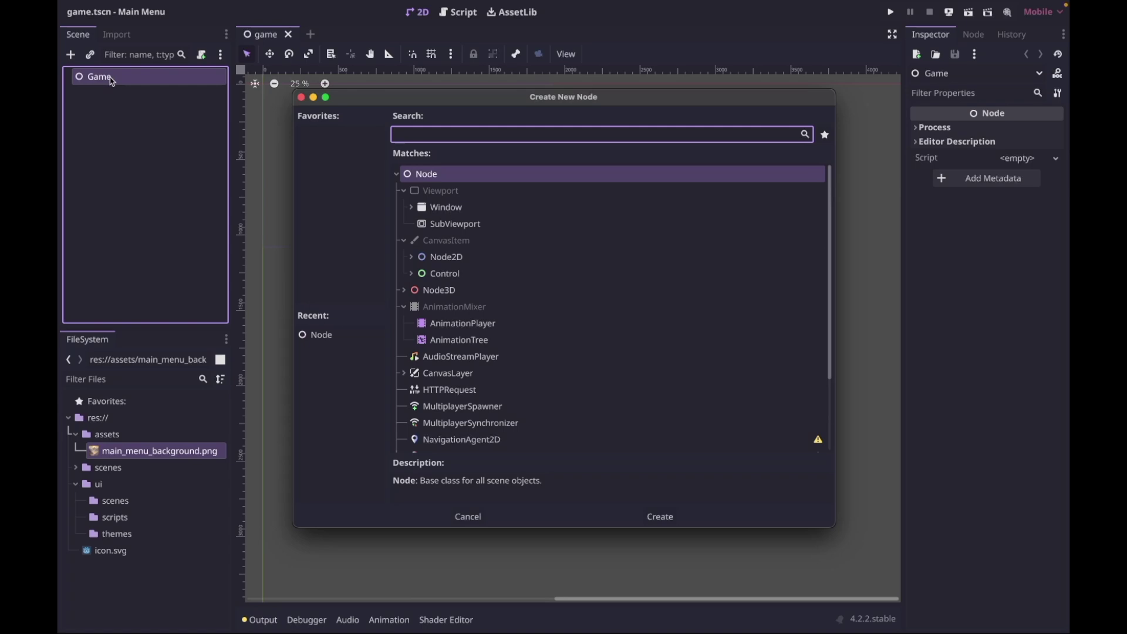
Add a CanvasLayer child under Game and rename it MainMenu.
text(canvasla)
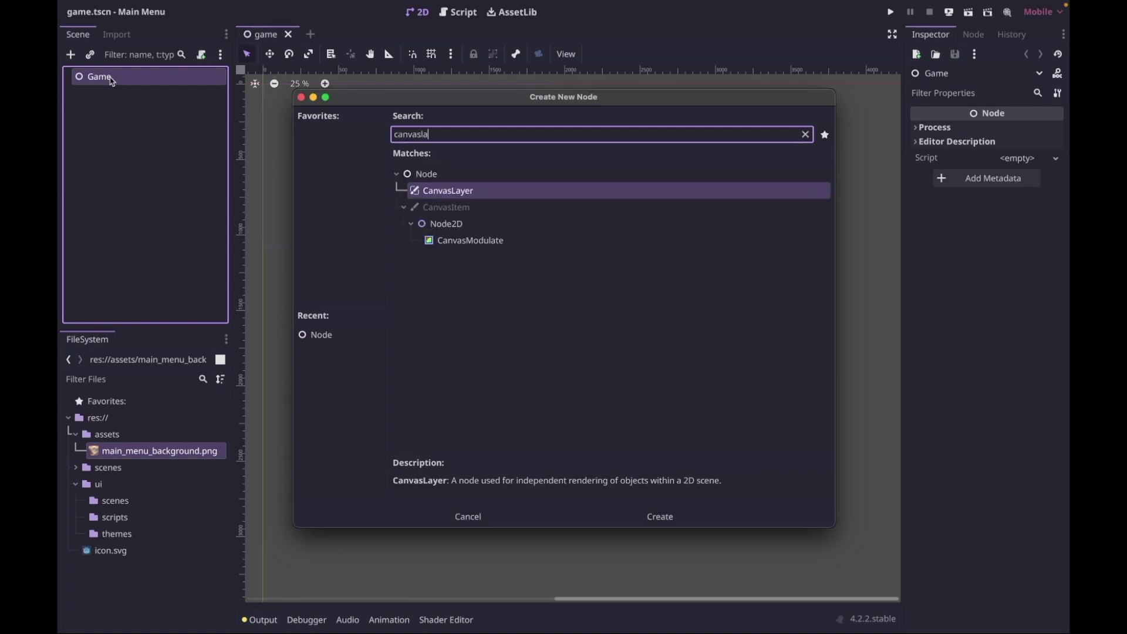
double_click(442, 191)
double_click(145, 96)
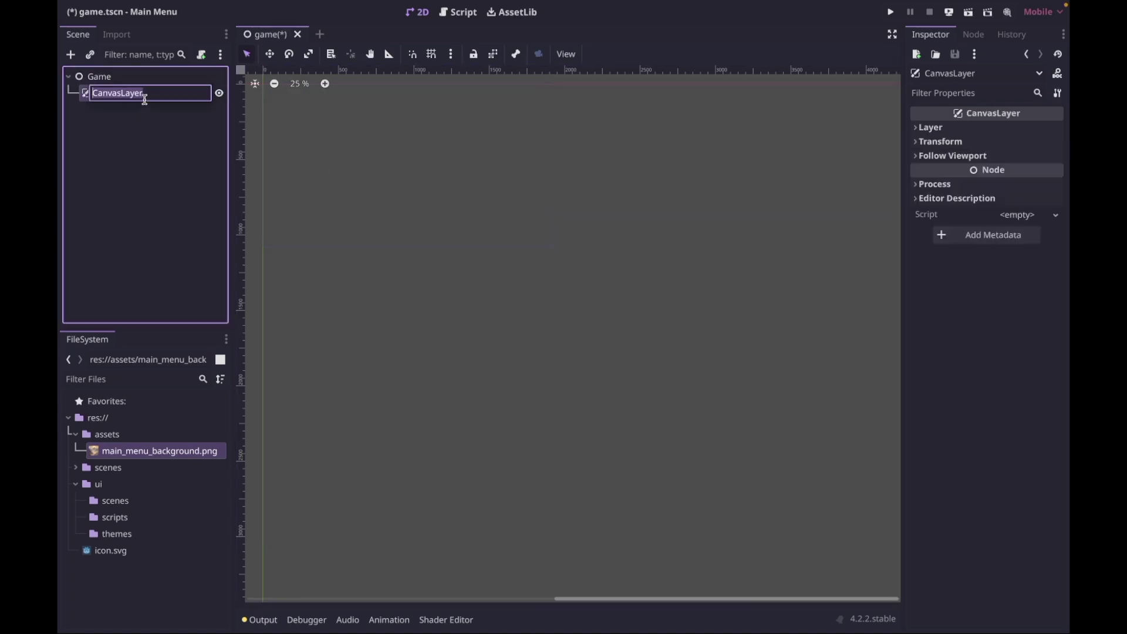
text(MainMenu)
key(Return)
Save the MainMenu branch as main_menu.tscn in the ui/scenes folder.
right_click(149, 95)
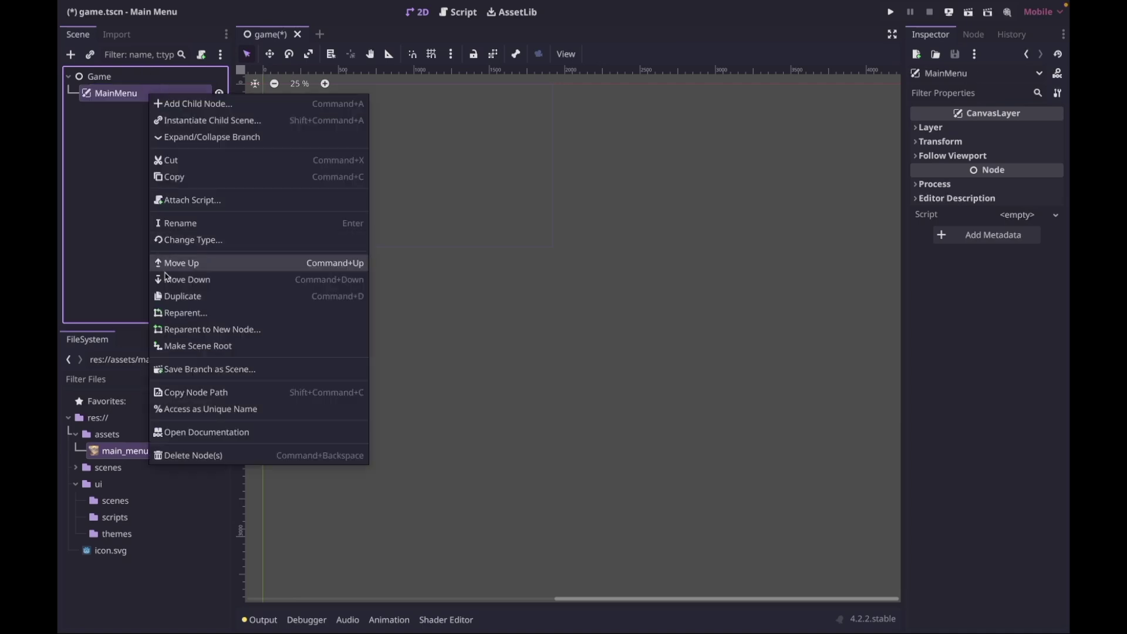
click(193, 369)
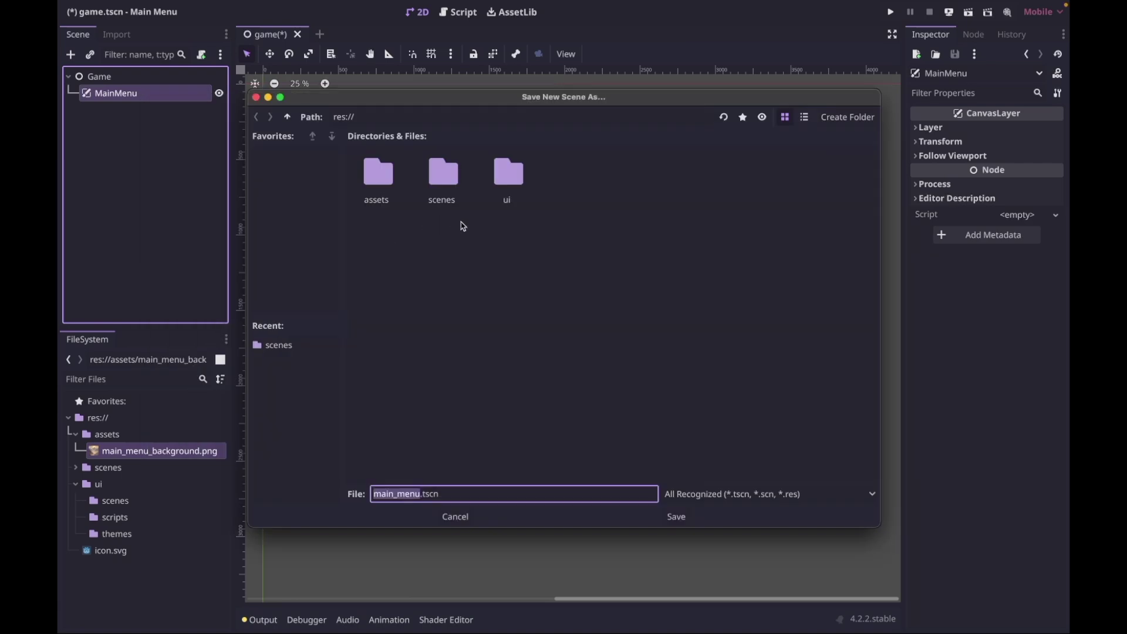
double_click(508, 176)
click(375, 189)
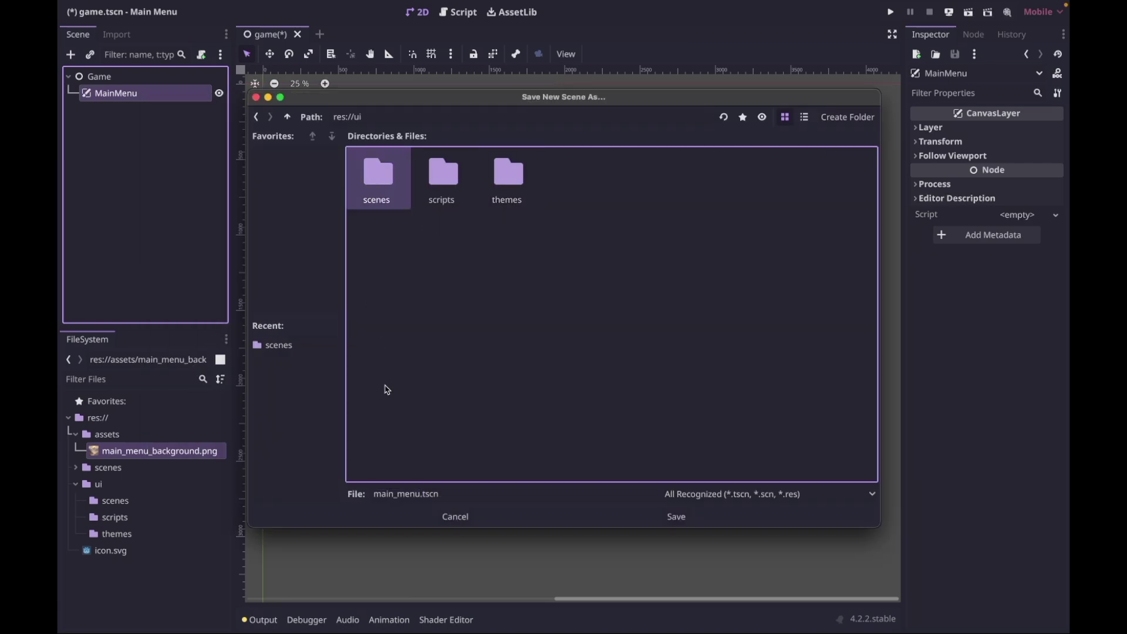
double_click(381, 194)
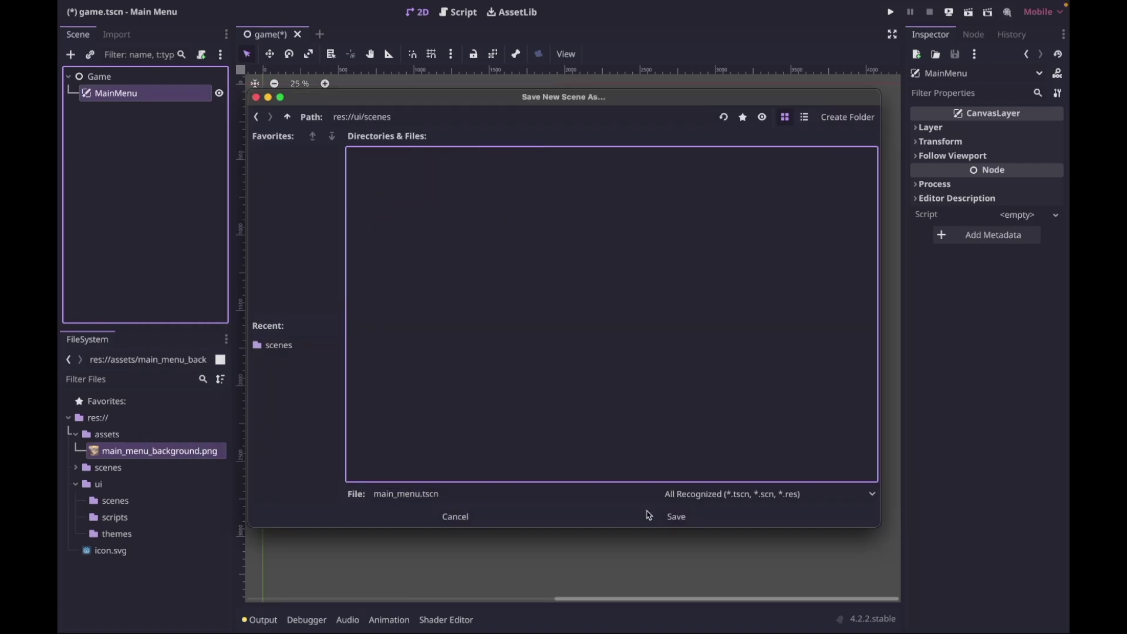
click(678, 517)
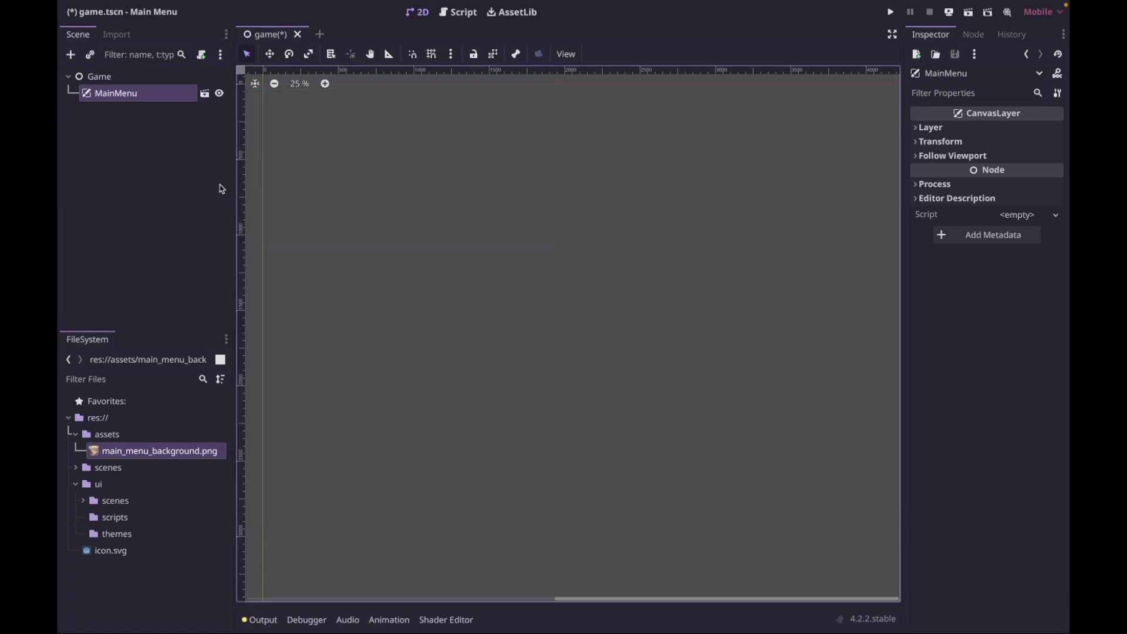
click(205, 95)
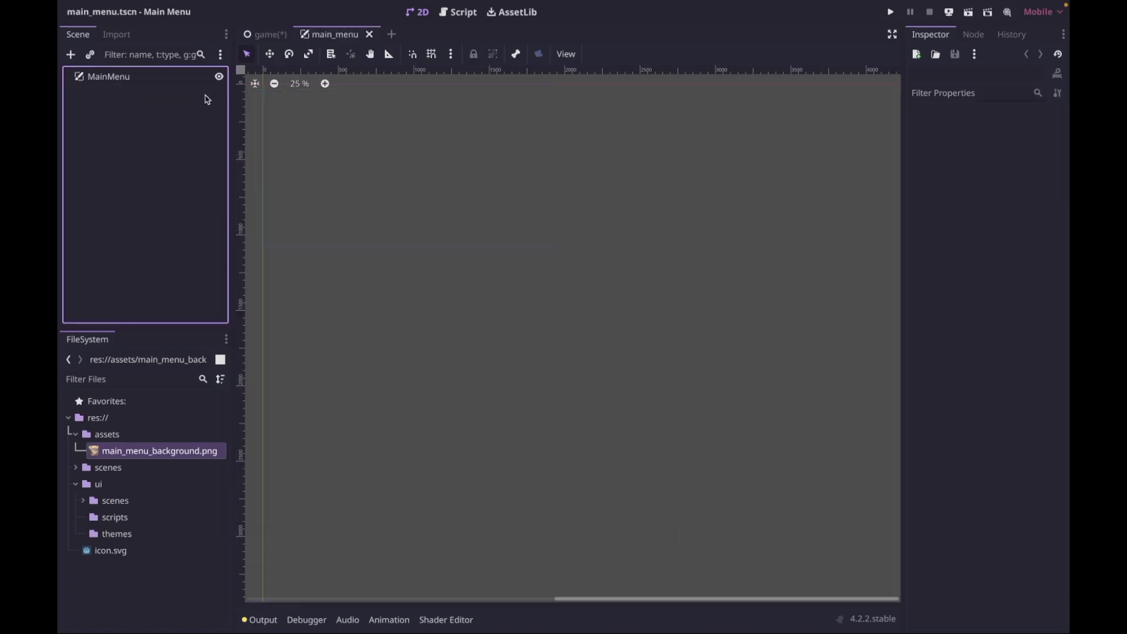
Add a Sprite2D named Background under MainMenu, textured with main_menu_background.png.
click(108, 78)
key(ctrl+a)
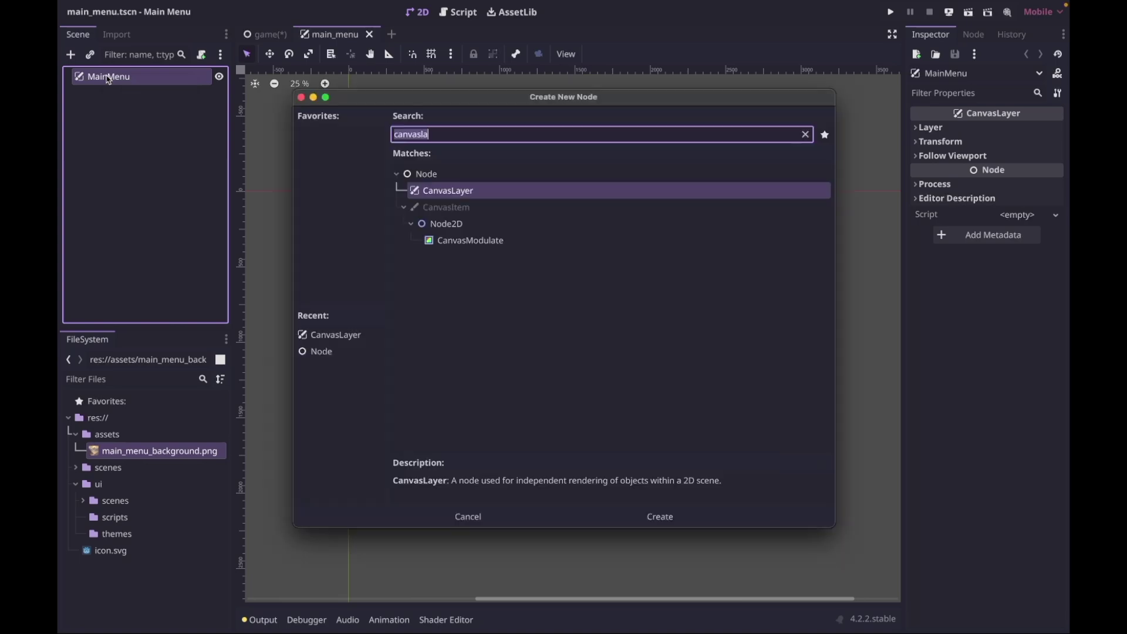
text(sprite)
double_click(453, 242)
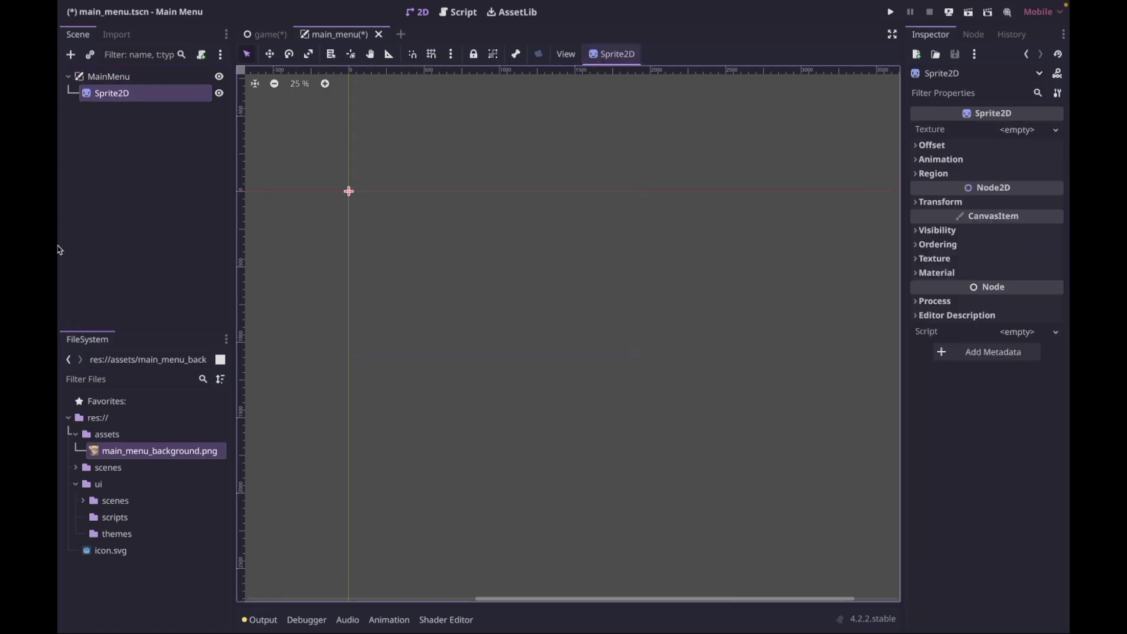
drag(129, 456, 1022, 137)
double_click(164, 96)
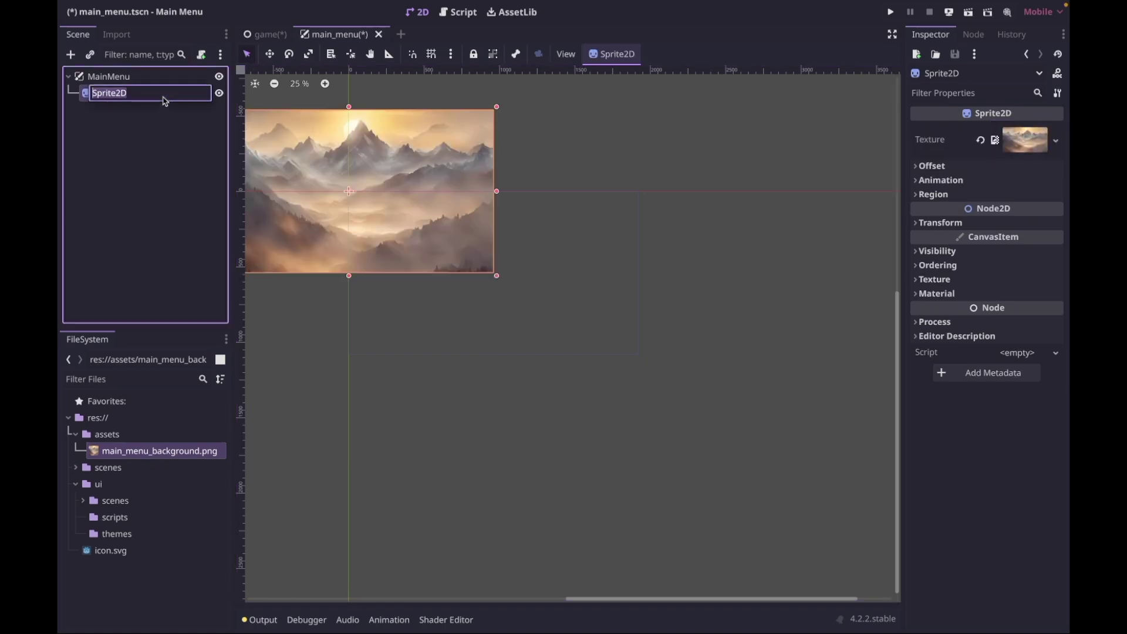
text(Background)
key(Return)
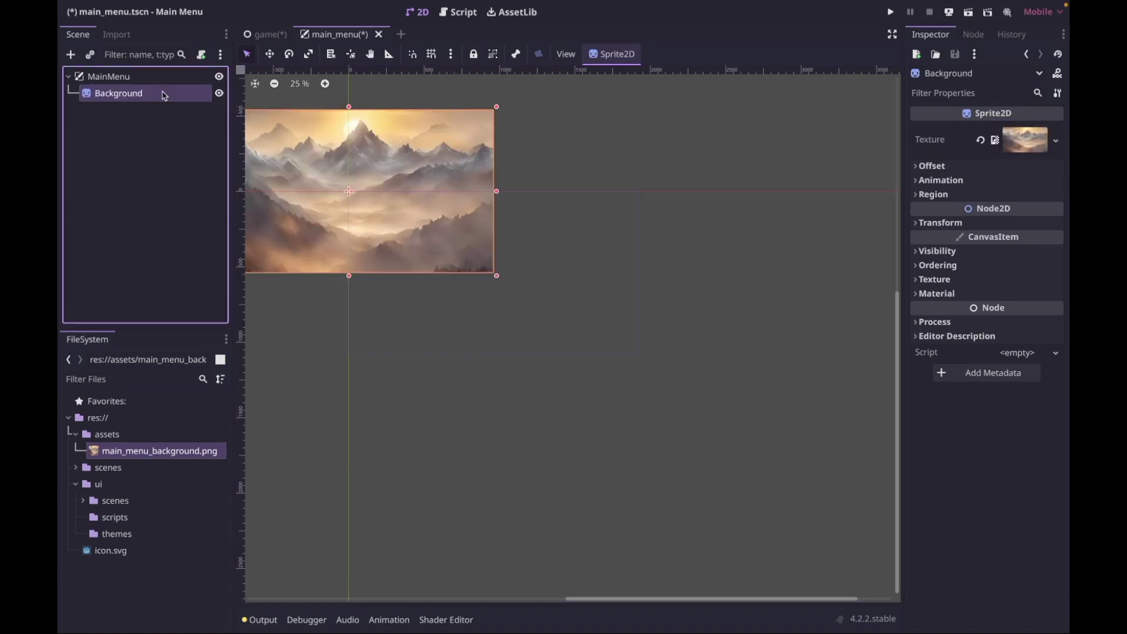
Scale the Background sprite to 2 and turn off its Centered offset.
key(f)
click(939, 222)
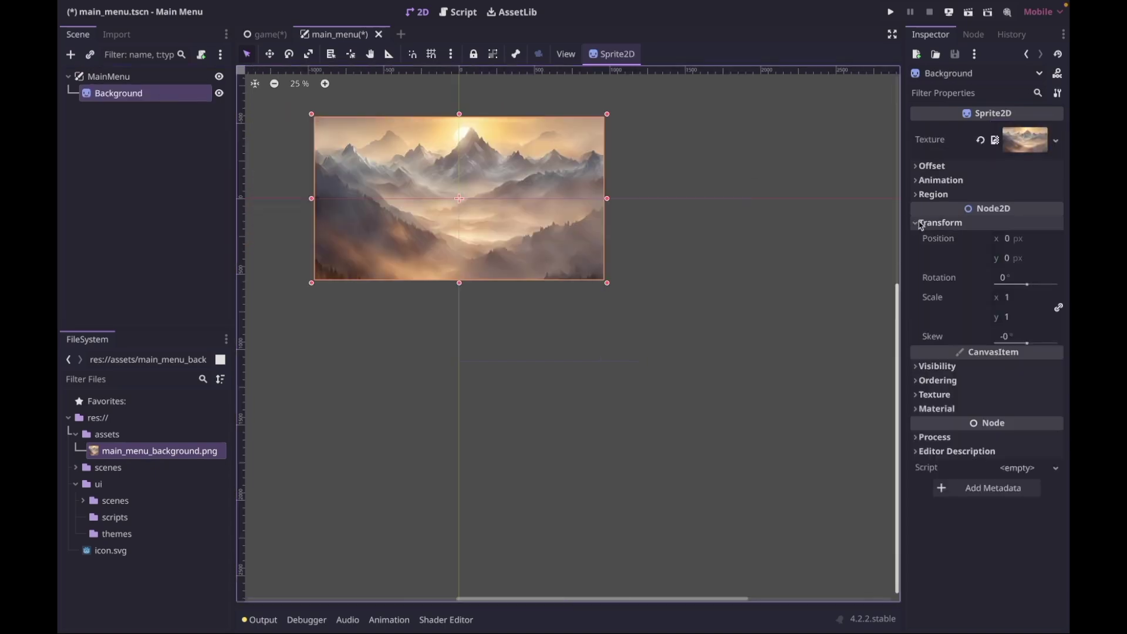
click(1019, 298)
text(2)
key(Return)
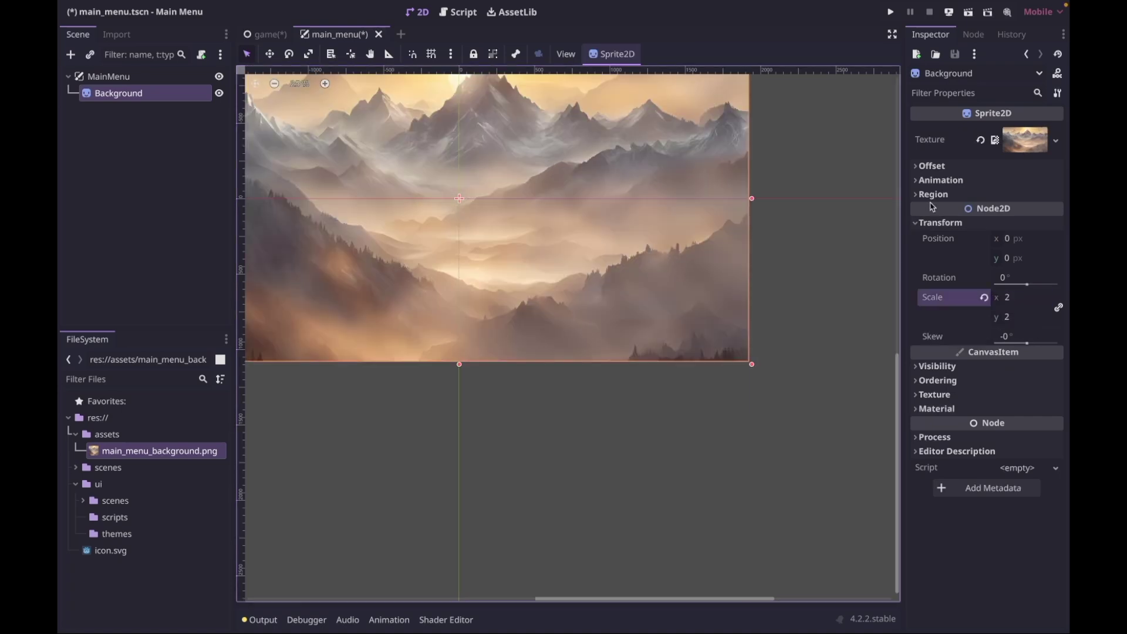
click(931, 166)
click(998, 182)
Drag the background image up and to the left.
key(shift+f)
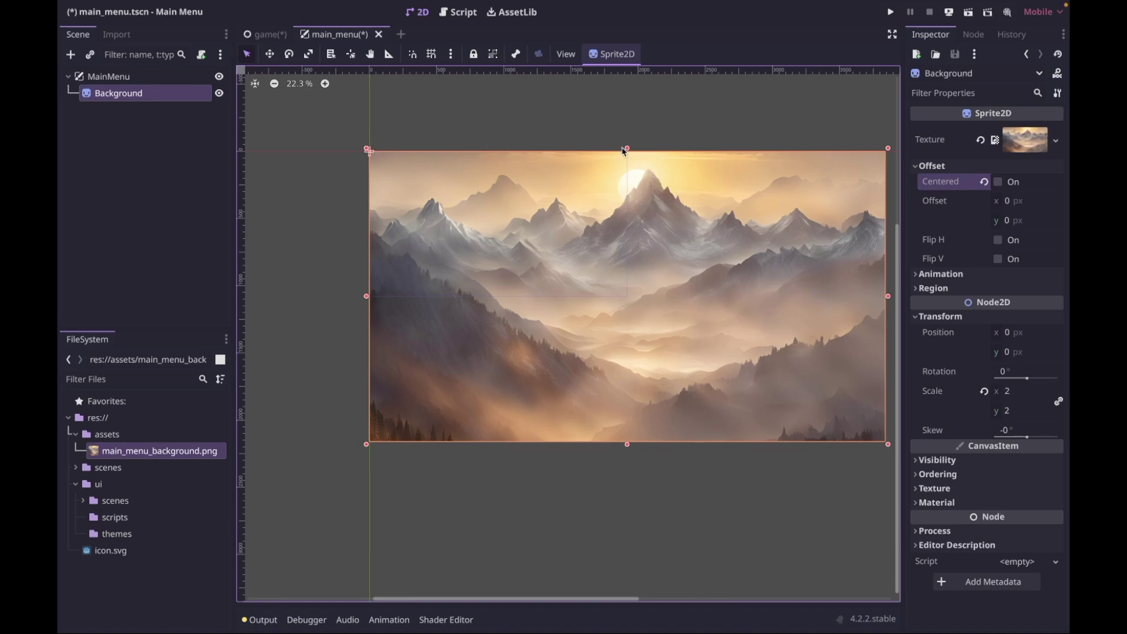
drag(618, 361, 574, 357)
middle_drag(477, 477, 531, 462)
click(108, 77)
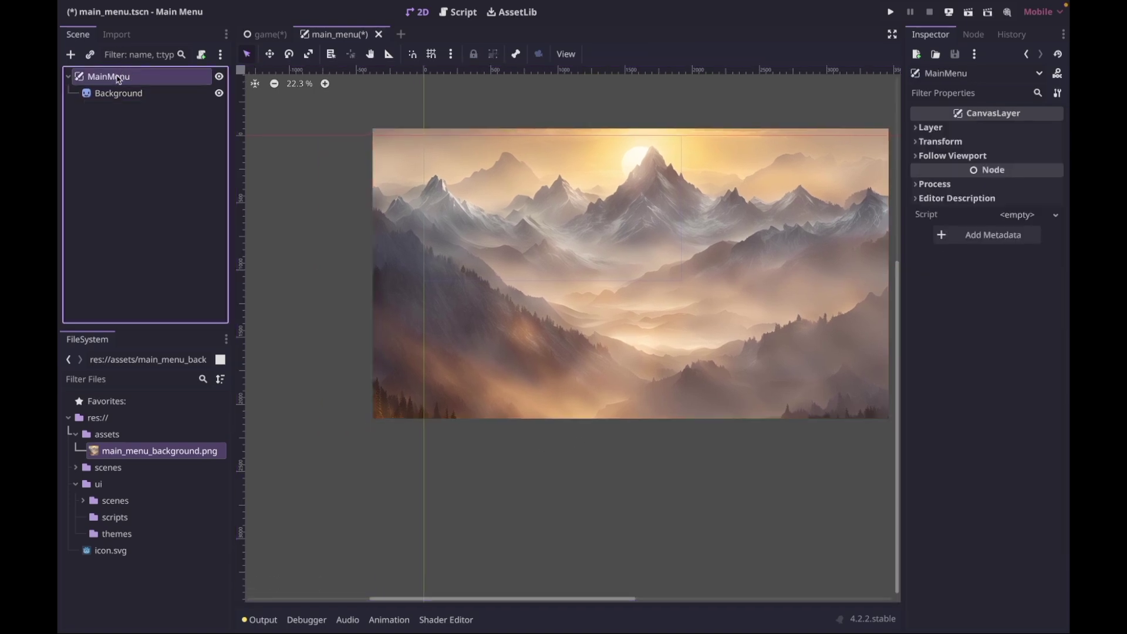
Add a Control node under MainMenu and rename it Menu.
key(ctrl+a)
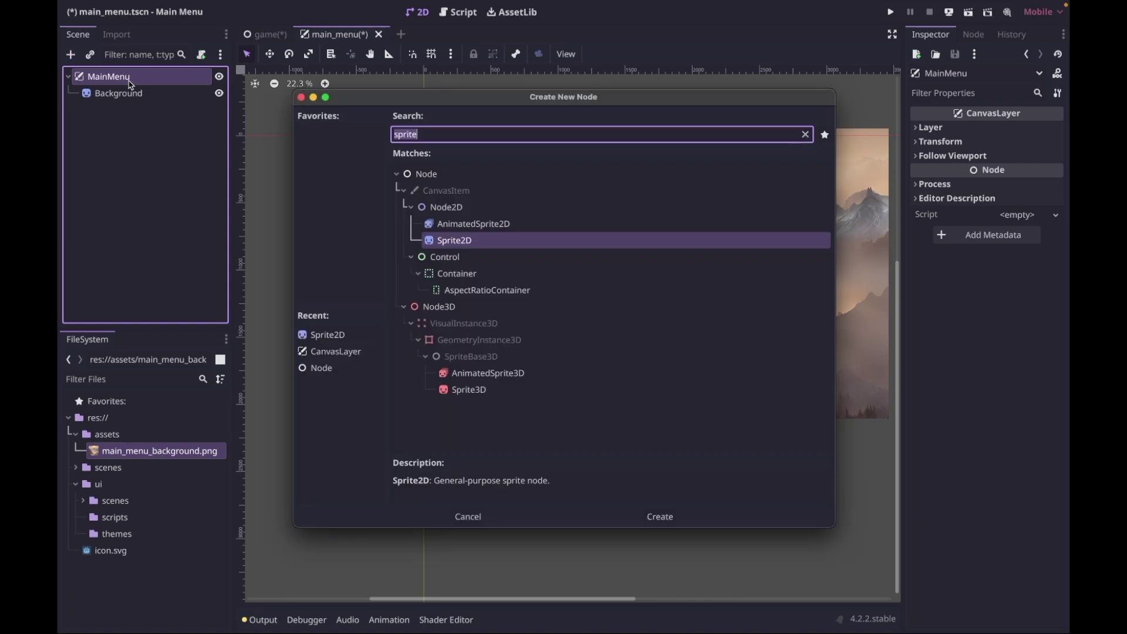
text(control)
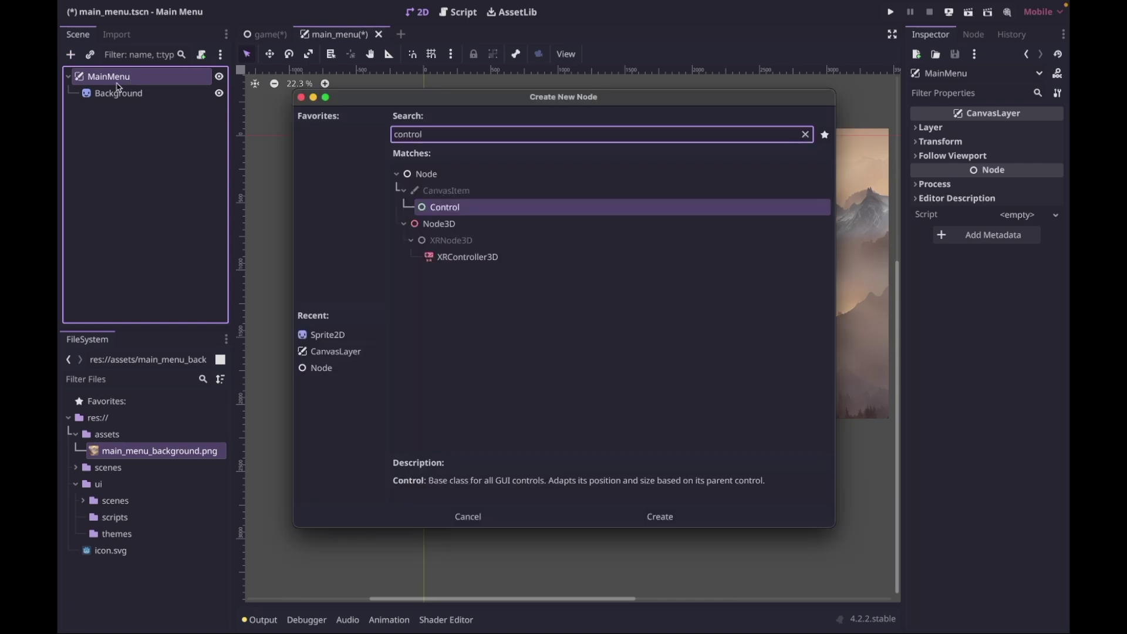
key(Return)
double_click(147, 108)
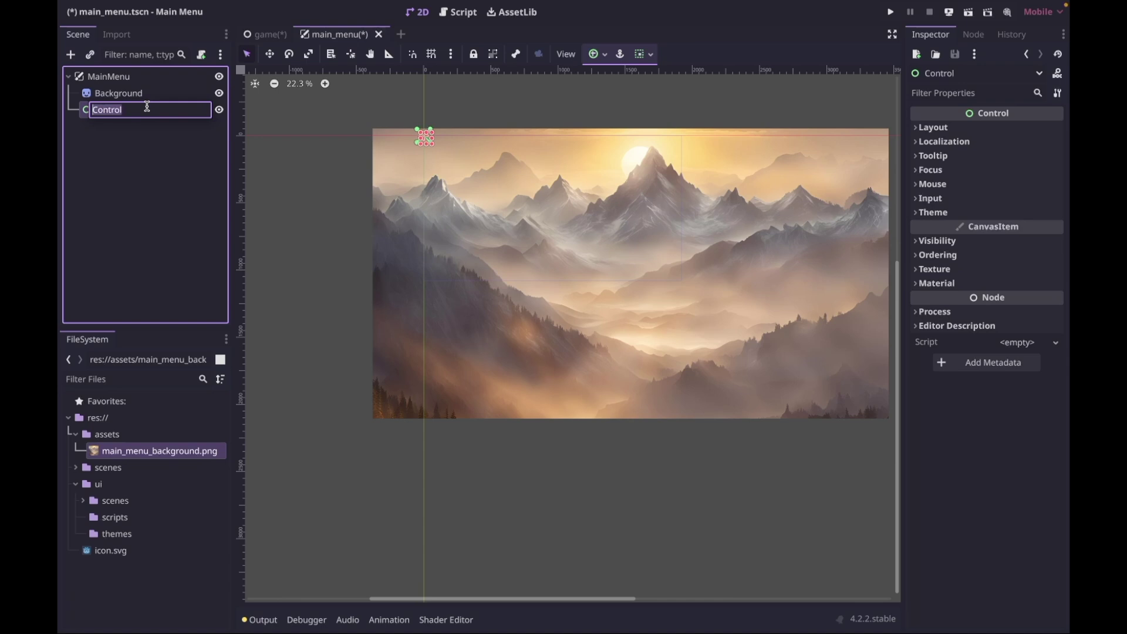
text(Menu)
key(Return)
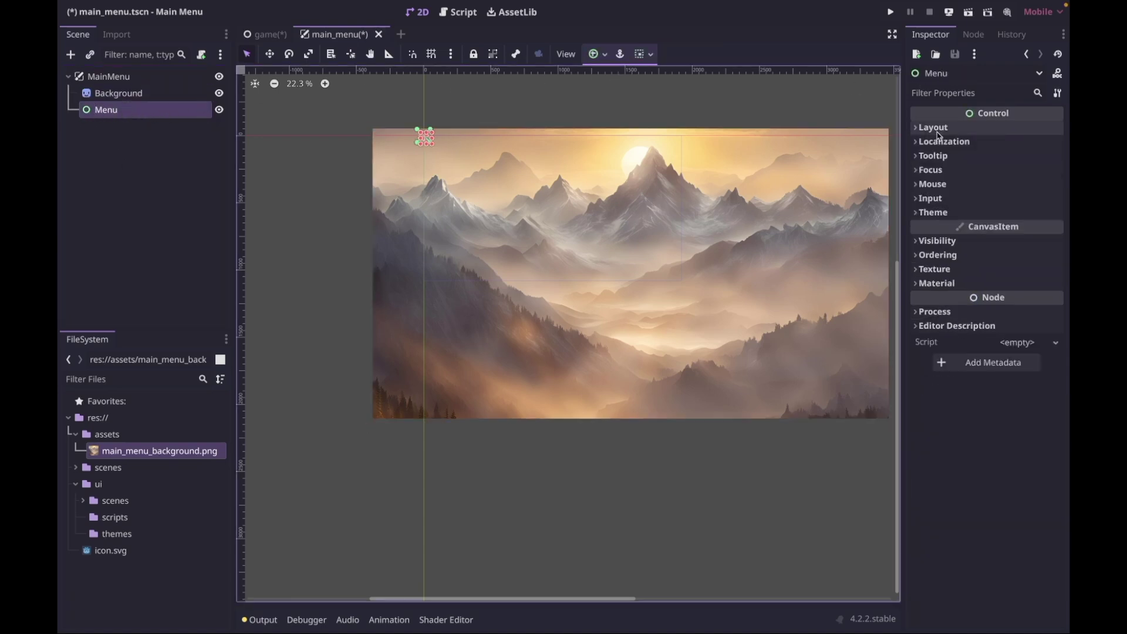
Set Menu's anchors preset to Full Rect.
click(934, 128)
click(1001, 282)
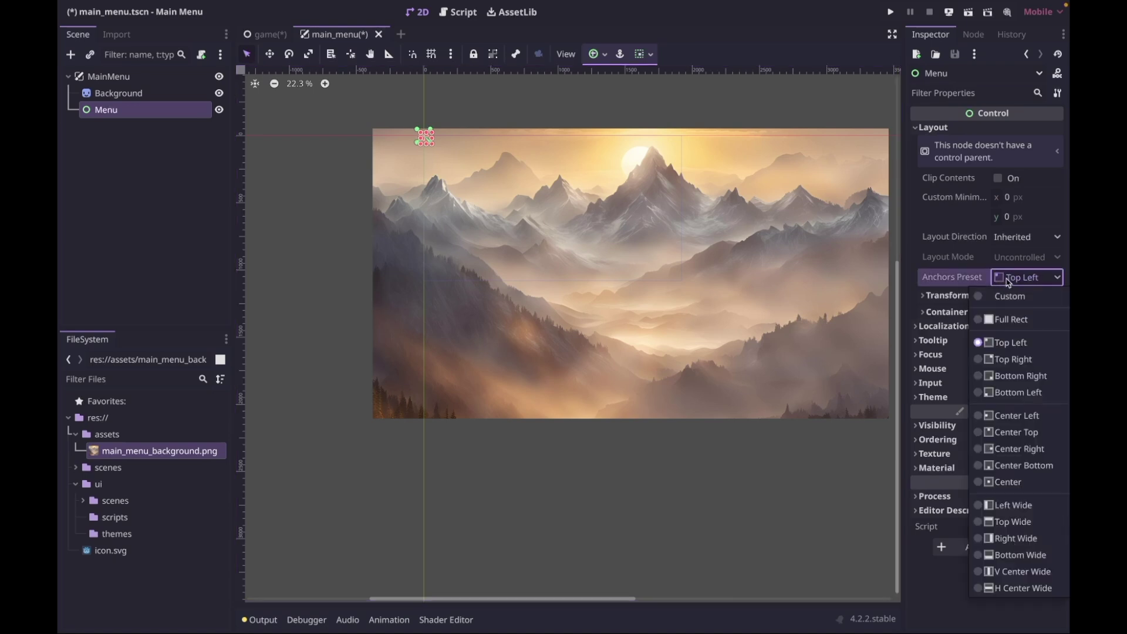
click(1006, 322)
click(128, 125)
key(ctrl+a)
Add a MarginContainer under Menu with Anchors layout mode and Full Rect preset.
text(margin)
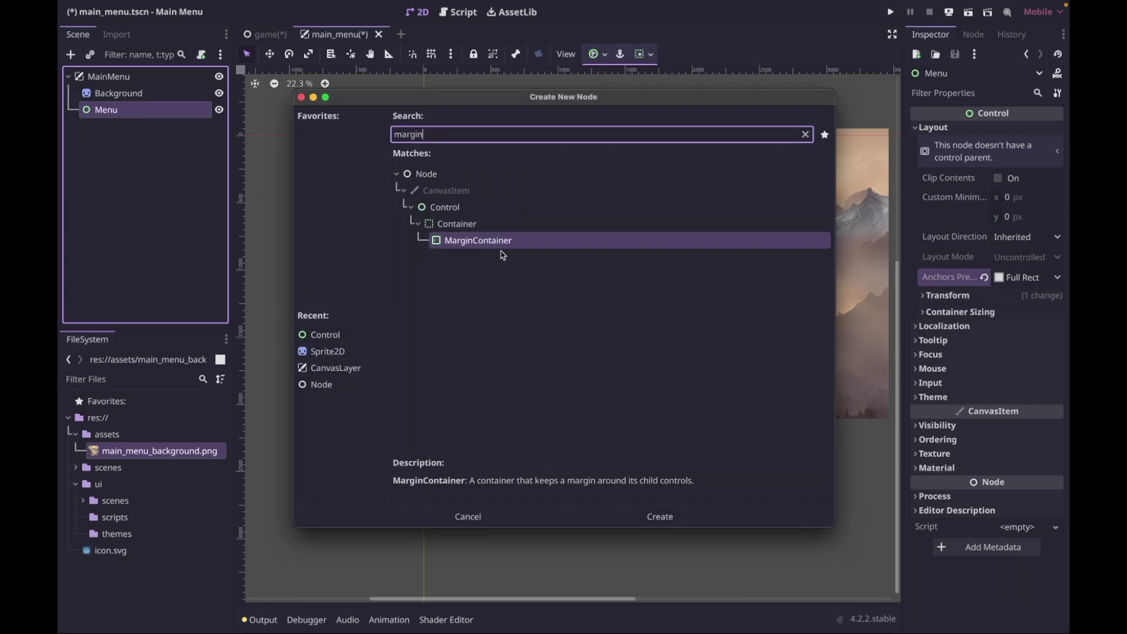
double_click(491, 246)
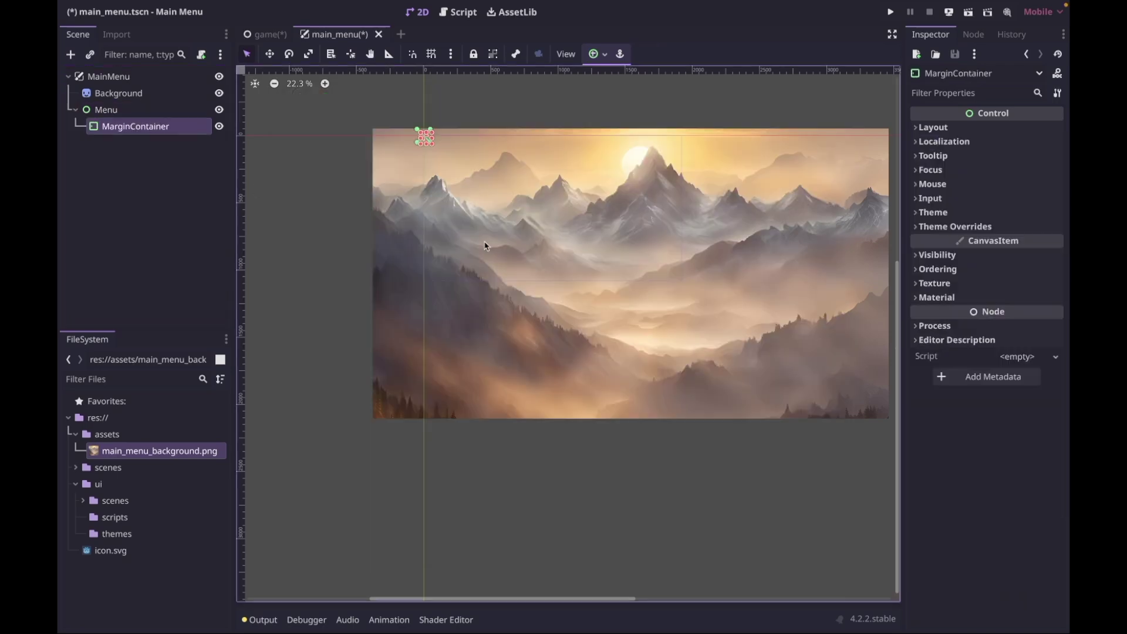
click(933, 128)
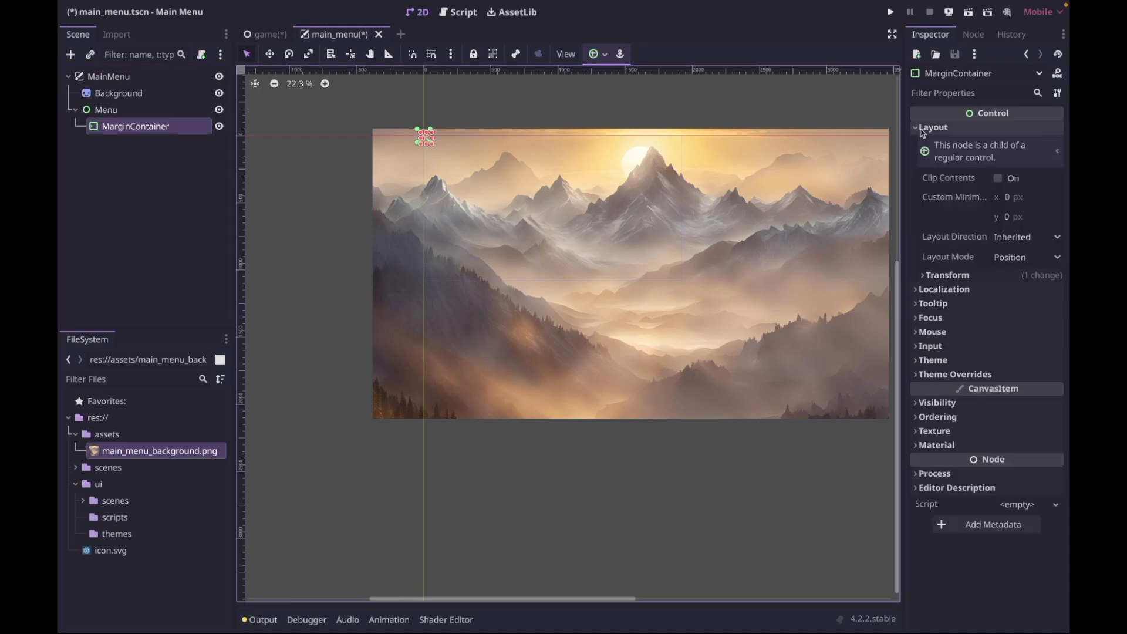
click(1015, 258)
click(1018, 292)
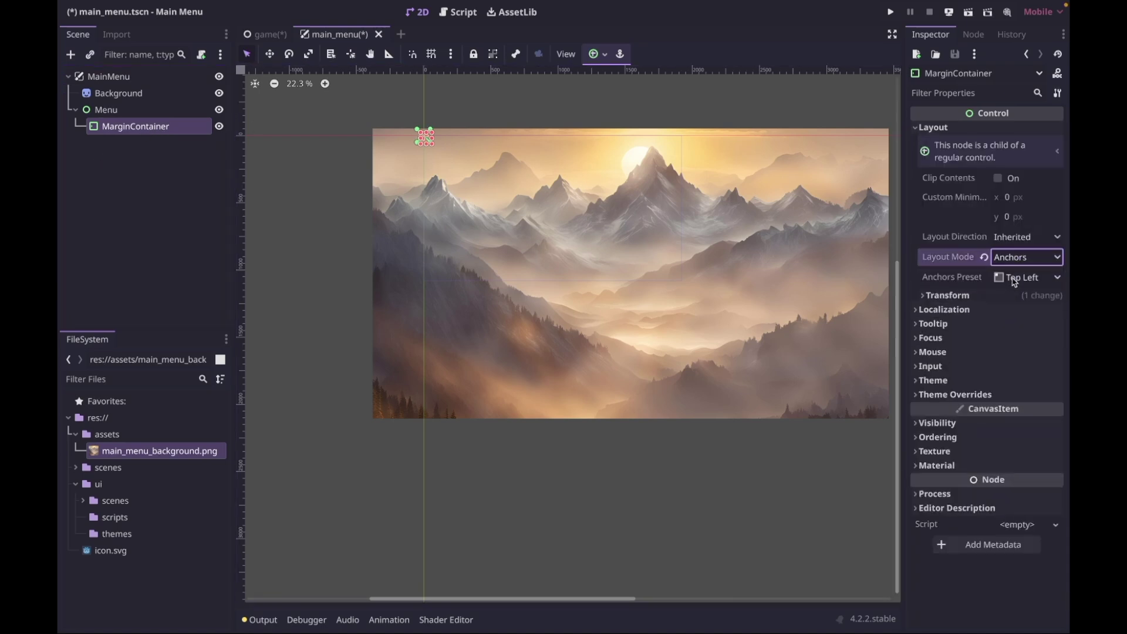
click(1019, 278)
click(1014, 321)
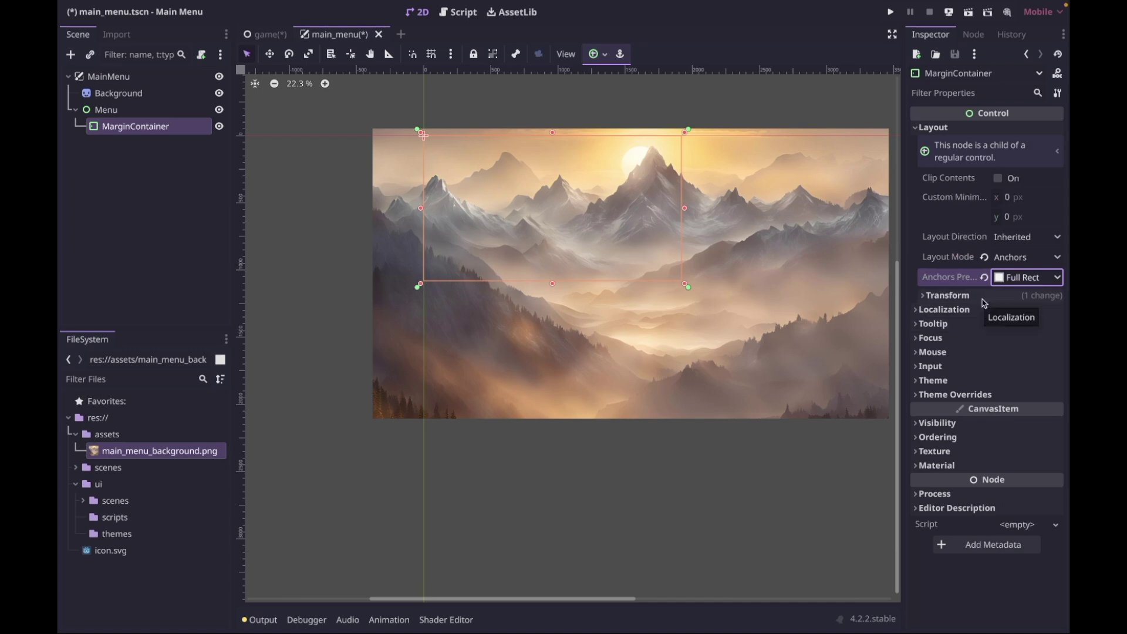
Enable all four margin constant overrides and set Margin Left to 24.
click(967, 395)
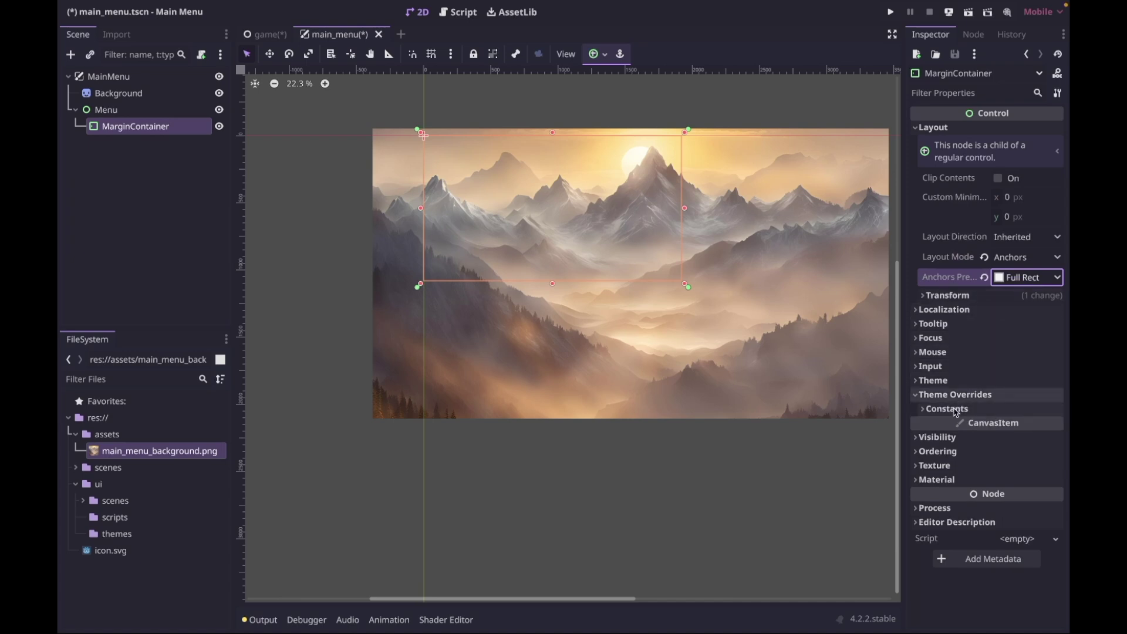
click(962, 408)
drag(908, 433, 858, 432)
click(888, 424)
click(888, 444)
click(888, 464)
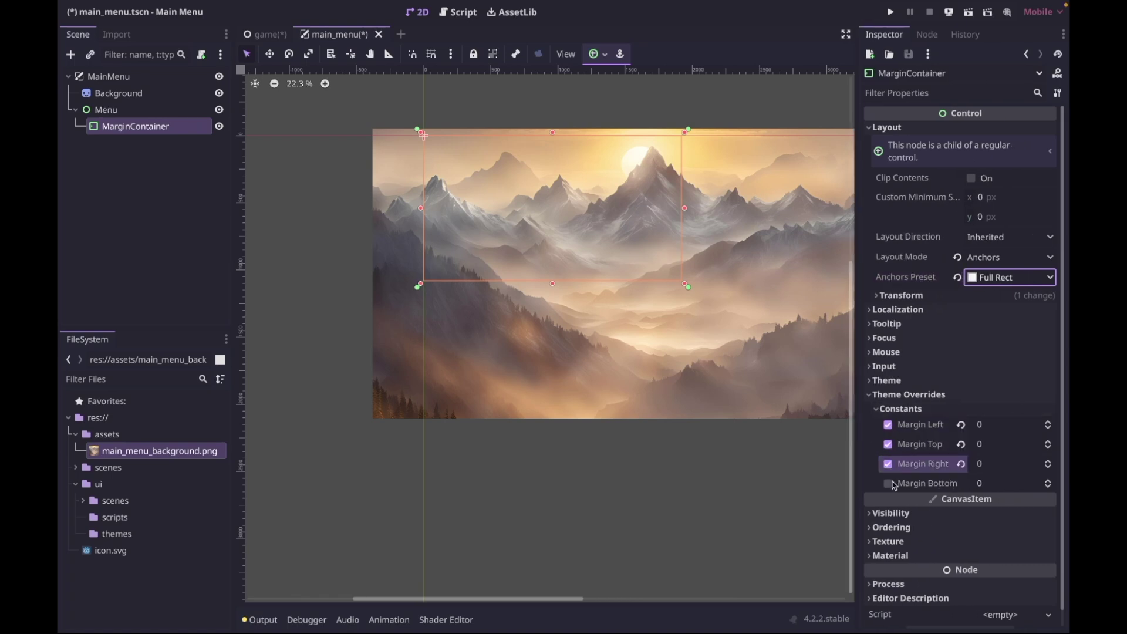
click(888, 483)
click(998, 425)
text(24)
key(Tab)
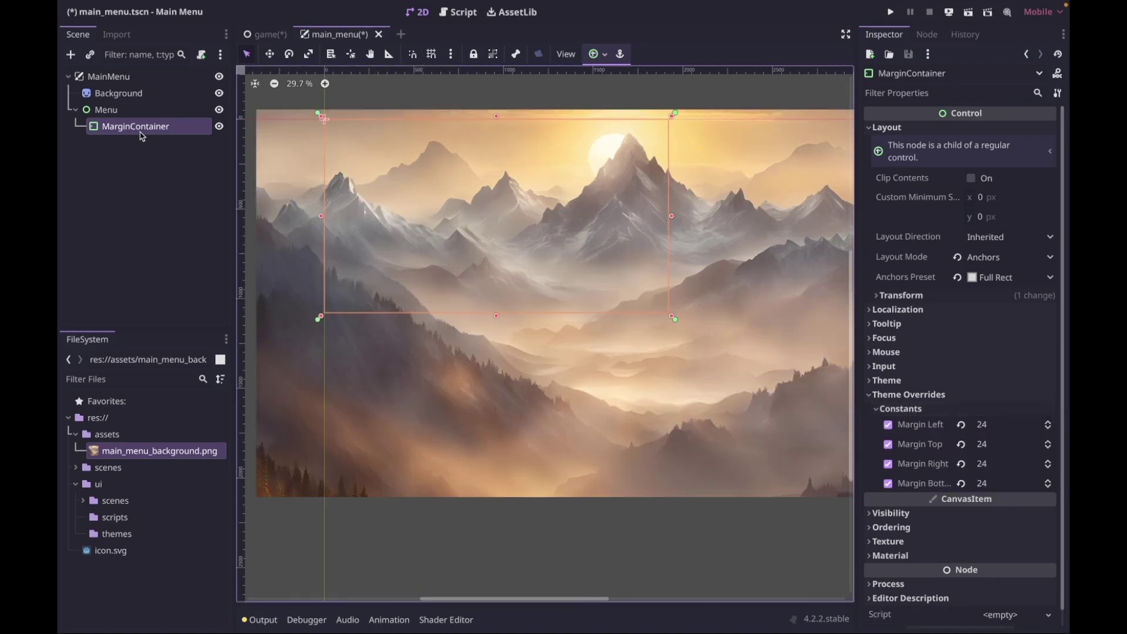
Add a PanelContainer under the MarginContainer and rename it InnerBackground.
key(ctrl+a)
text(panel)
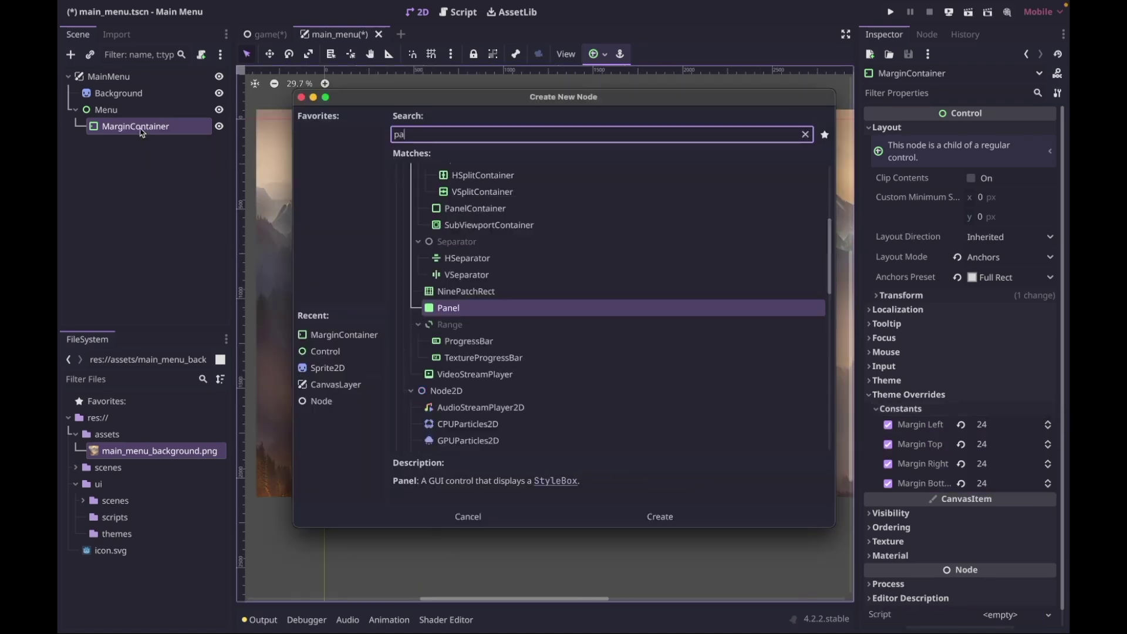
double_click(503, 327)
double_click(149, 144)
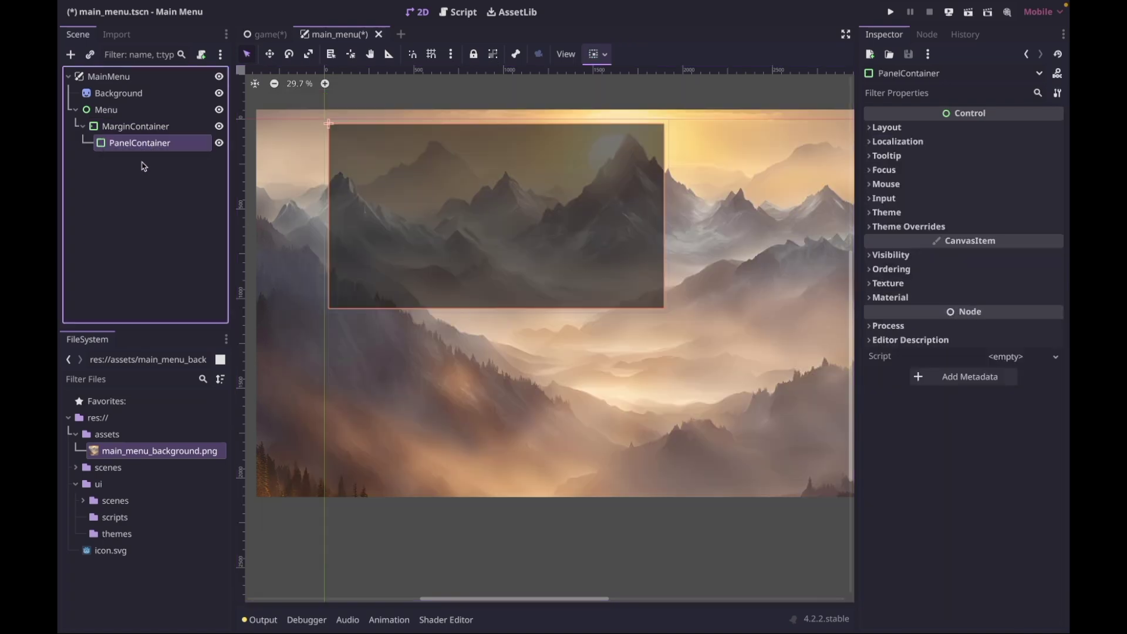
key(BackSpace)
text(InnerBackground)
key(Return)
scroll(368, 134, up, 2)
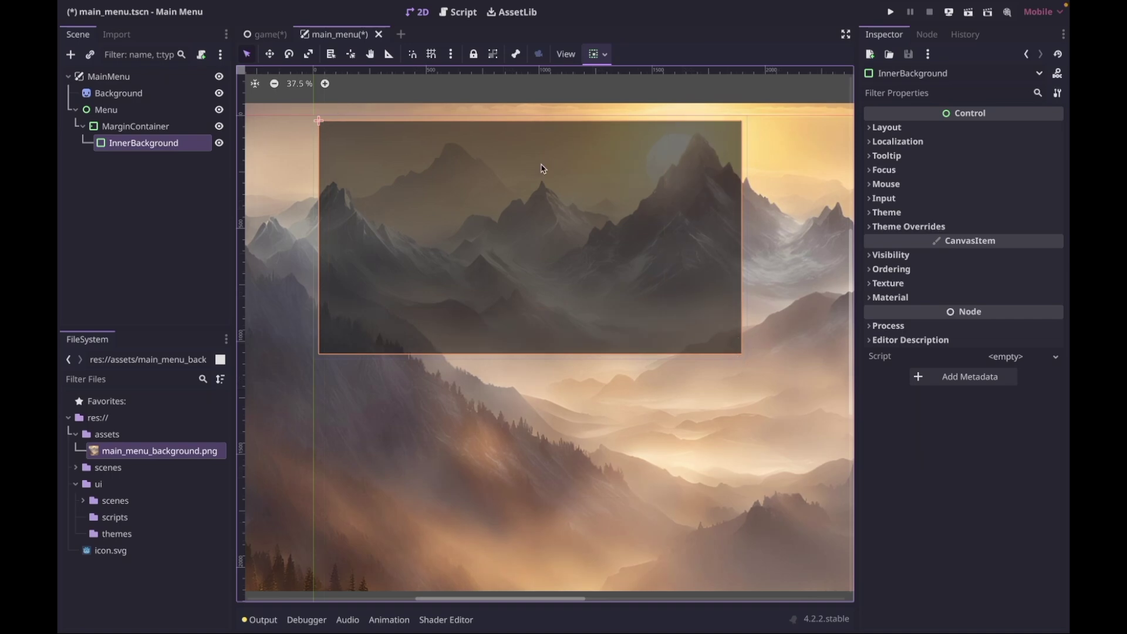
Give InnerBackground a new StyleBoxFlat panel override with background colour 2335ff73.
click(136, 168)
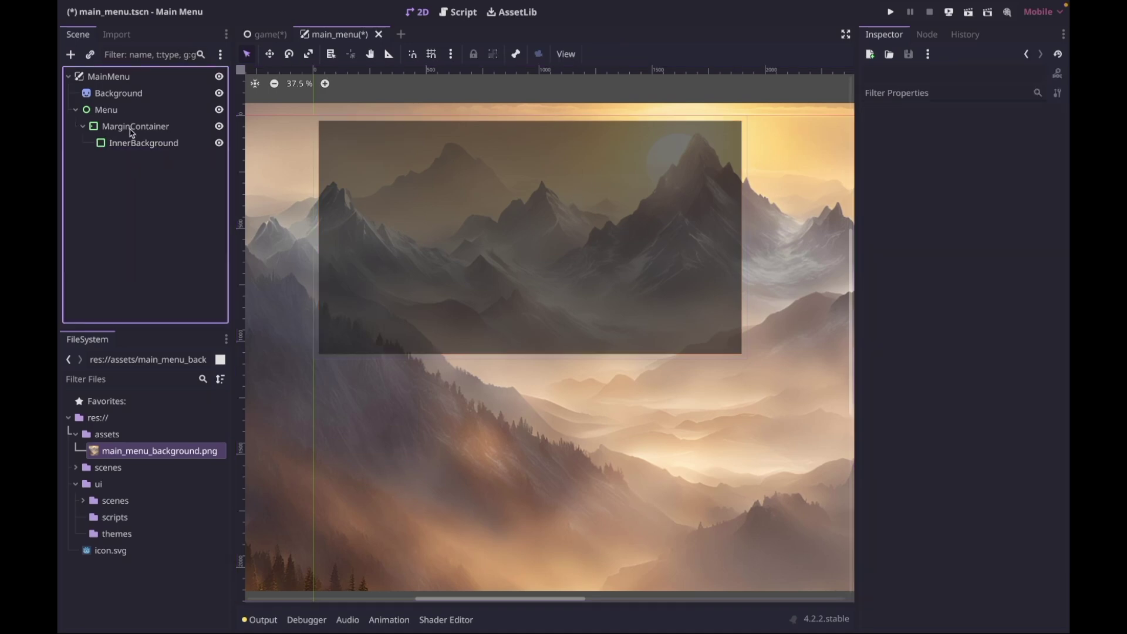
click(140, 147)
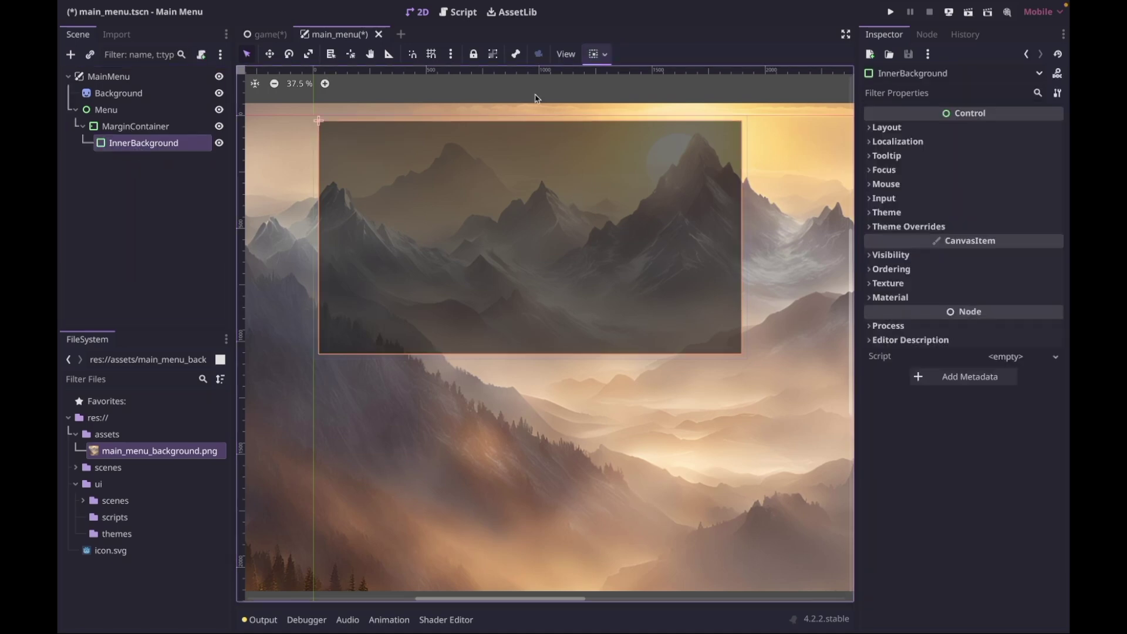
click(904, 228)
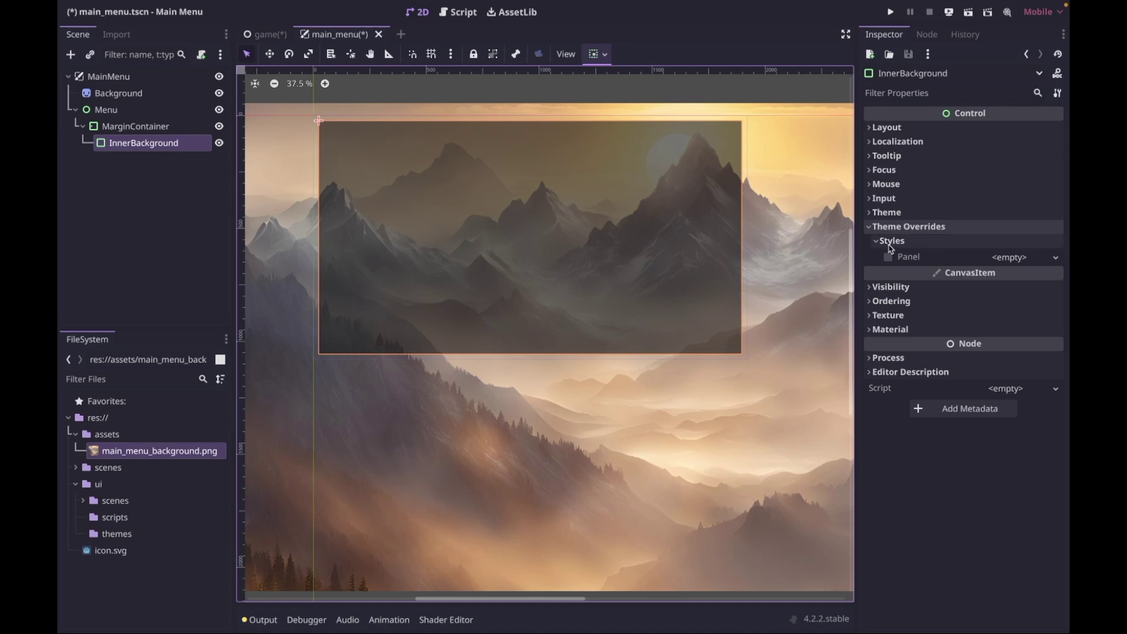
click(1024, 257)
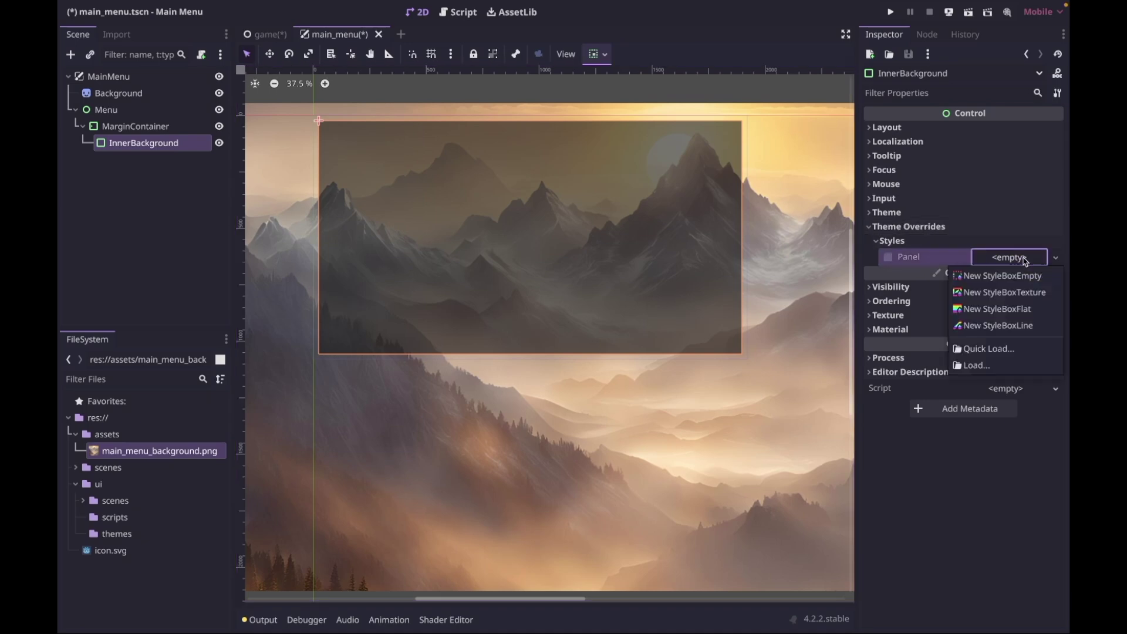
click(1010, 314)
click(1020, 259)
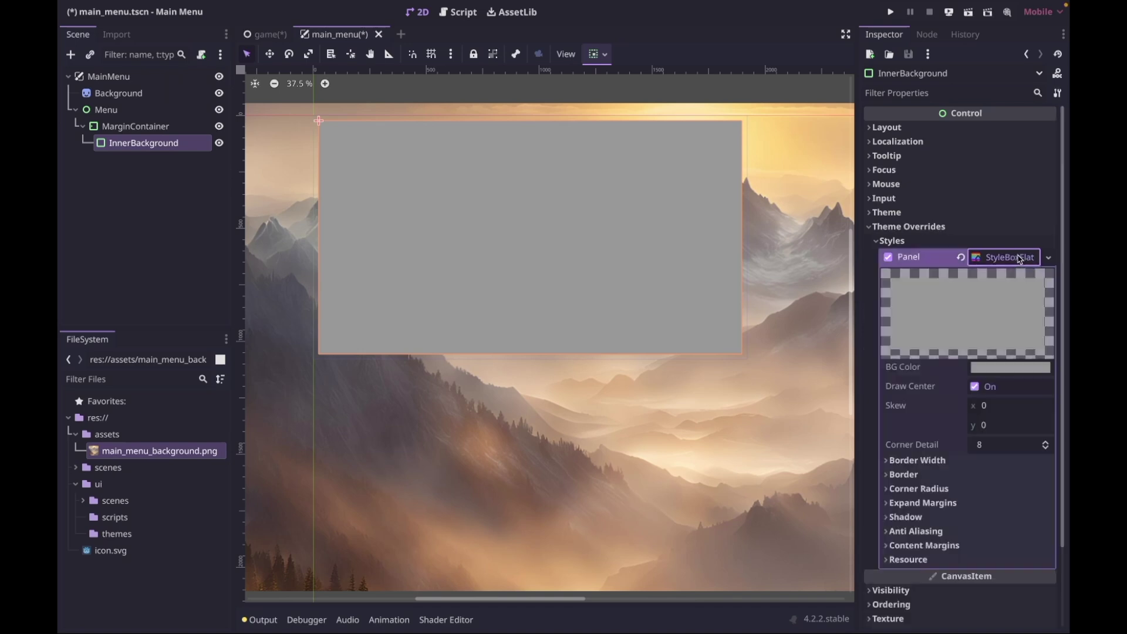
scroll(1022, 327, down, 2)
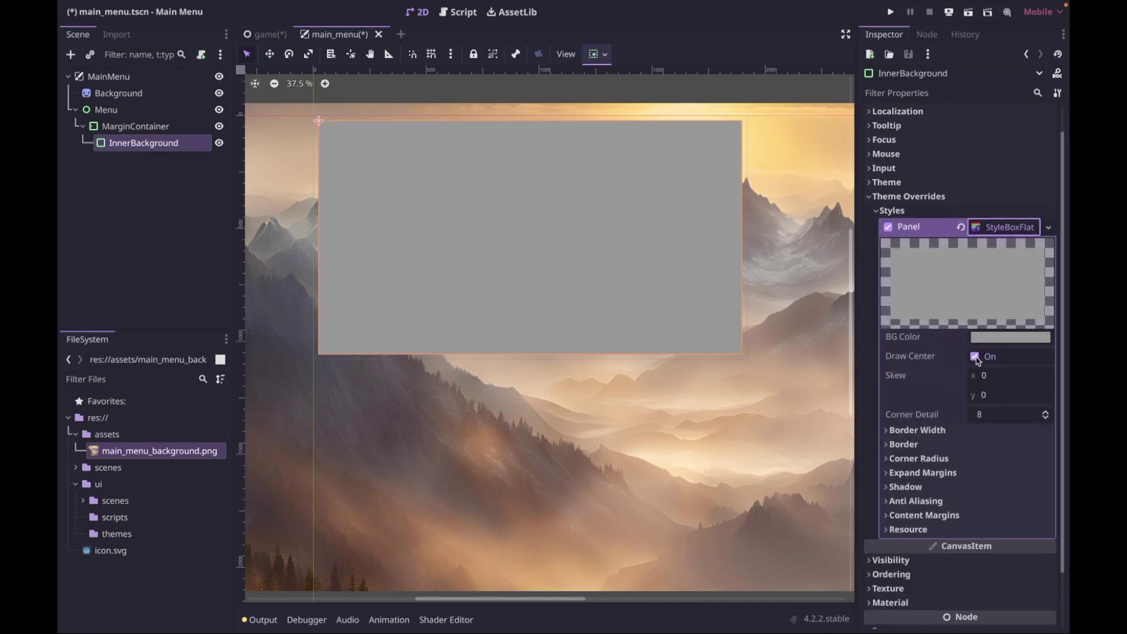
click(998, 336)
text(2335ff73)
key(Return)
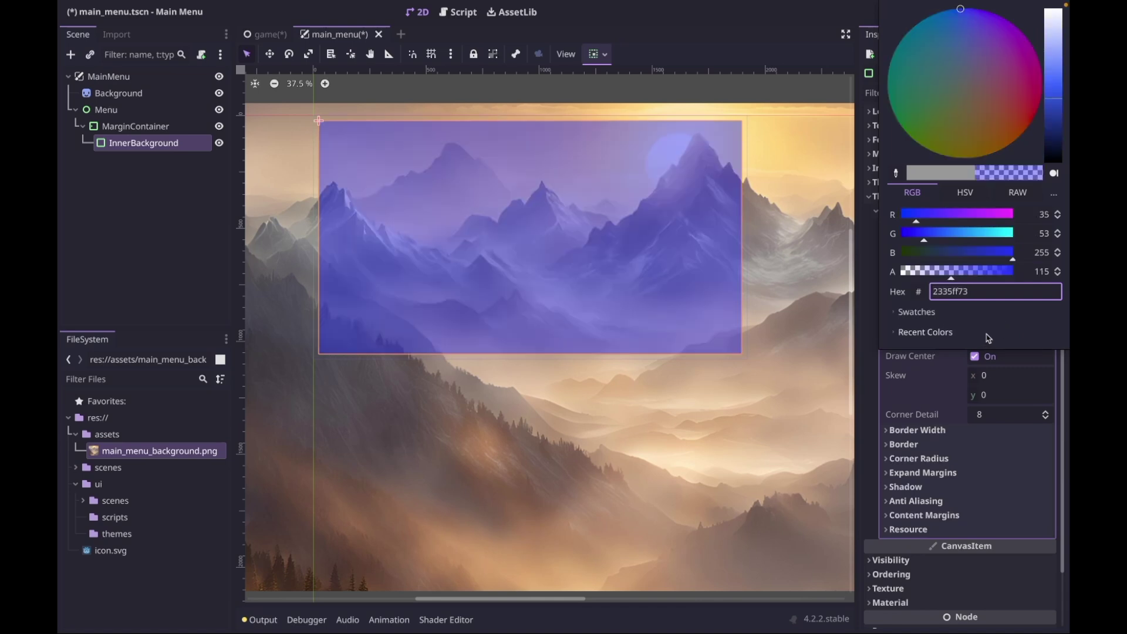
click(941, 394)
Set all four corner radii of the panel style to 24.
scroll(919, 411, down, 1)
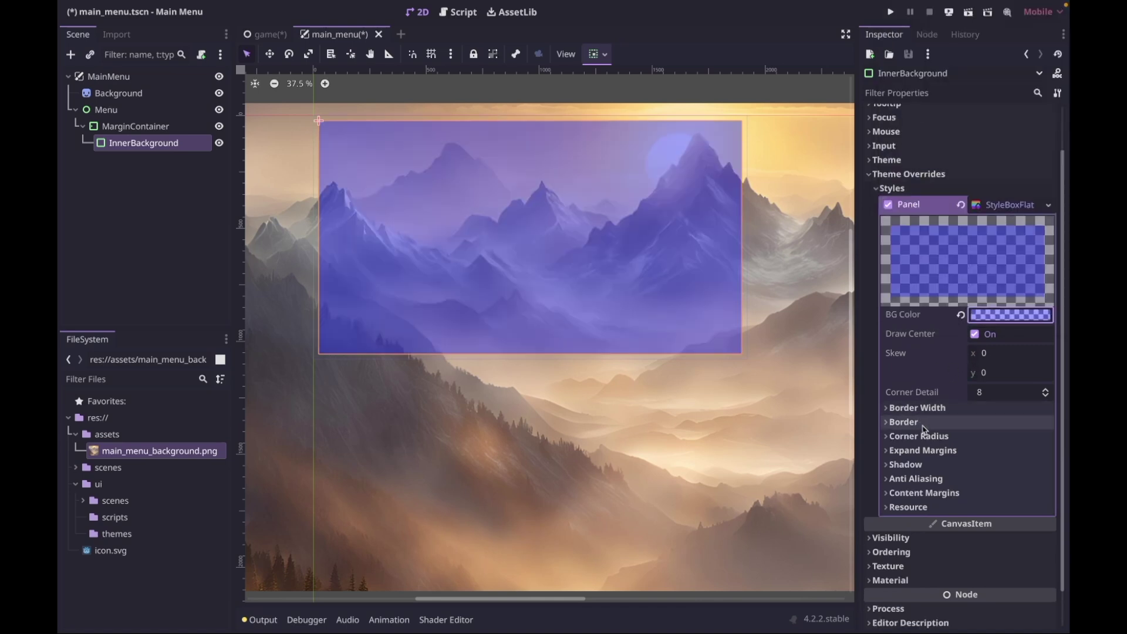
click(919, 435)
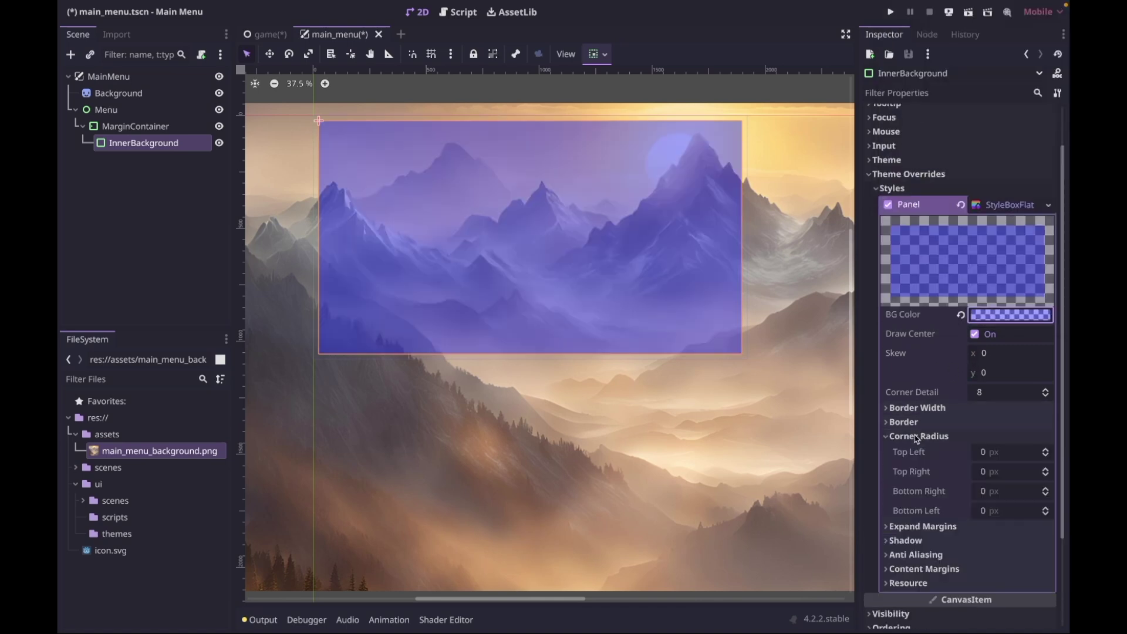
click(1005, 455)
text(24)
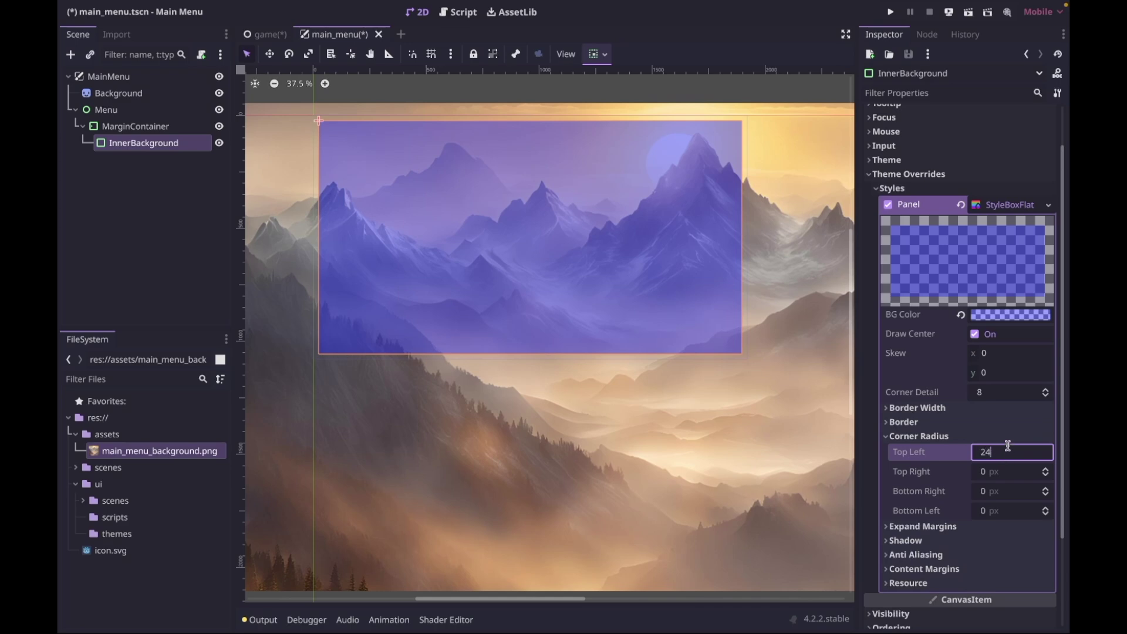
key(Tab)
text(24)
key(Tab)
text(24)
key(Tab)
text(24)
click(919, 435)
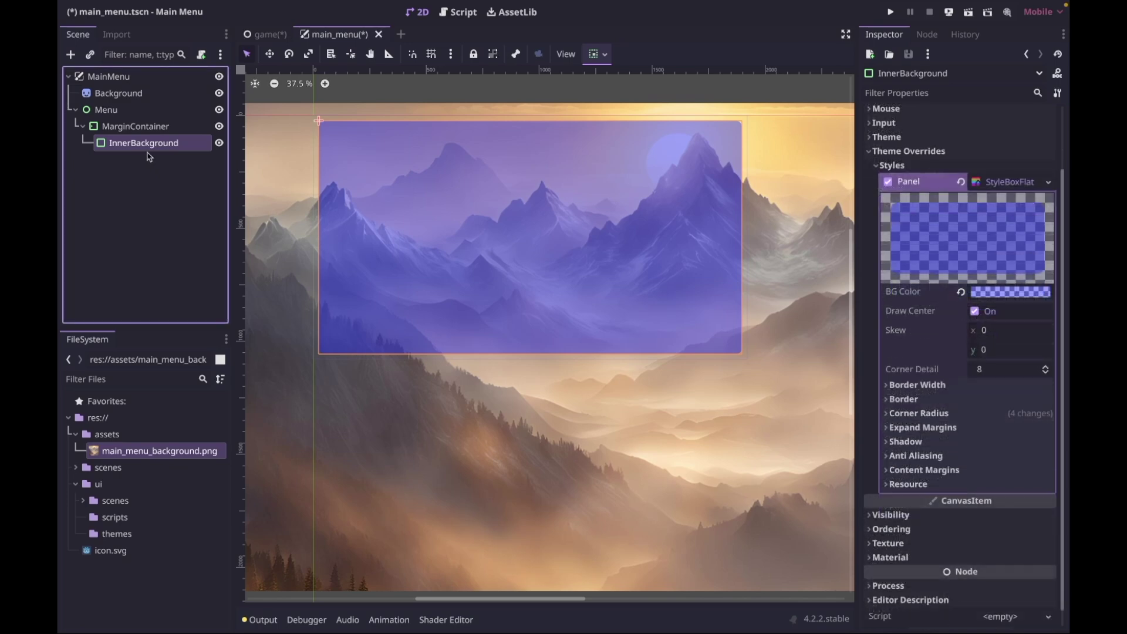
Add a VBoxContainer under InnerBackground and rename it InnerContainer.
key(ctrl+a)
text(vbox)
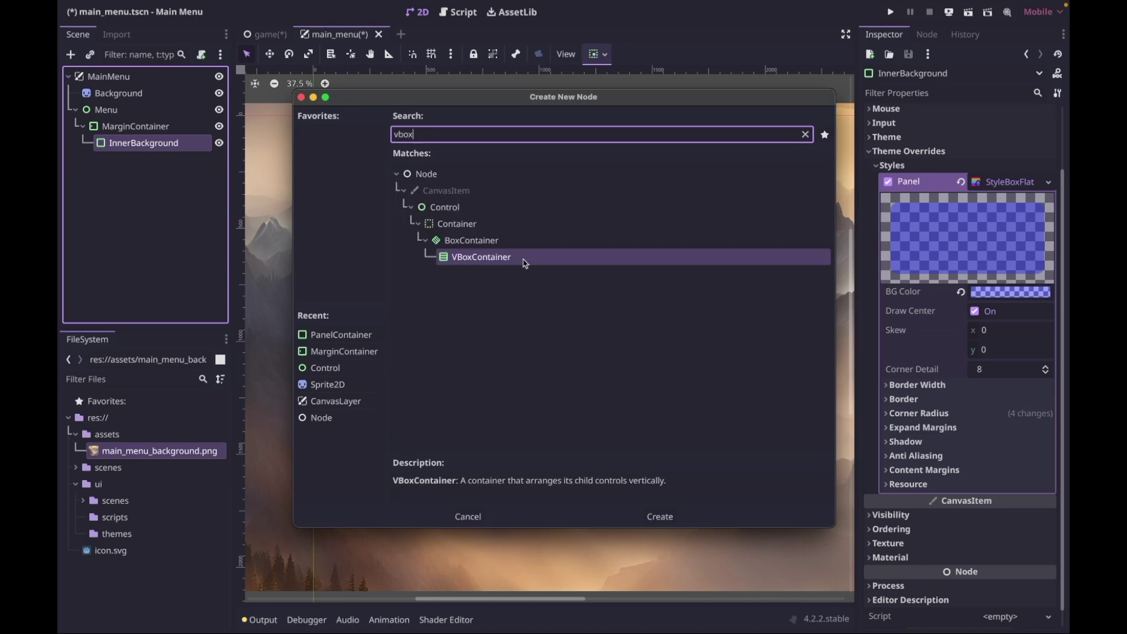
double_click(522, 258)
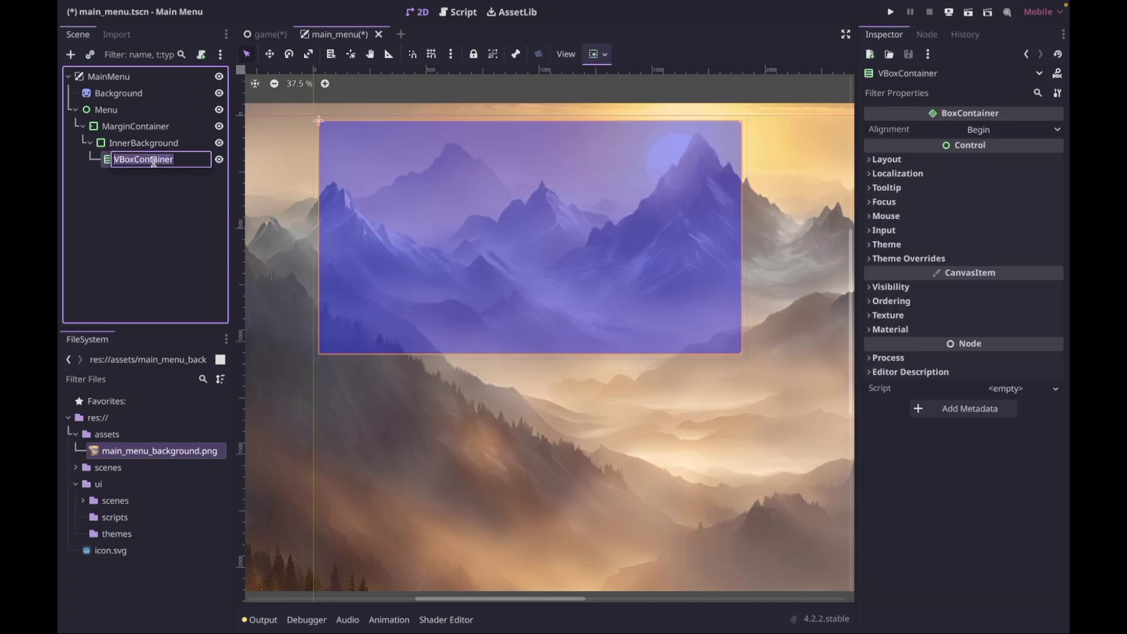
key(BackSpace)
text(InnerContainer)
key(Return)
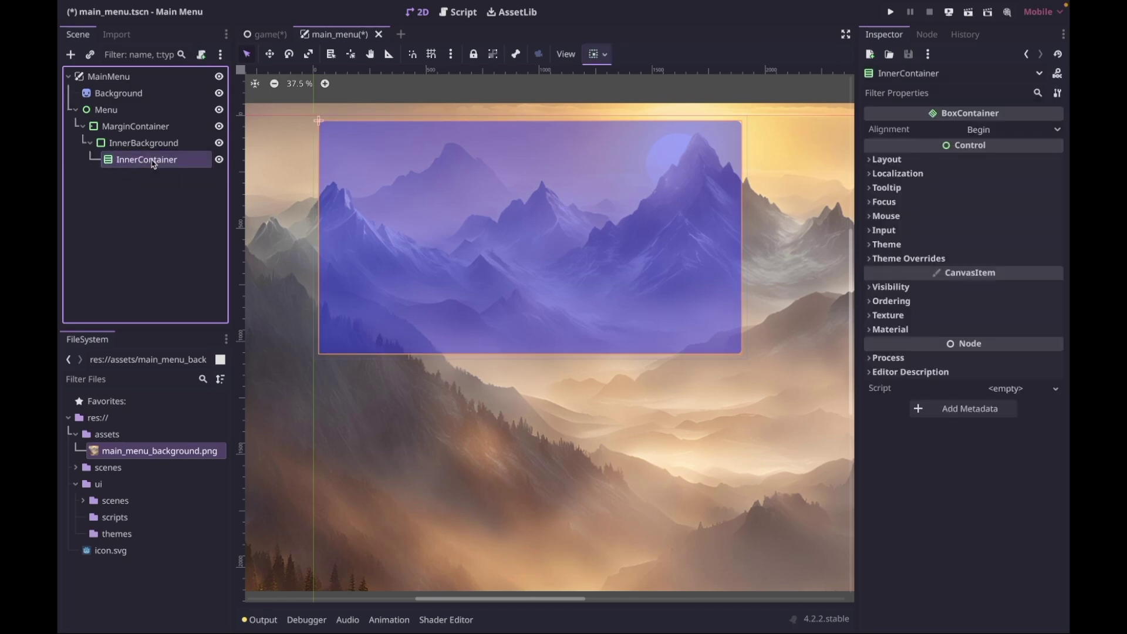
Add a MarginContainer named ButtonContainer inside InnerContainer with vertical Expand enabled.
key(ctrl+a)
text(marg)
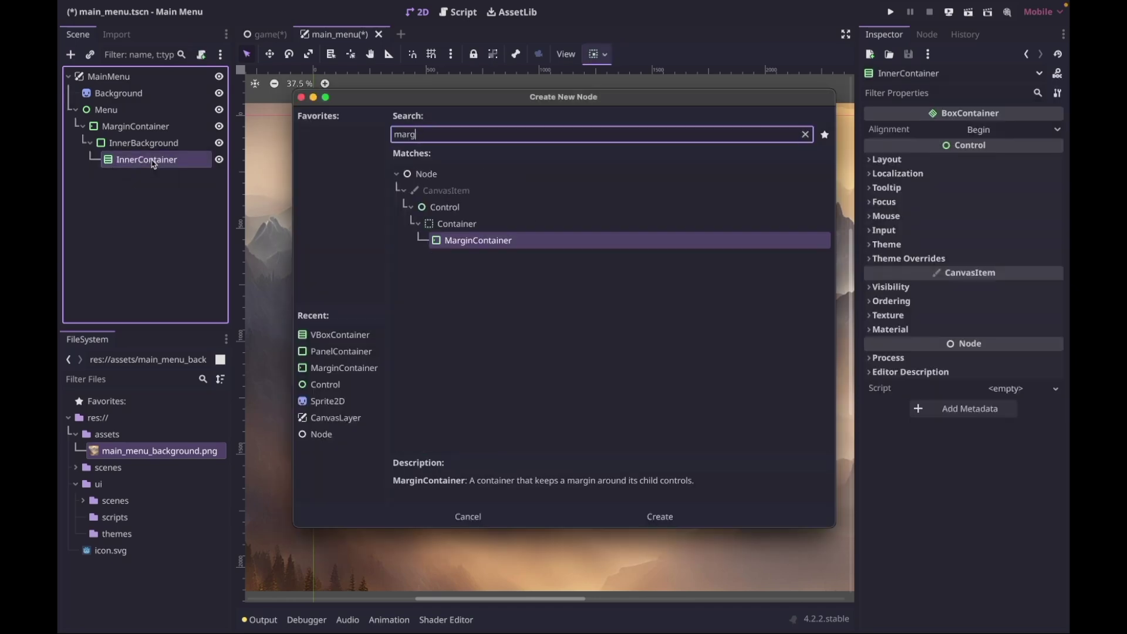
key(Return)
double_click(143, 174)
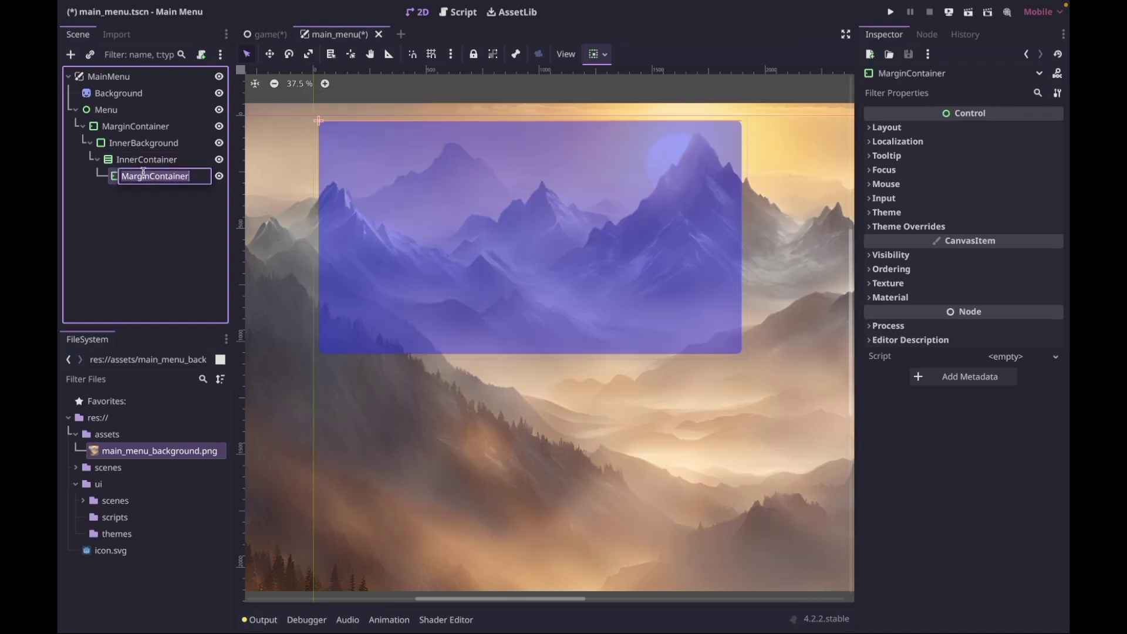
text(ButtonContainer)
key(Return)
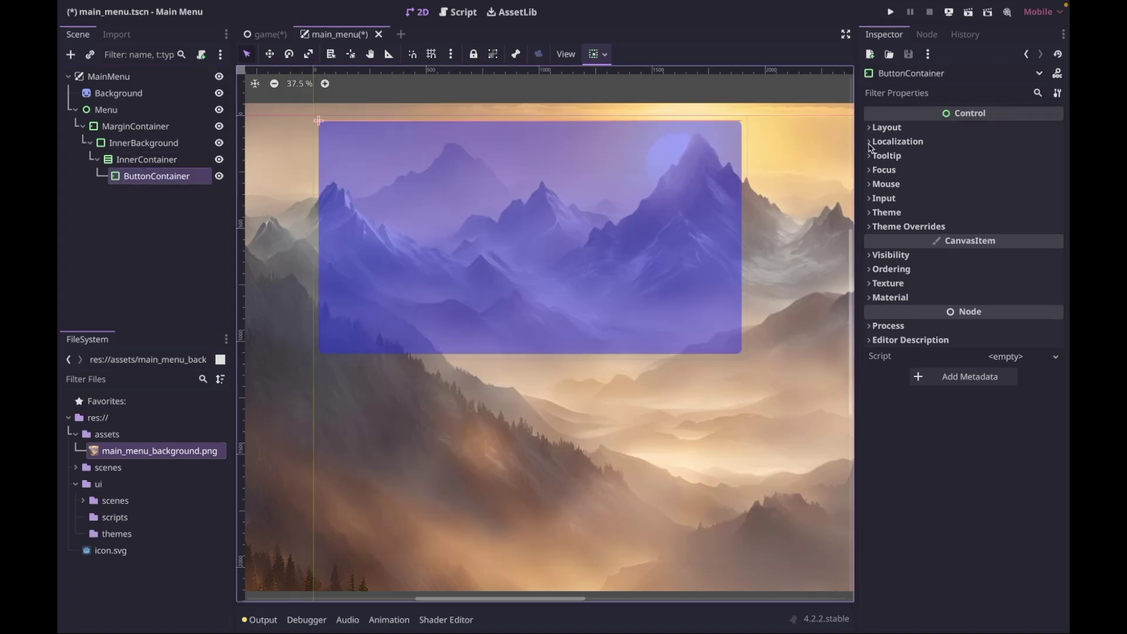
click(884, 128)
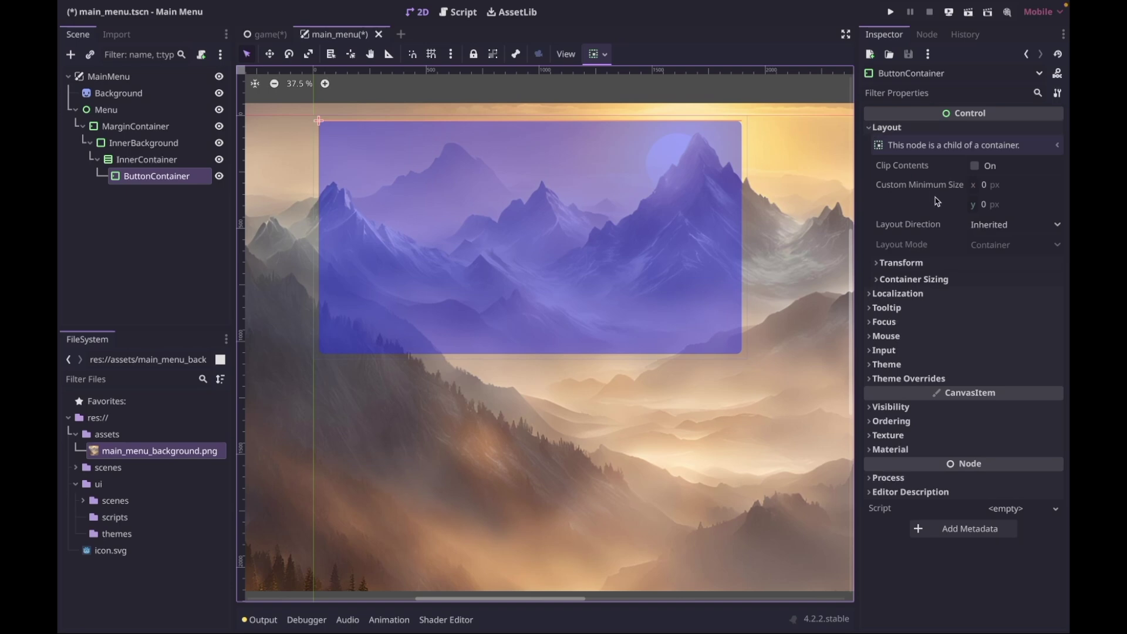
click(914, 280)
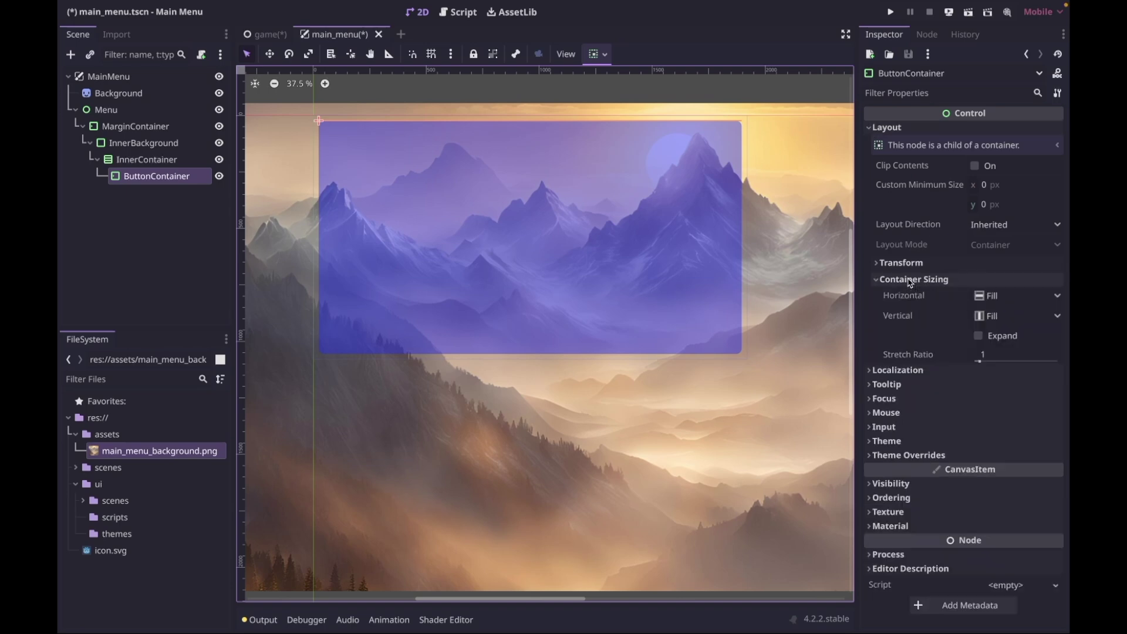
click(978, 337)
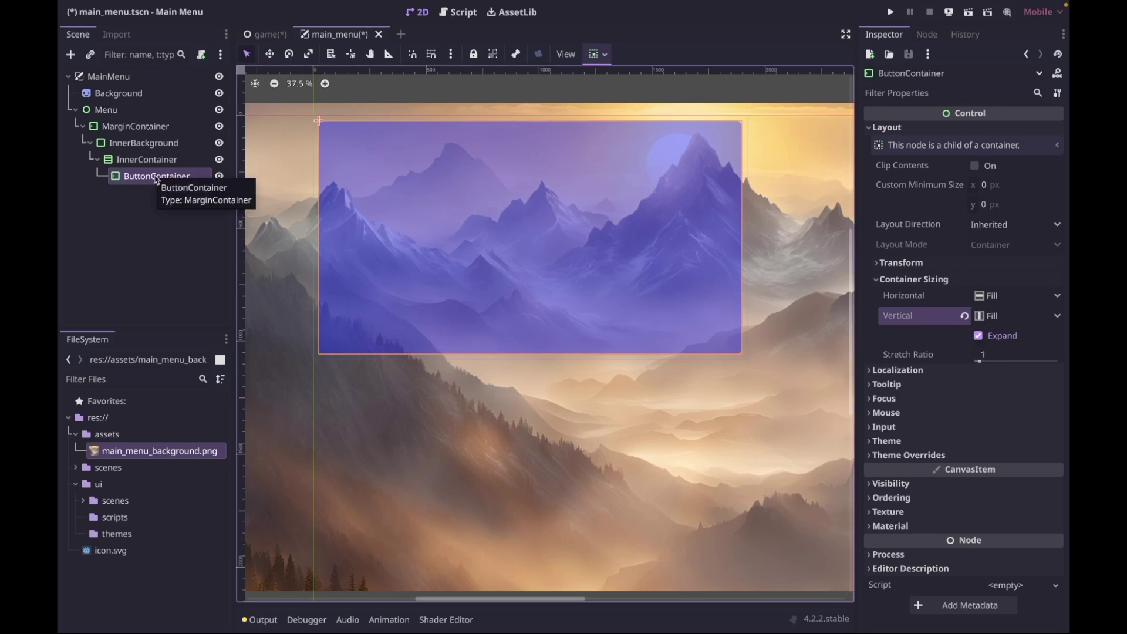
key(ctrl+a)
Add a Button under ButtonContainer with the text 'new game'.
text(Button)
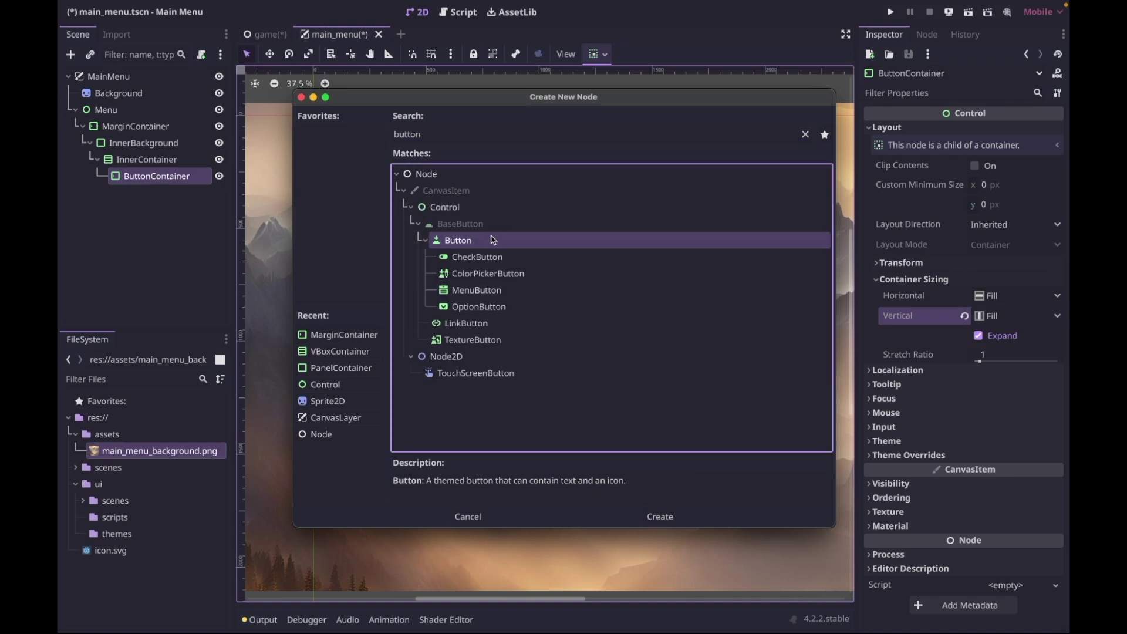
key(Return)
click(923, 168)
text(new game)
Enable ButtonContainer's Margin Left, Top, Right and Bottom constant overrides.
click(181, 175)
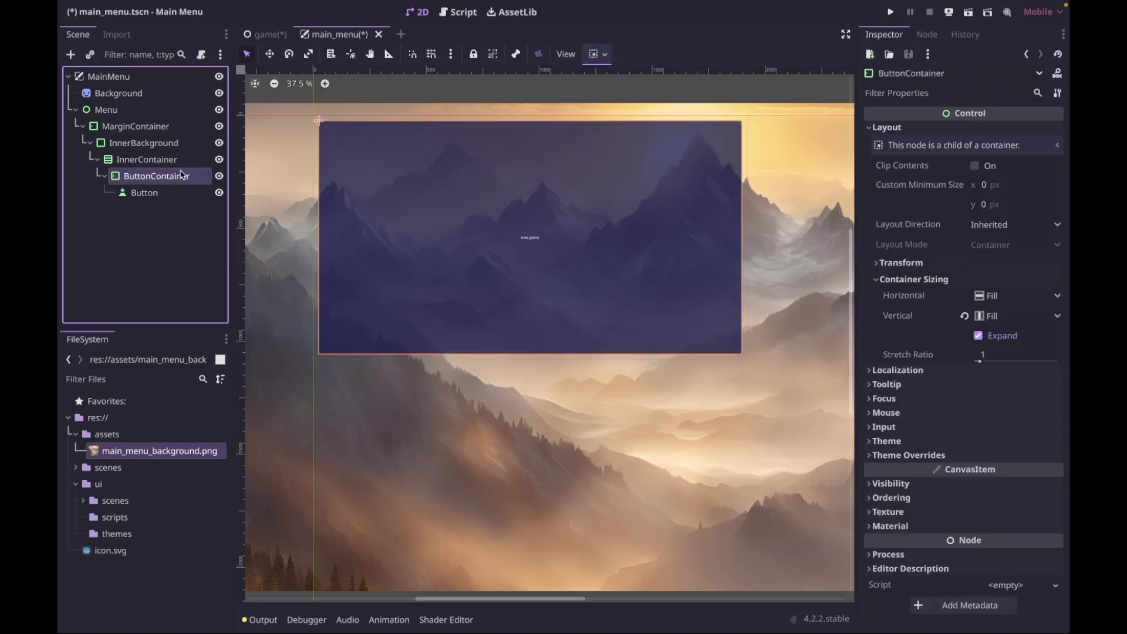
click(901, 455)
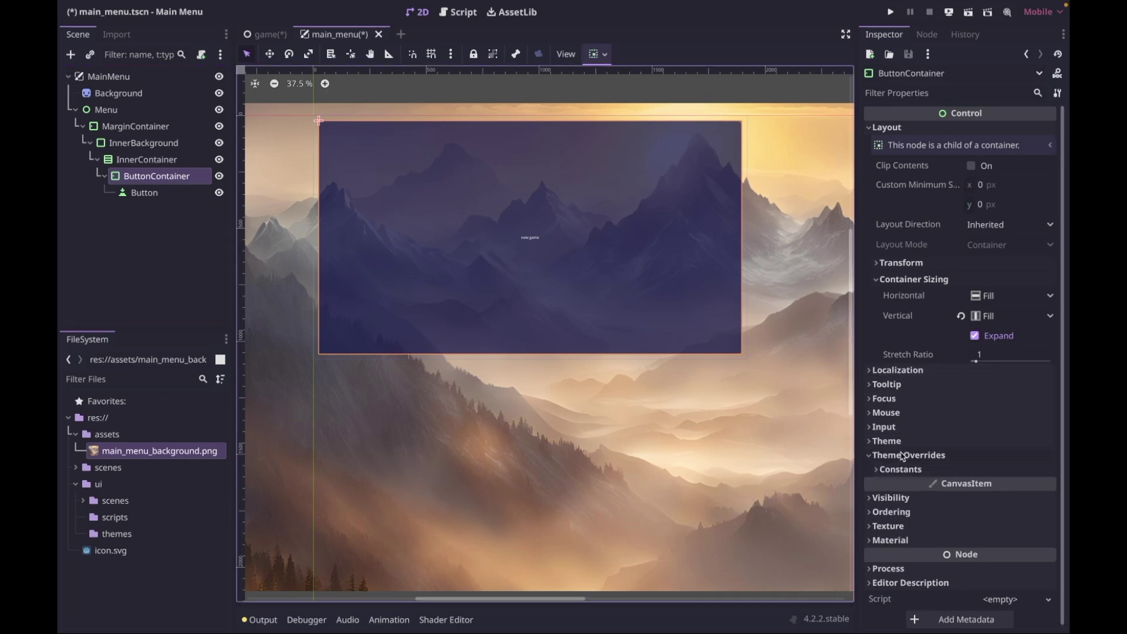
click(897, 469)
scroll(895, 440, down, 3)
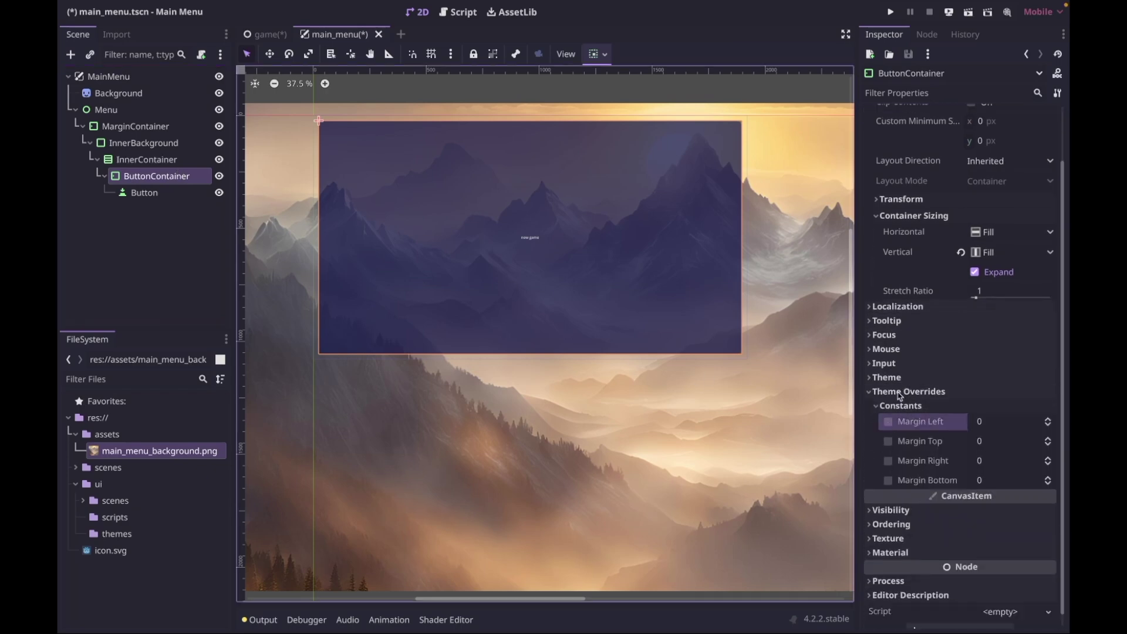
click(888, 422)
click(888, 441)
click(888, 461)
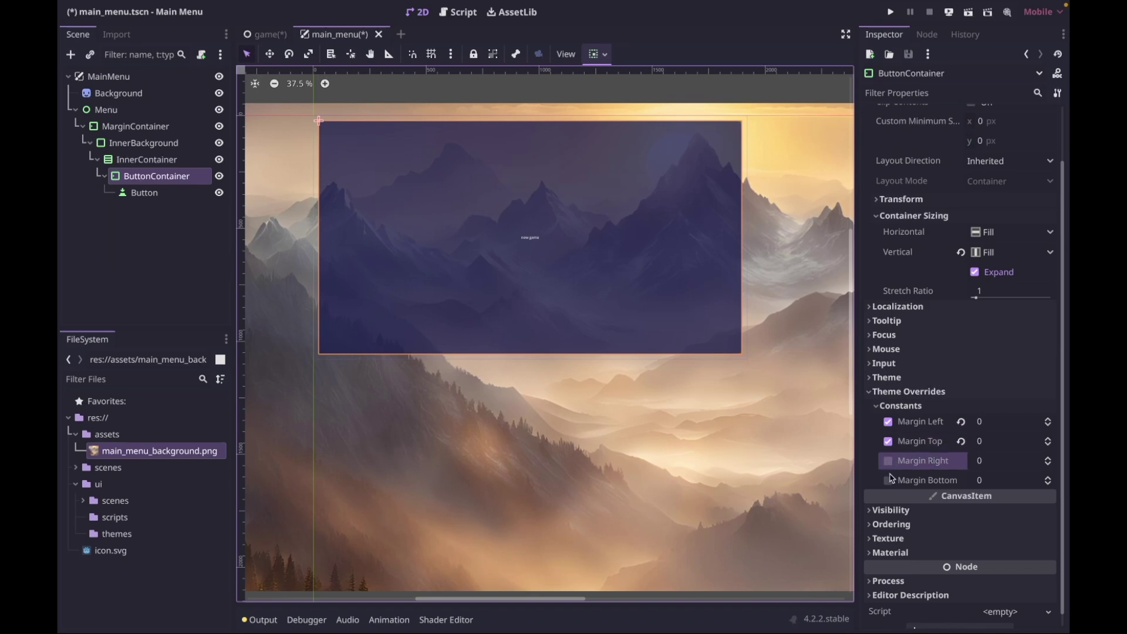
click(888, 480)
Set all four ButtonContainer margin overrides to 24.
click(1009, 422)
key(Tab)
text(24)
key(Tab)
text(24)
key(Tab)
text(24)
key(Tab)
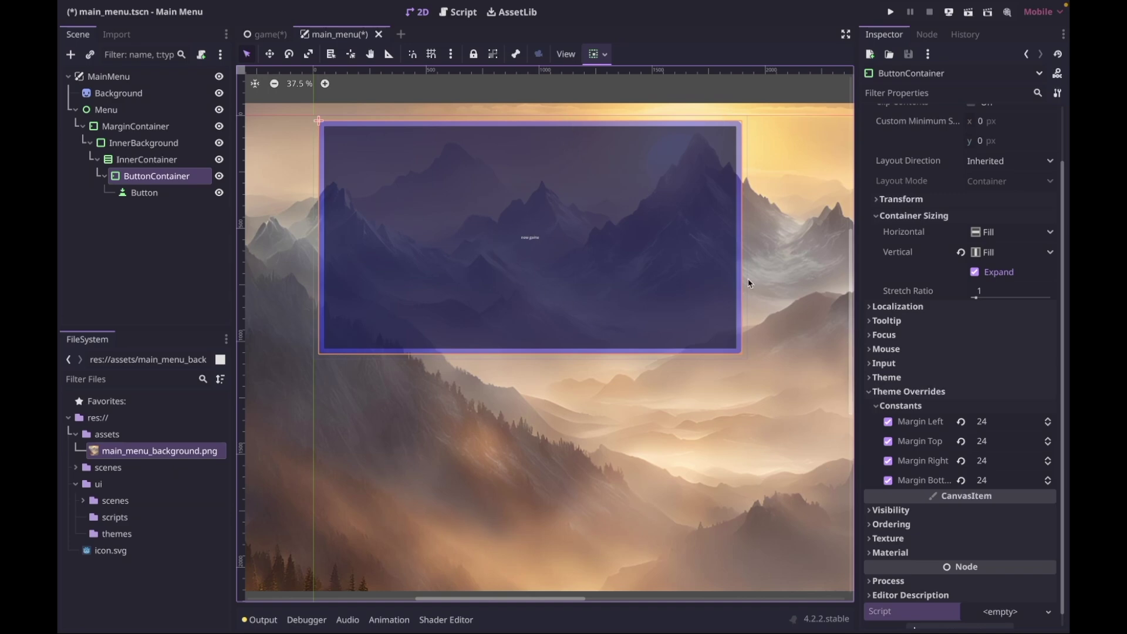
click(142, 193)
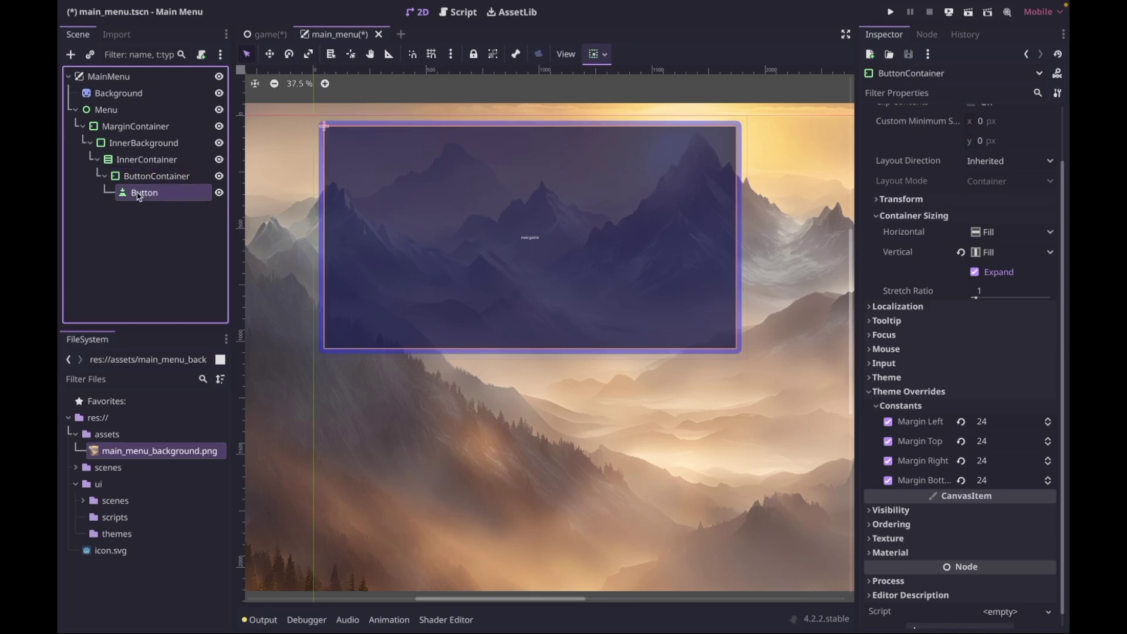
Expand the Button's Theme Overrides to reveal colour, constant, font, font size and style categories.
scroll(934, 273, down, 1)
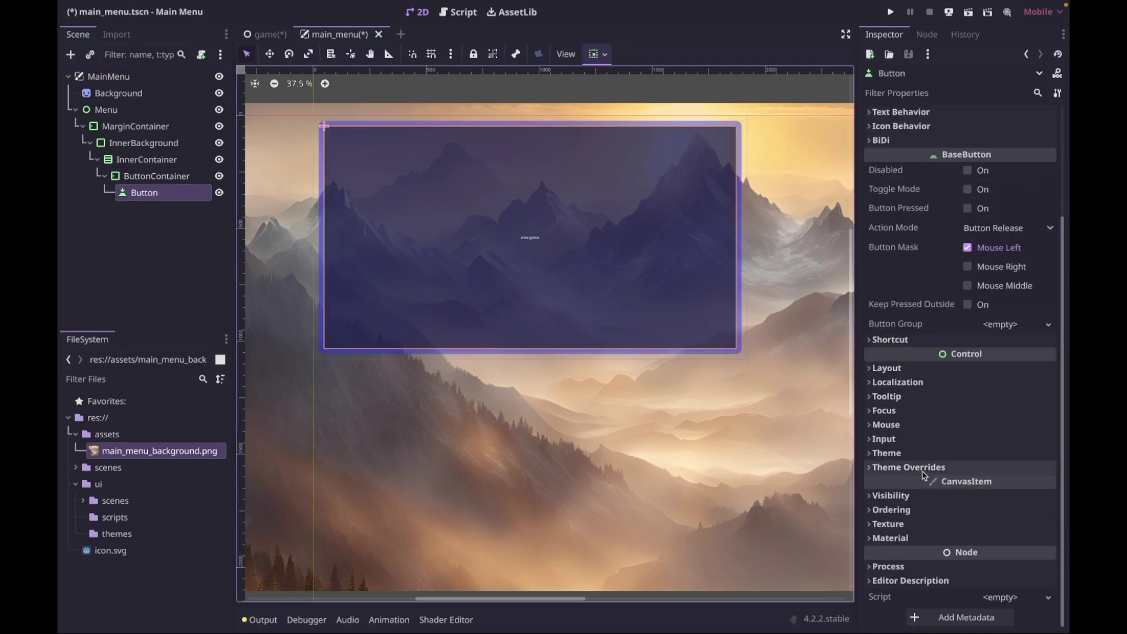
click(904, 468)
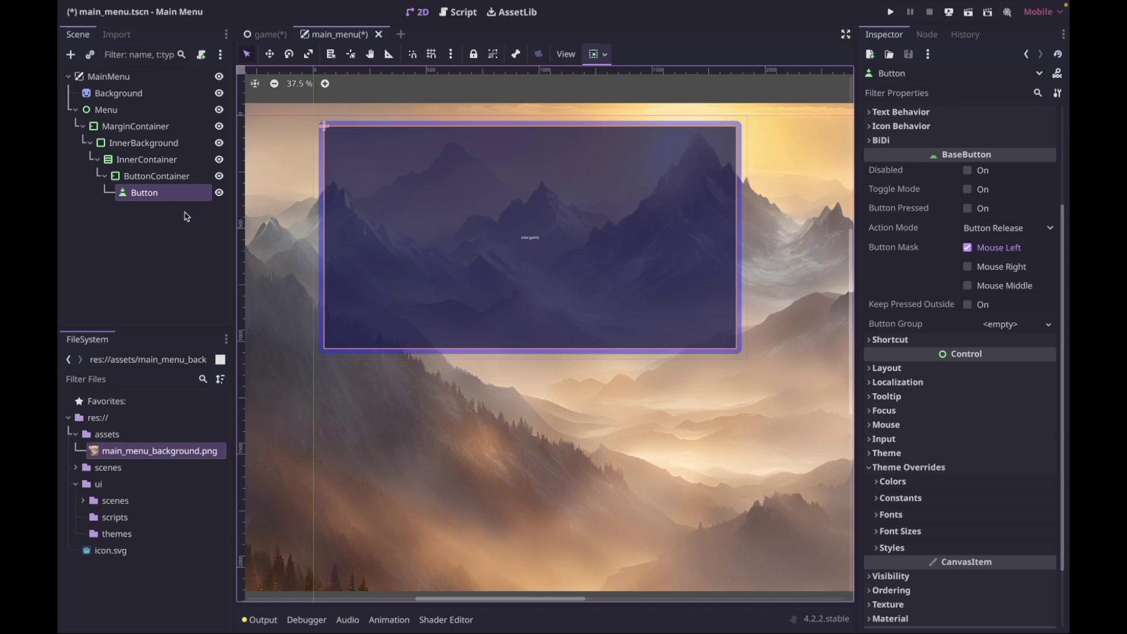
click(130, 215)
Create a new Theme resource in the res://ui/themes folder.
click(110, 535)
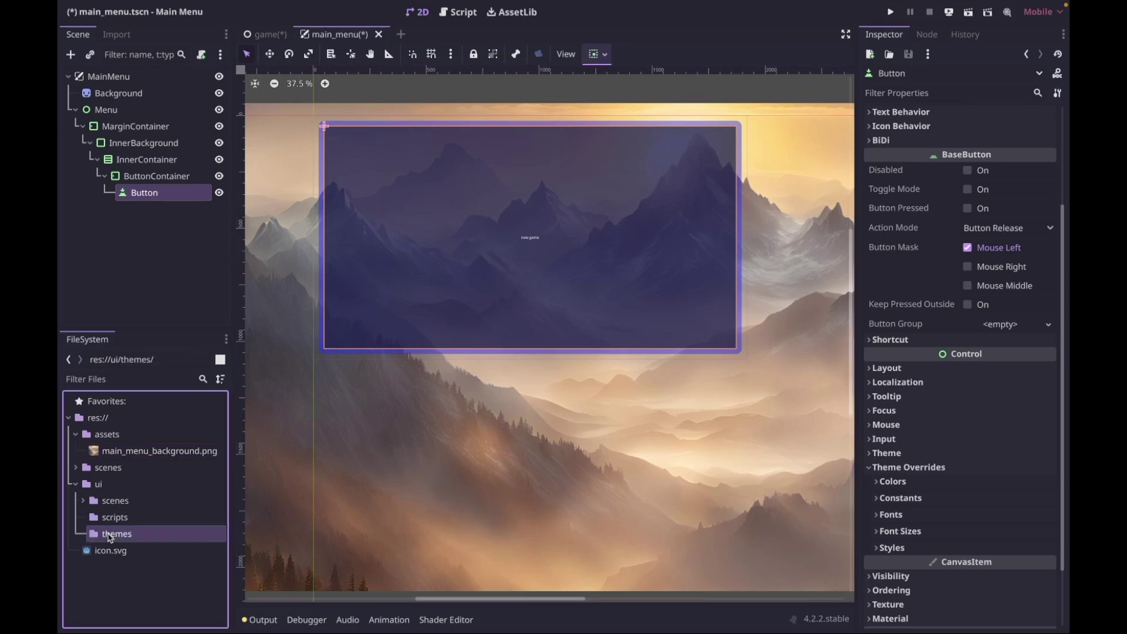
right_click(144, 537)
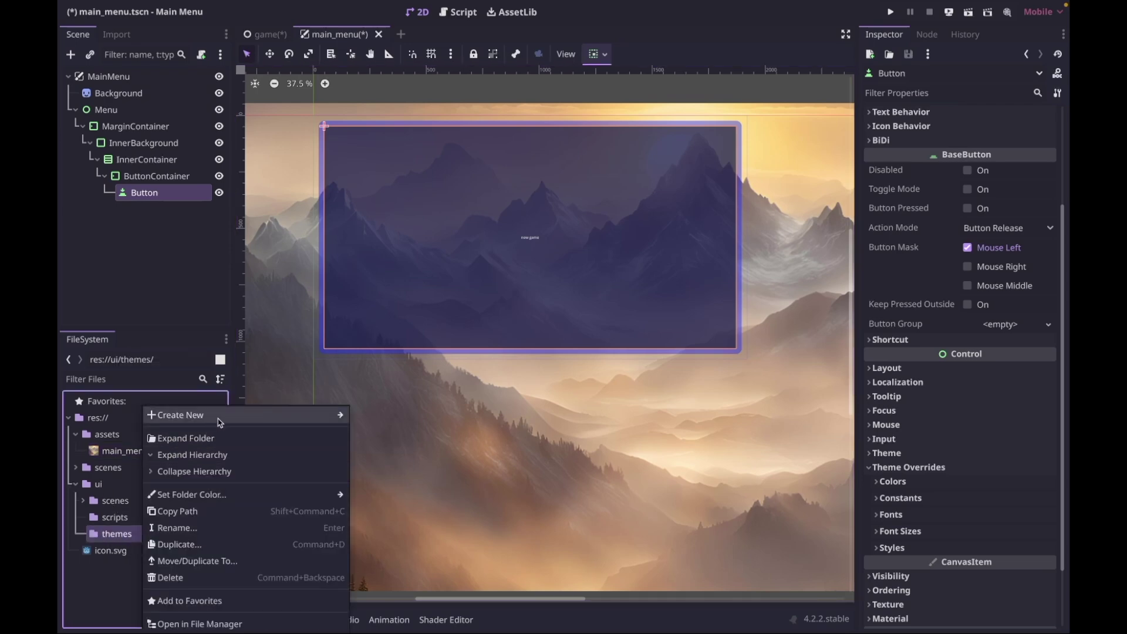
mouse_move(296, 424)
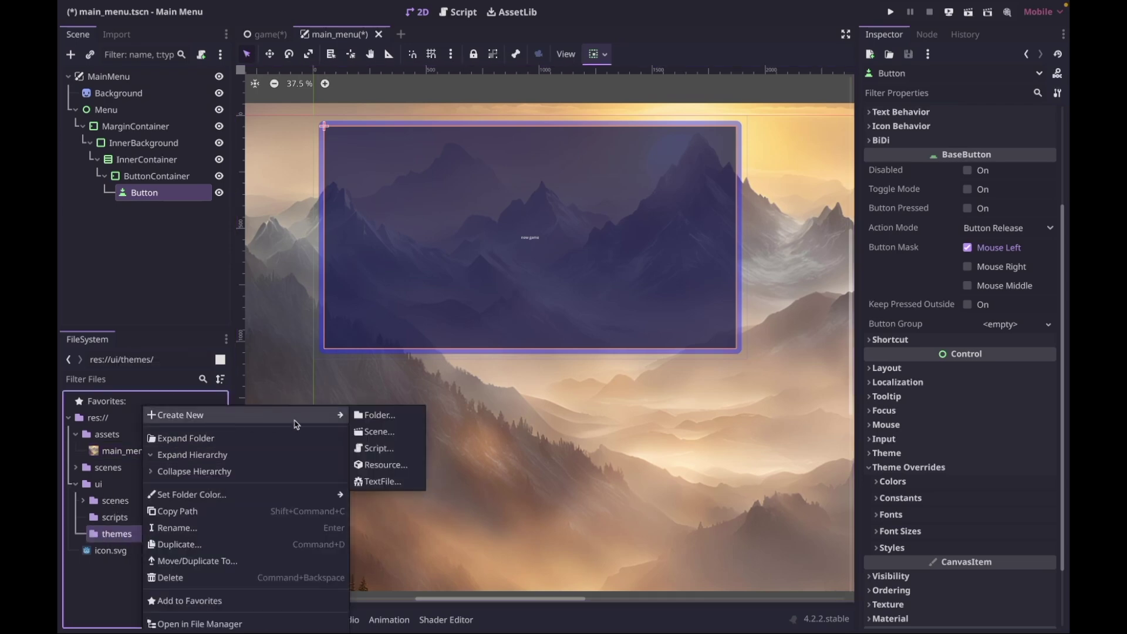
click(385, 465)
text(theme)
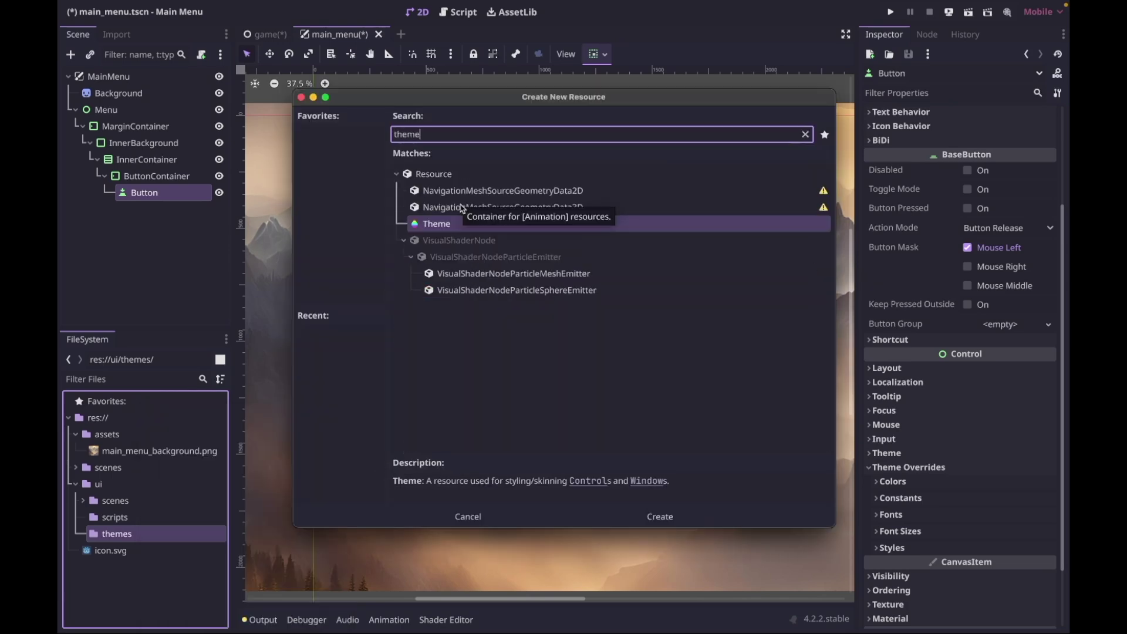
double_click(433, 224)
Save the theme as default.tres and save the main menu scene.
text(default.tres)
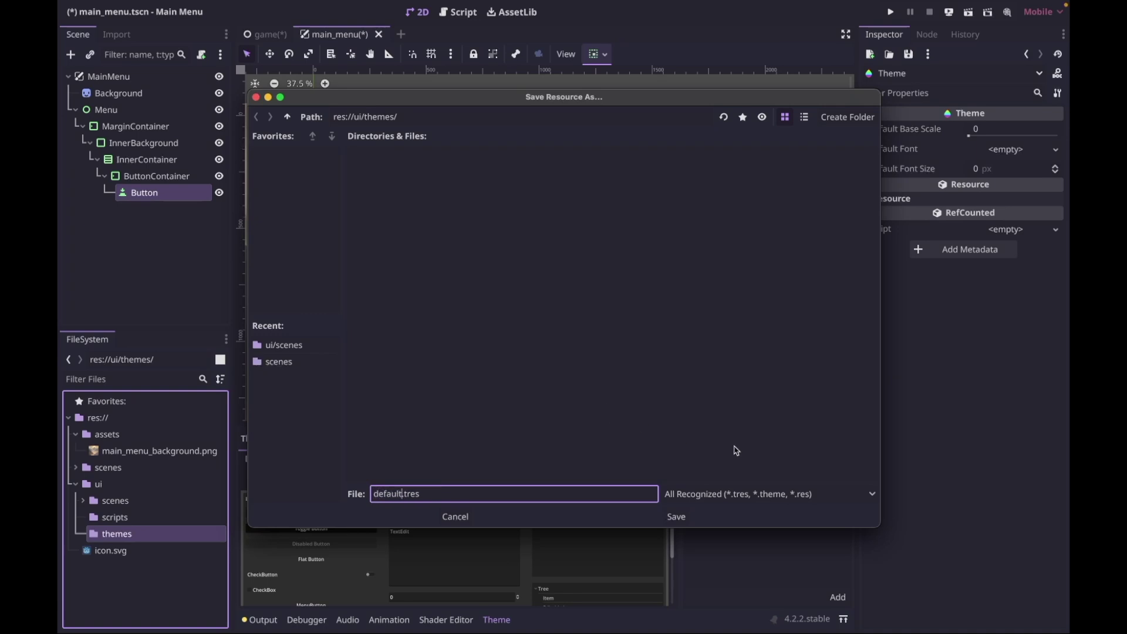
click(676, 517)
key(ctrl+s)
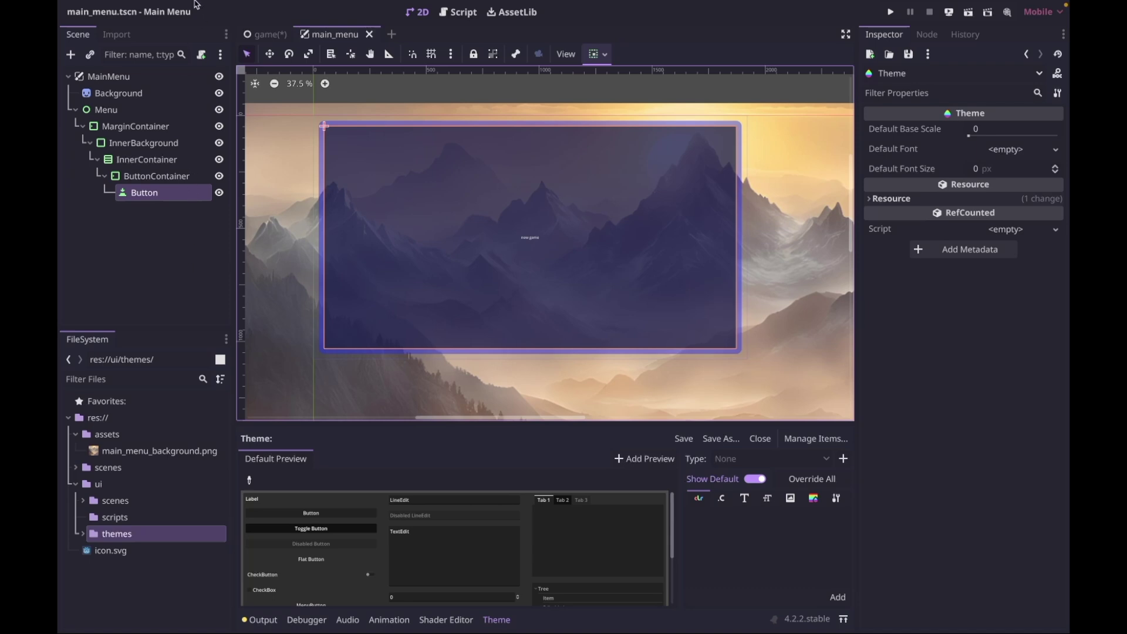
click(170, 6)
Filter Project Settings by 'theme' to reach the GUI Theme settings.
click(182, 27)
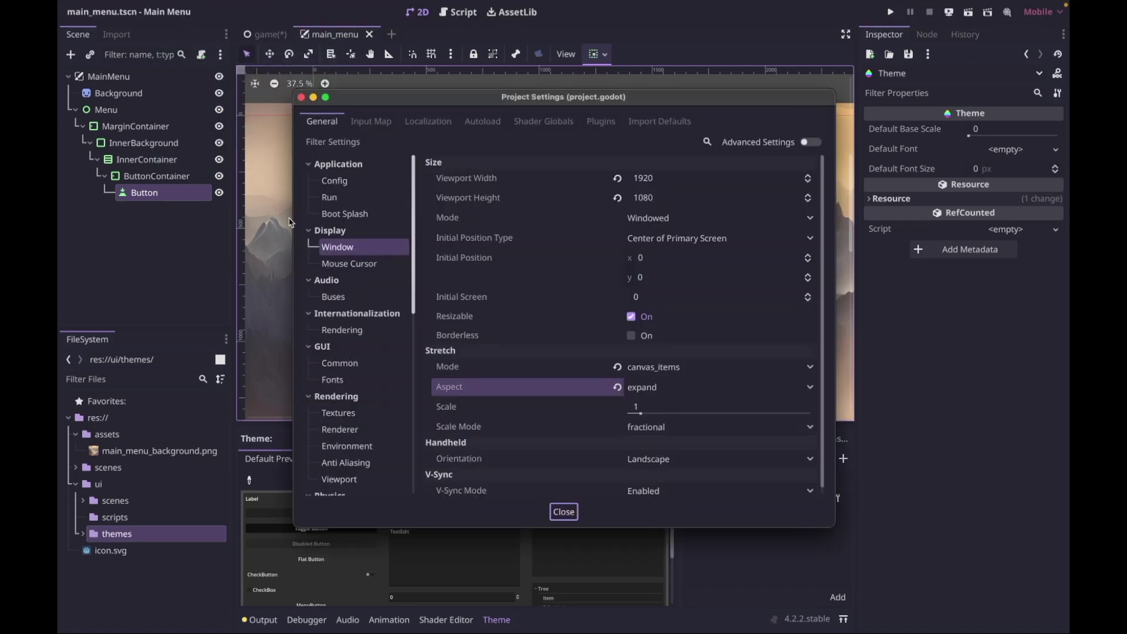
click(356, 141)
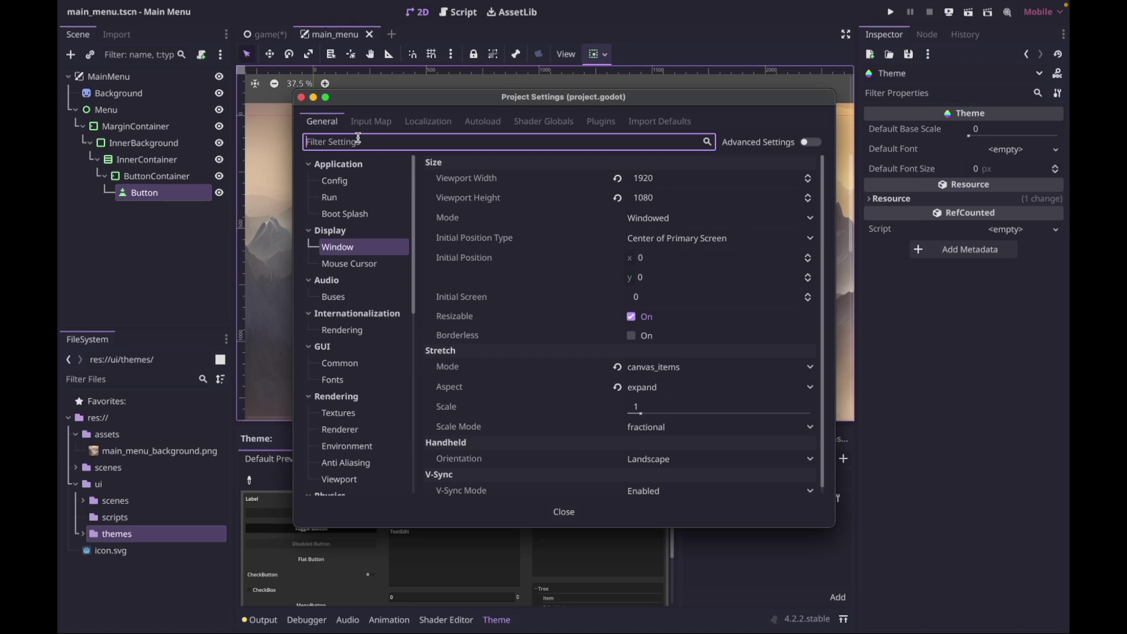
text(theme)
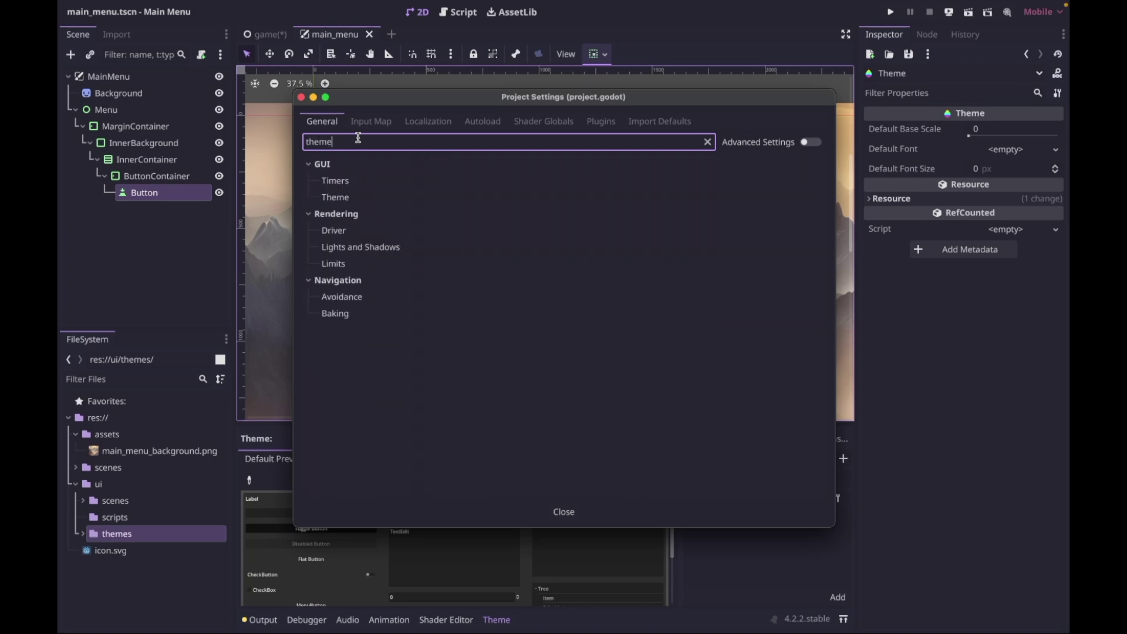
click(340, 196)
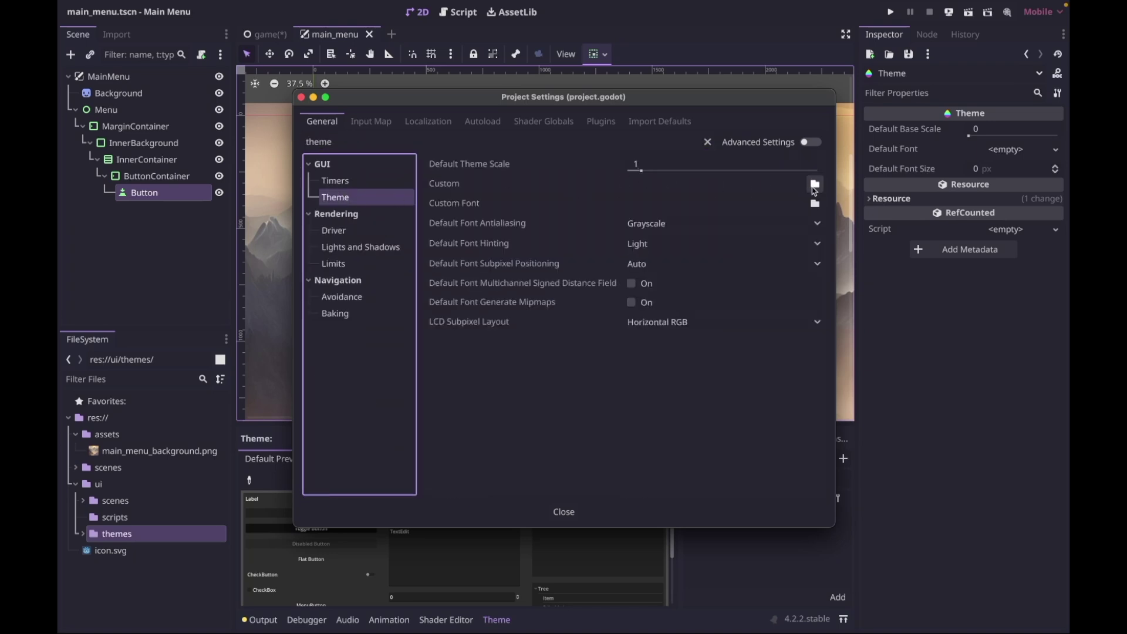
Set the Custom theme to res://ui/themes/default.tres and save & restart the editor.
click(815, 184)
double_click(491, 179)
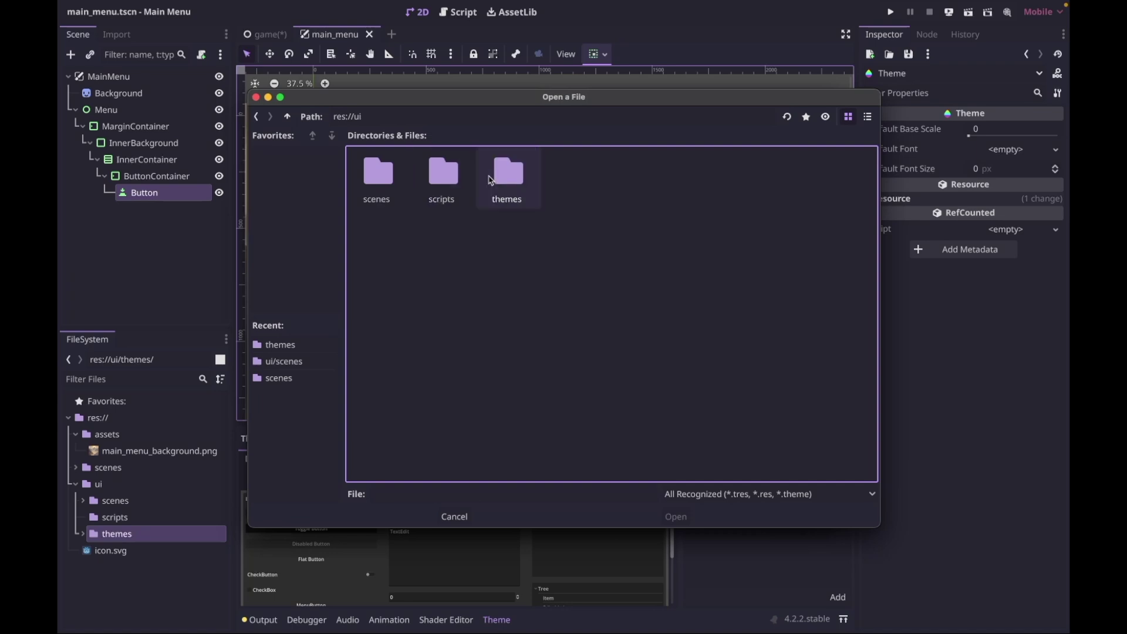
double_click(522, 188)
click(376, 167)
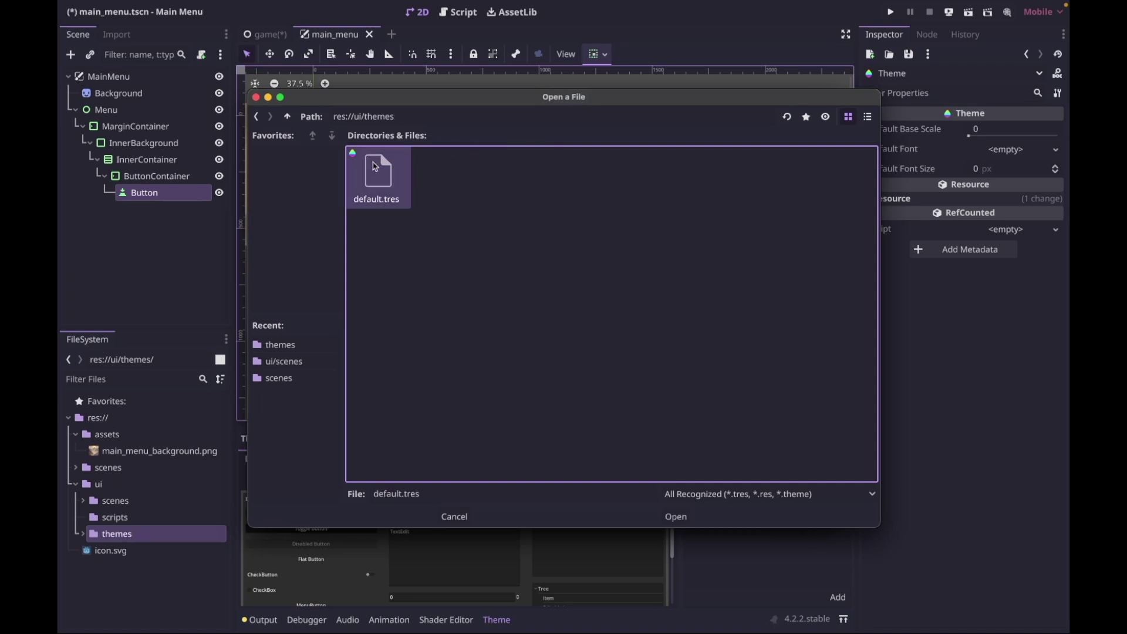
double_click(375, 167)
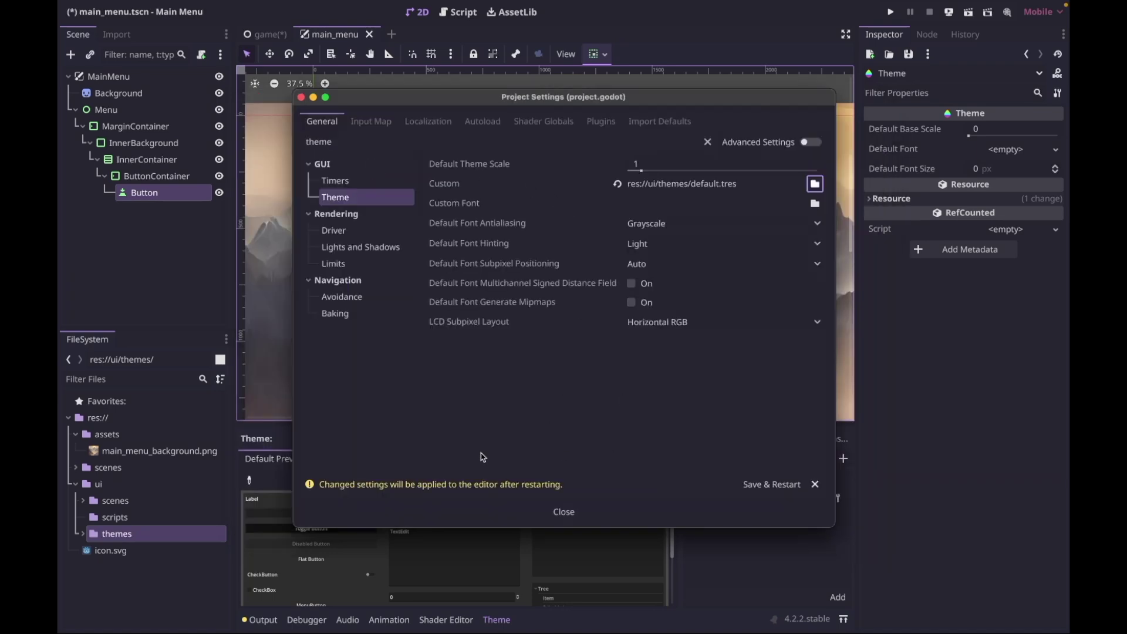
click(773, 486)
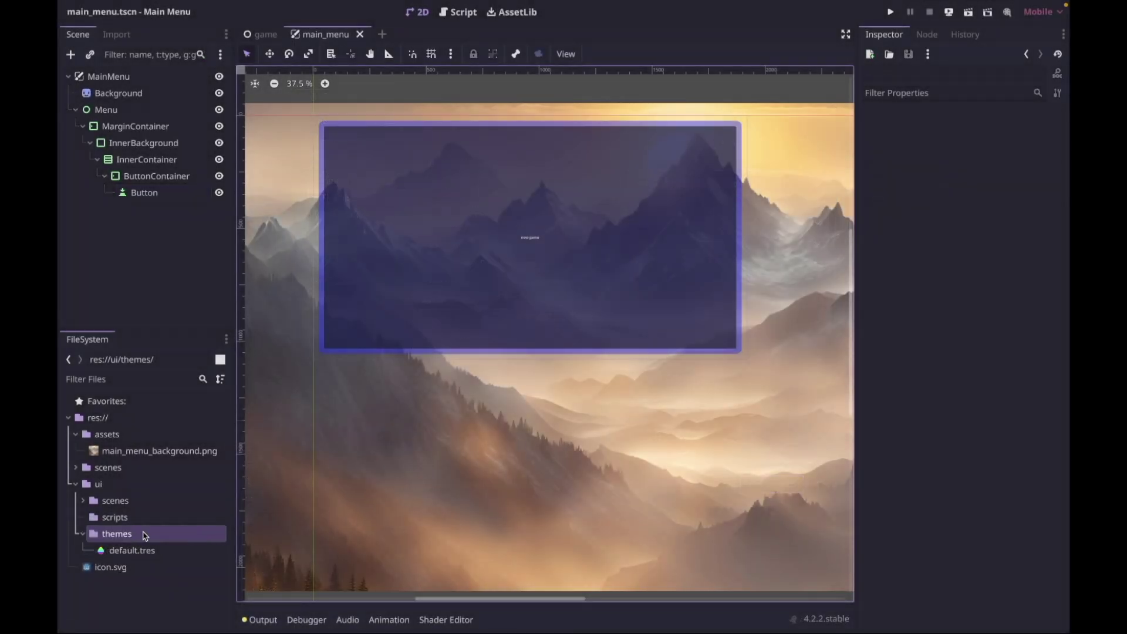
Open default.tres in the theme editor with an enlarged preview and begin adding an item type.
double_click(132, 551)
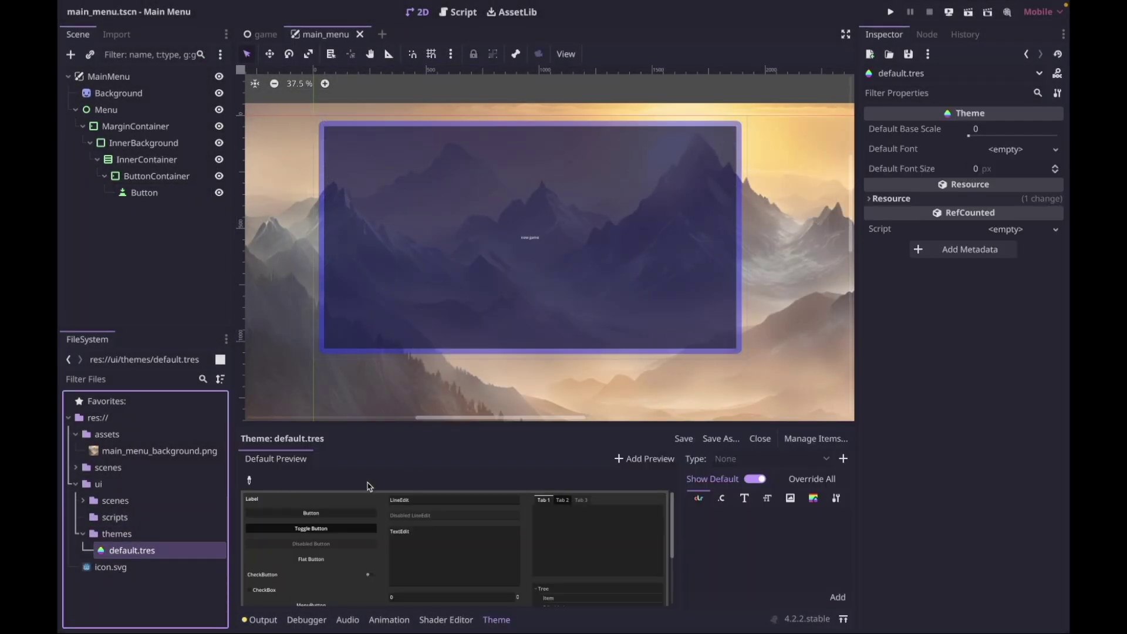
drag(528, 426, 530, 312)
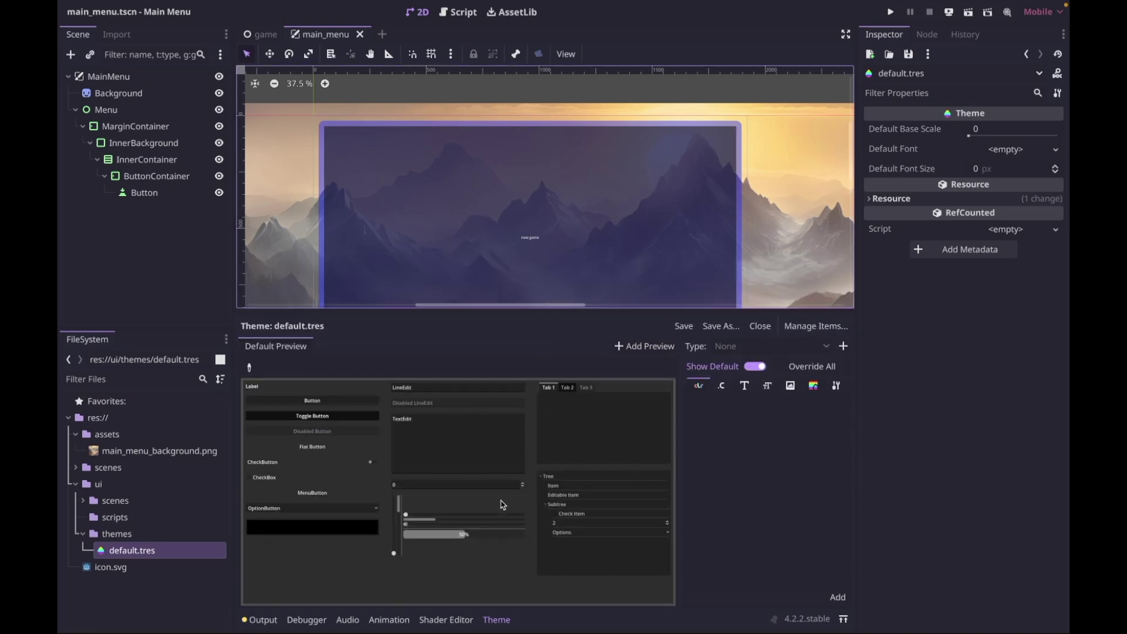
click(843, 348)
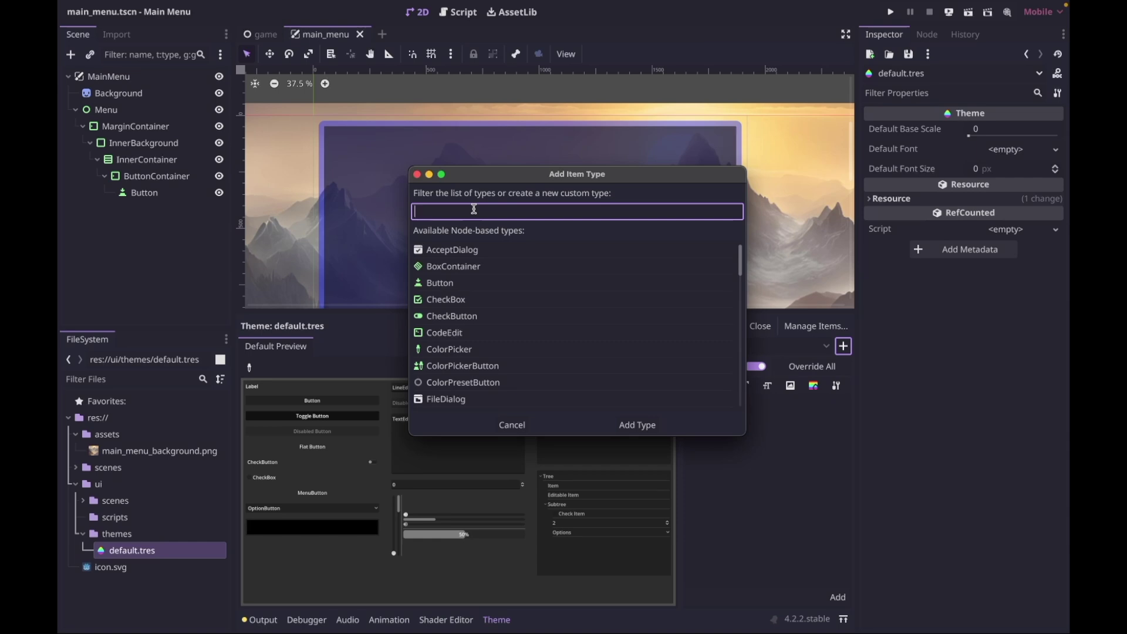
Add a custom item type named CustomMenuButton to default.tres.
text(Cu)
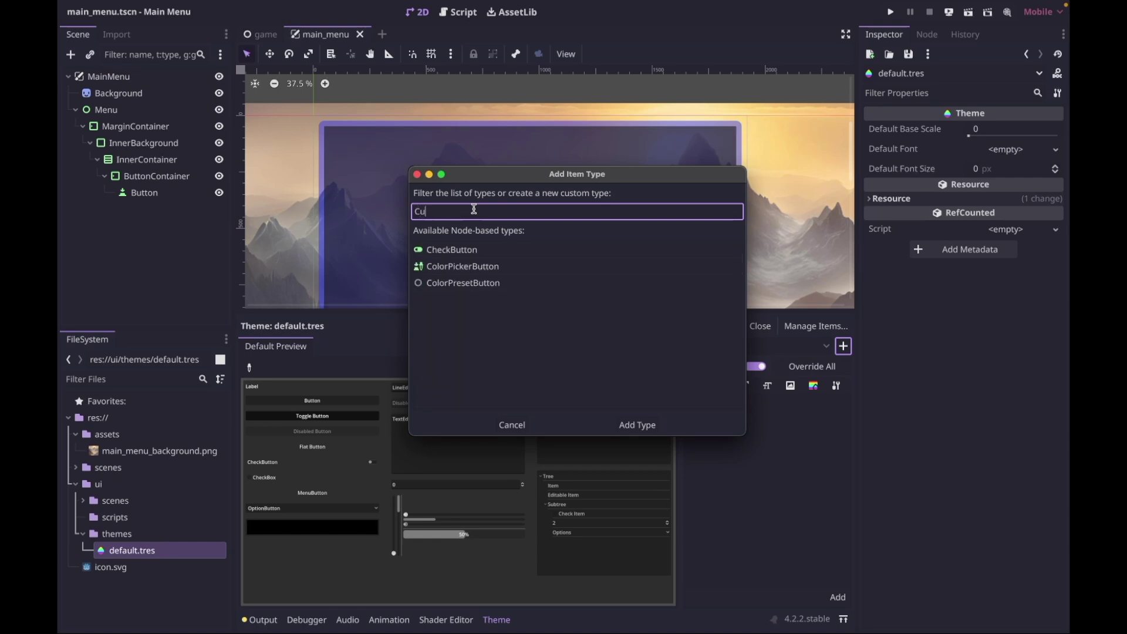
text(stomMenuButton)
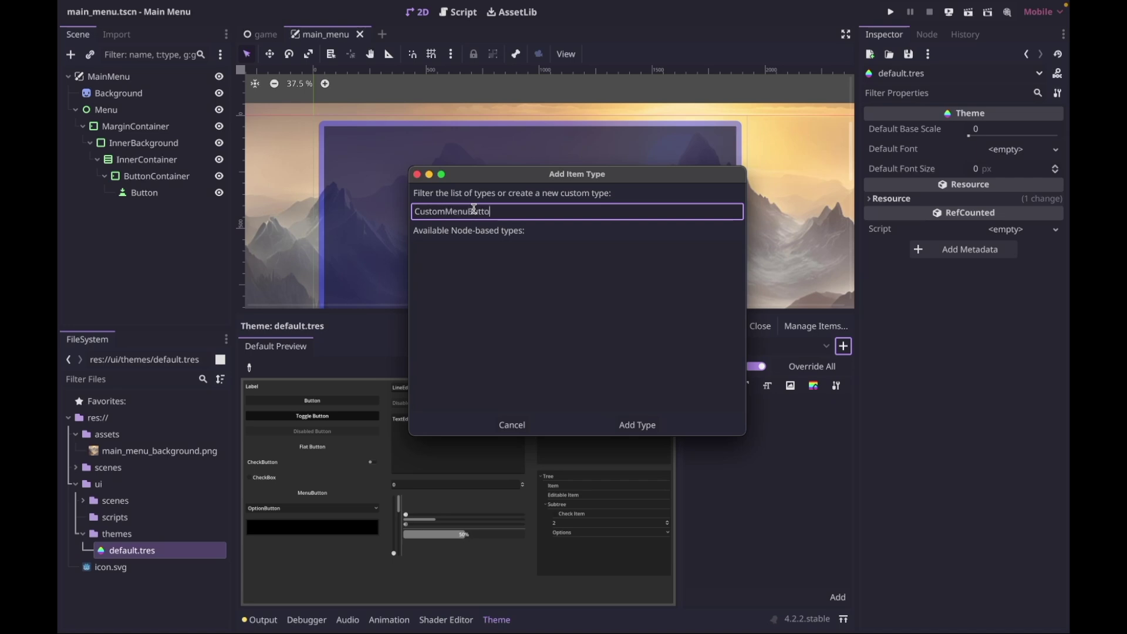
click(642, 426)
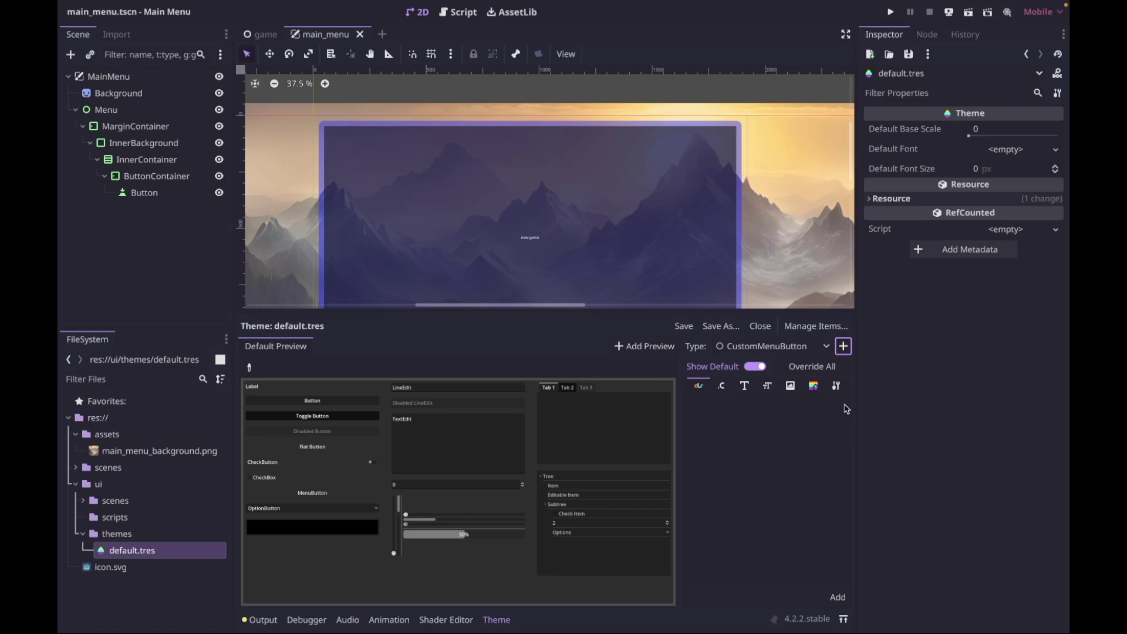
click(836, 386)
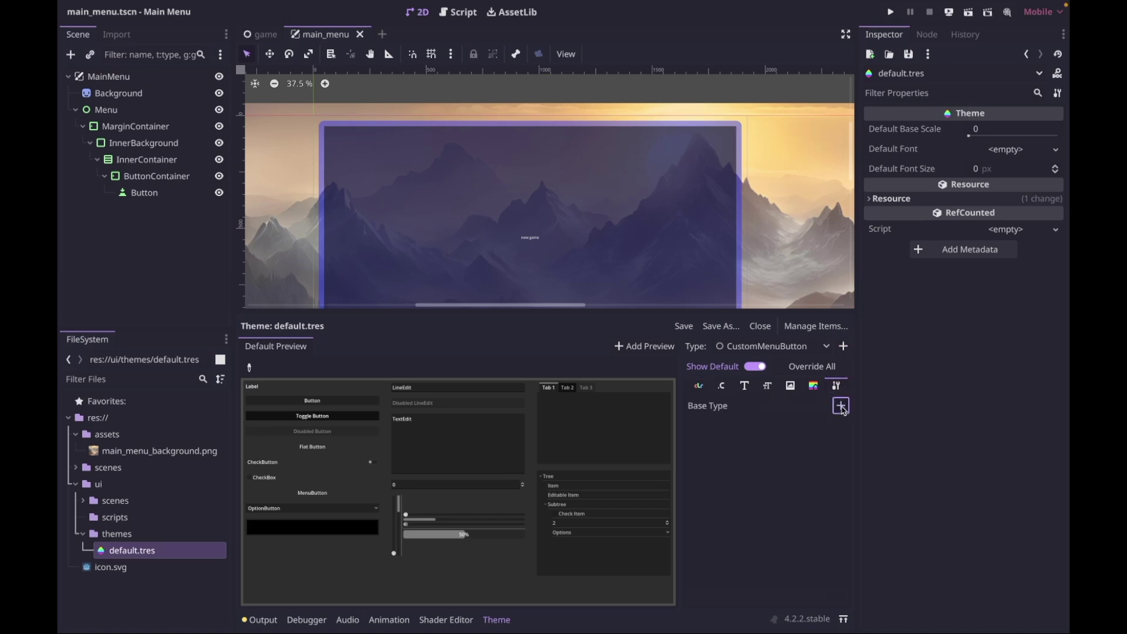
Set Button as CustomMenuButton's variation base type.
click(840, 405)
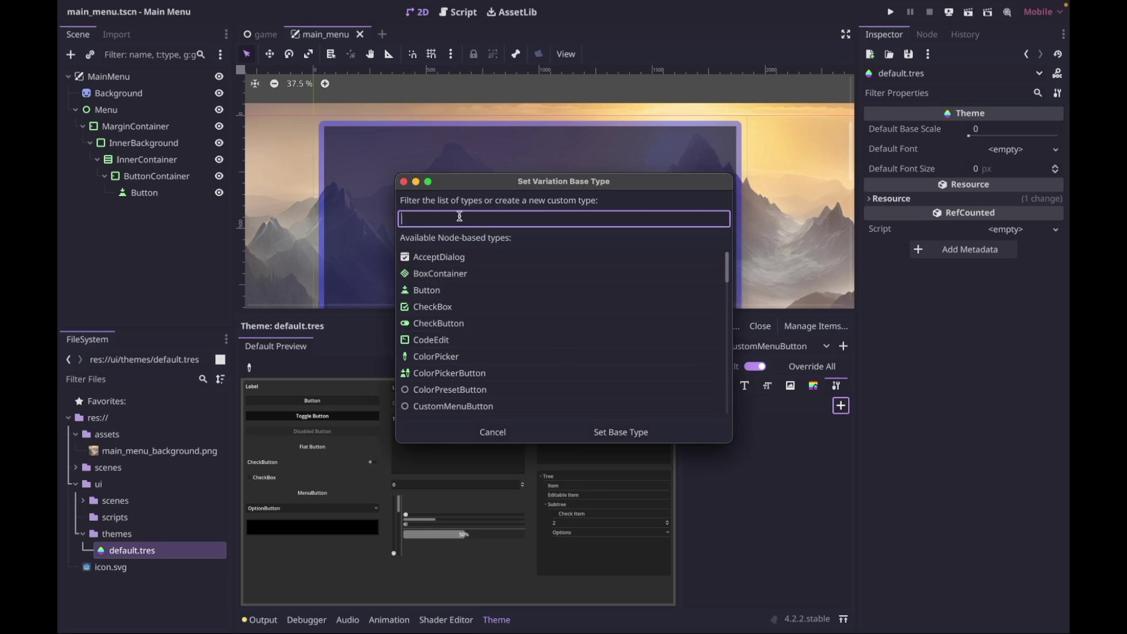
text(button)
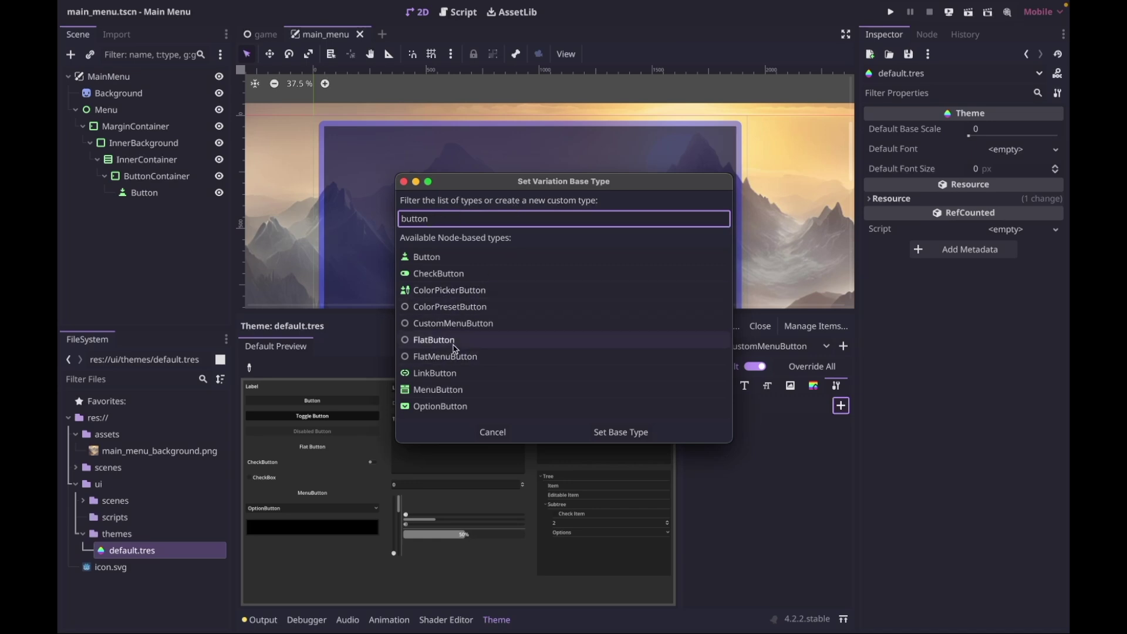
drag(401, 218, 439, 219)
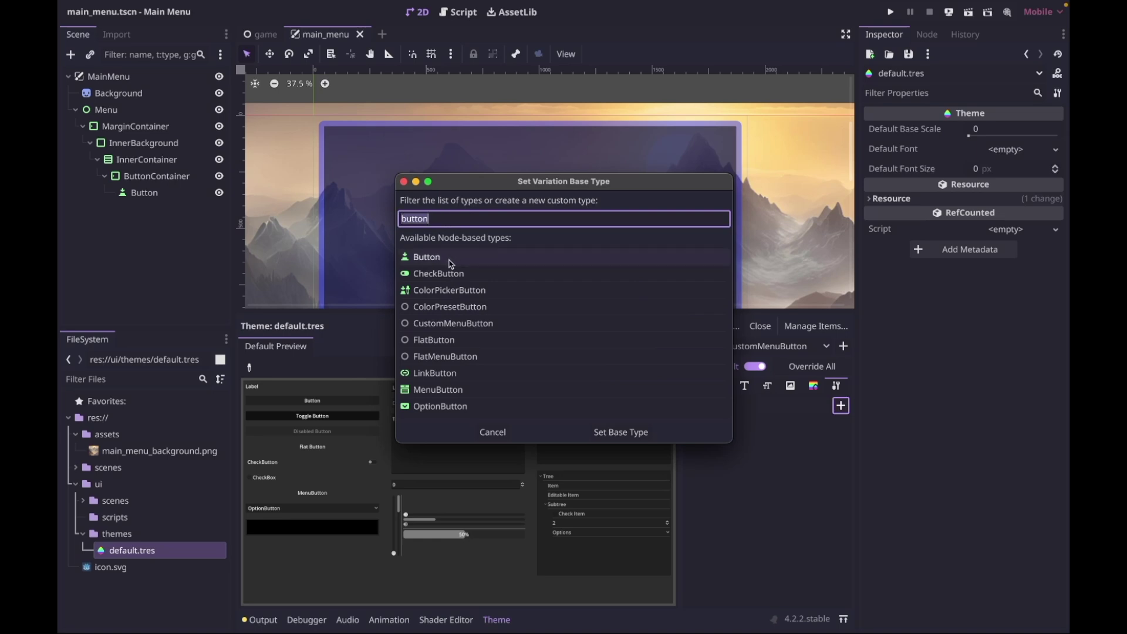
drag(421, 219, 398, 218)
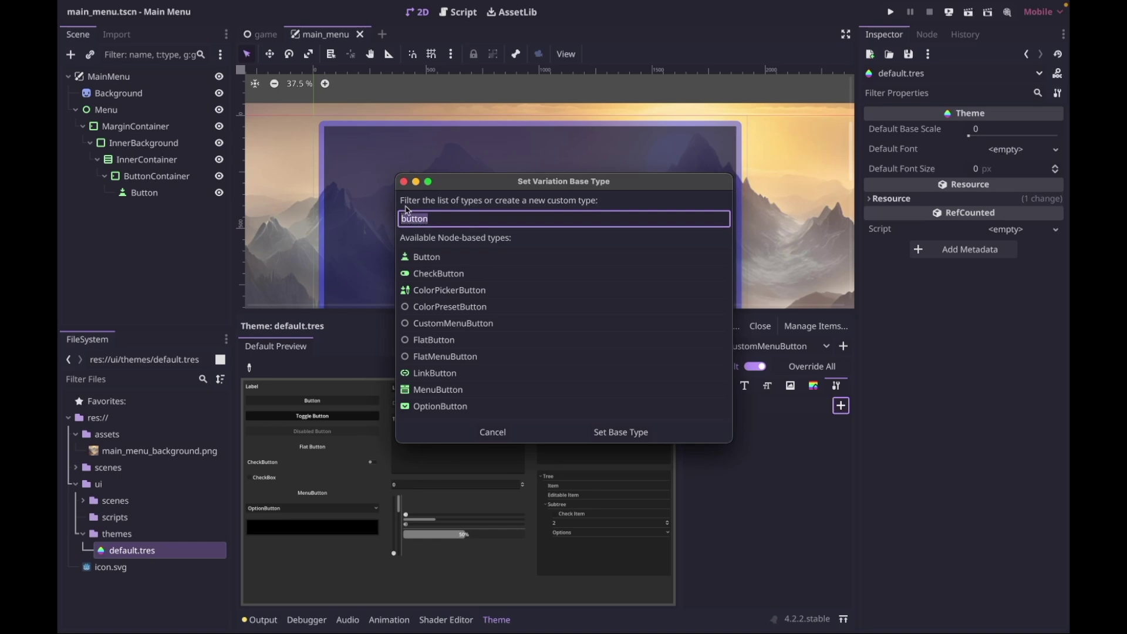
key(BackSpace)
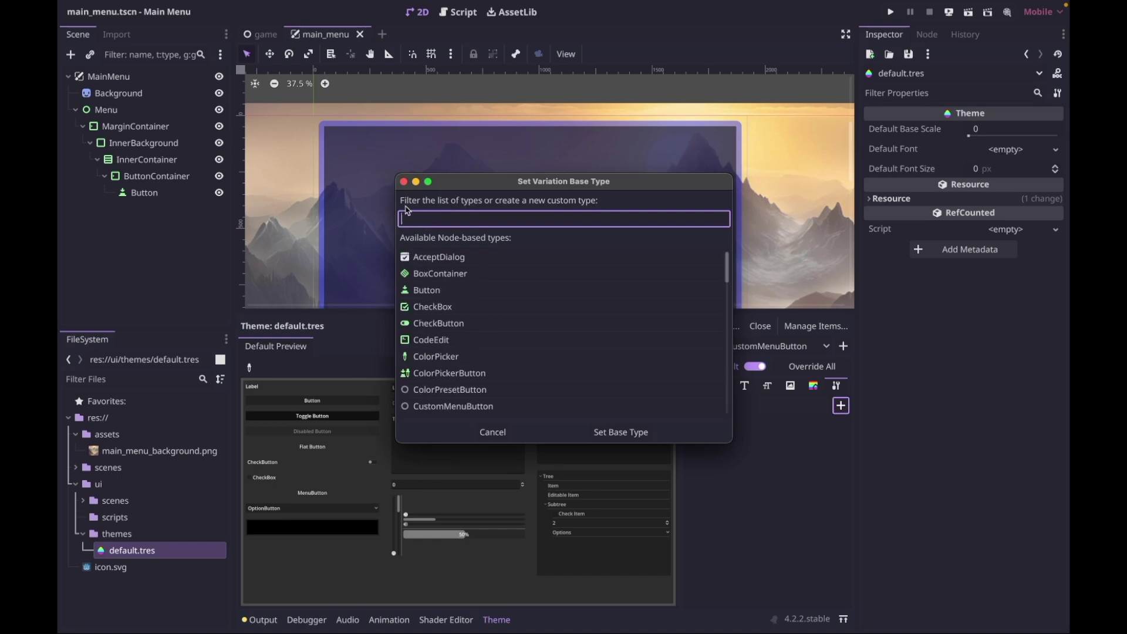
double_click(439, 294)
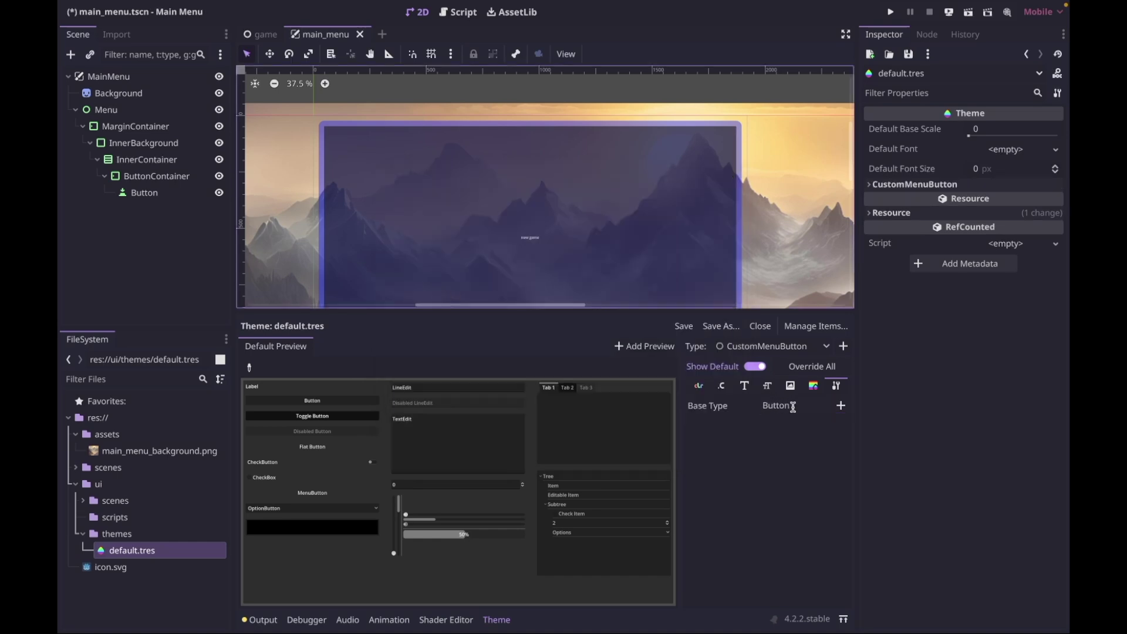
Browse CustomMenuButton's Font Size, StyleBox and Colors items, ending on Colors.
click(767, 385)
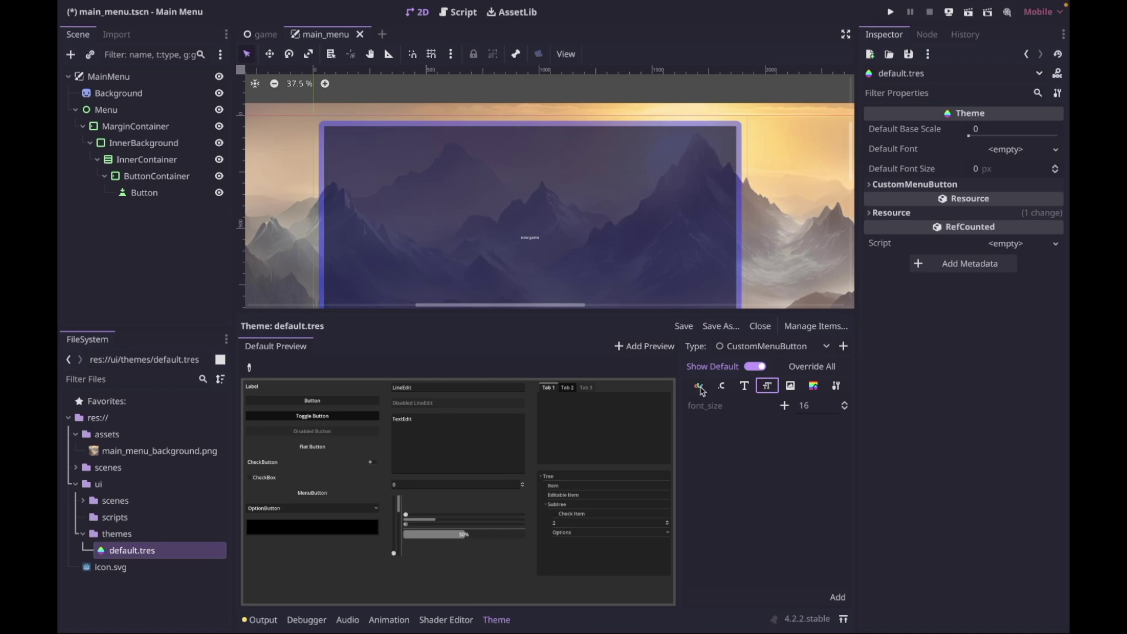
click(702, 387)
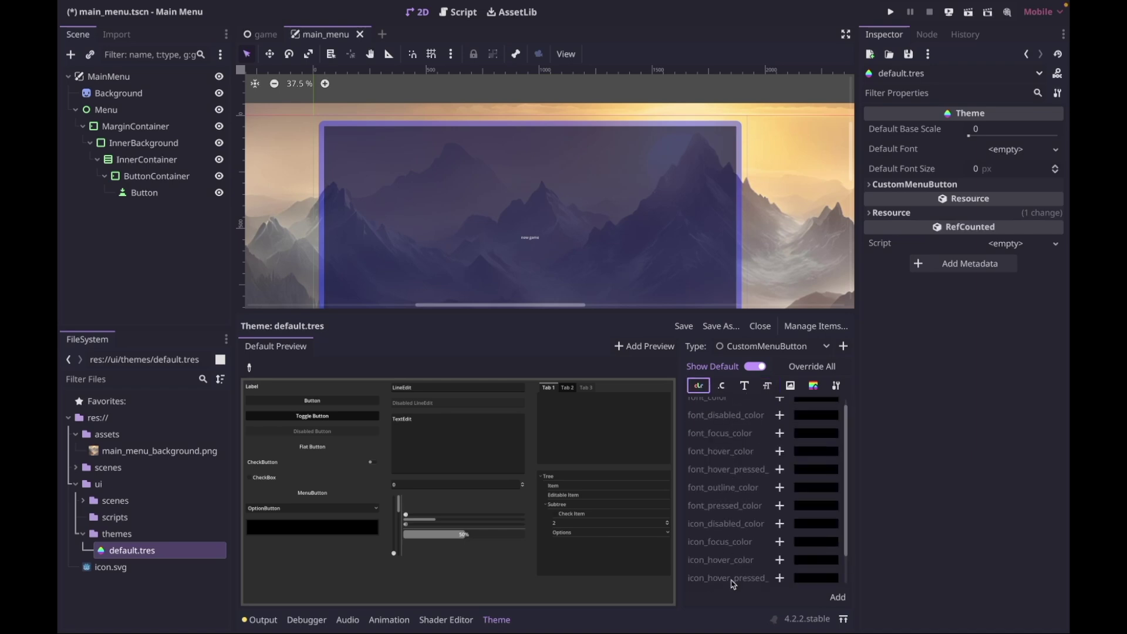
click(768, 387)
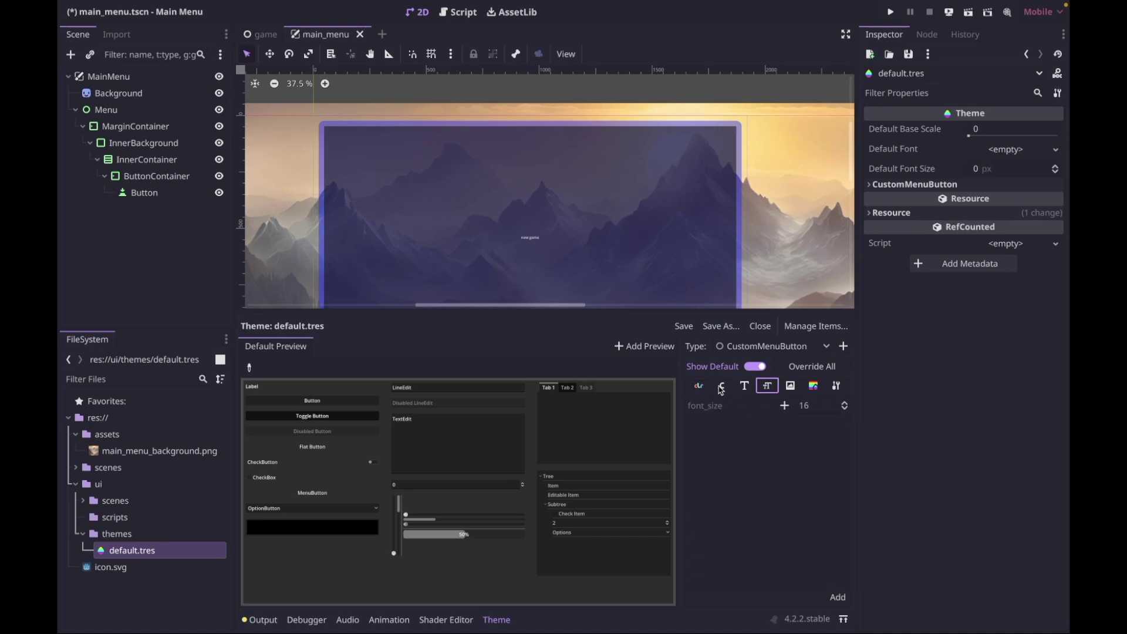
click(811, 387)
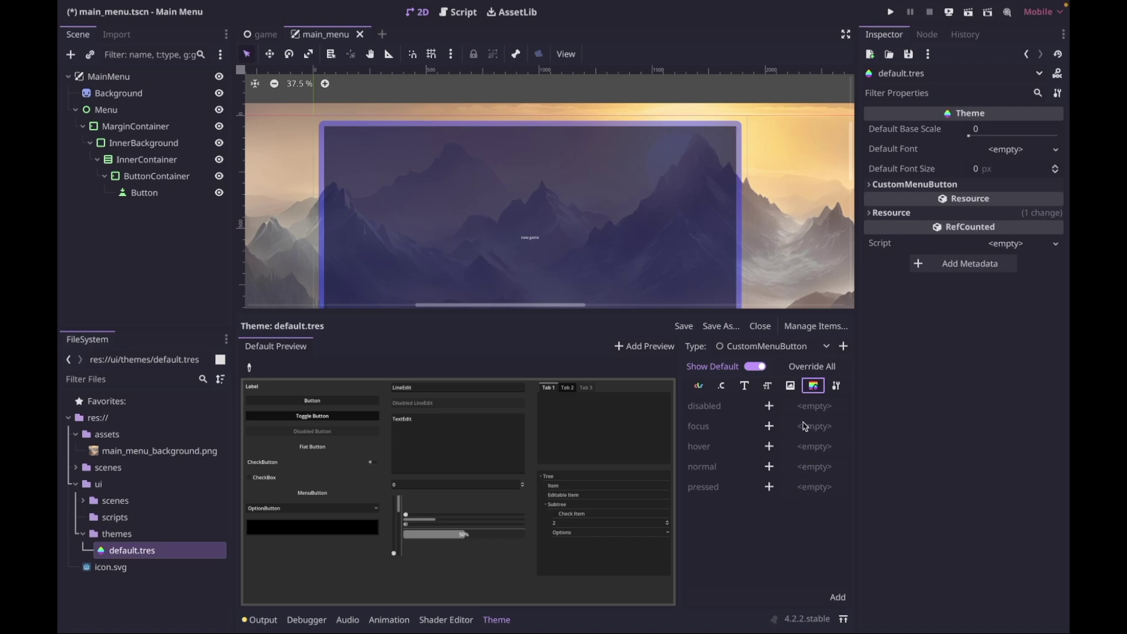
click(699, 386)
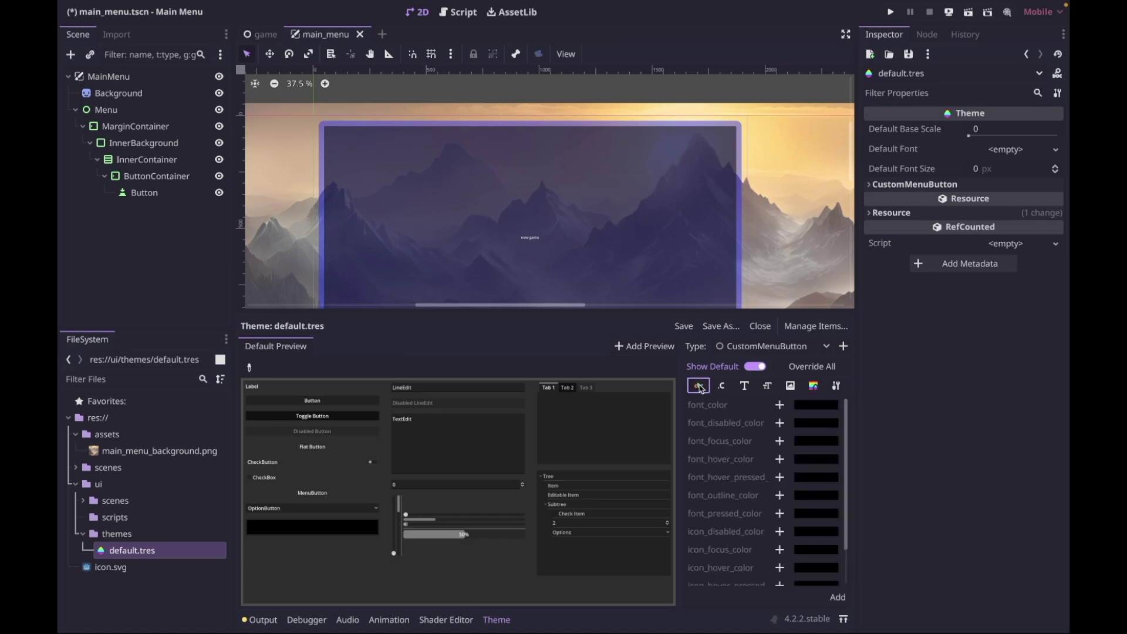
Override CustomMenuButton's font_color with white.
click(780, 405)
click(808, 411)
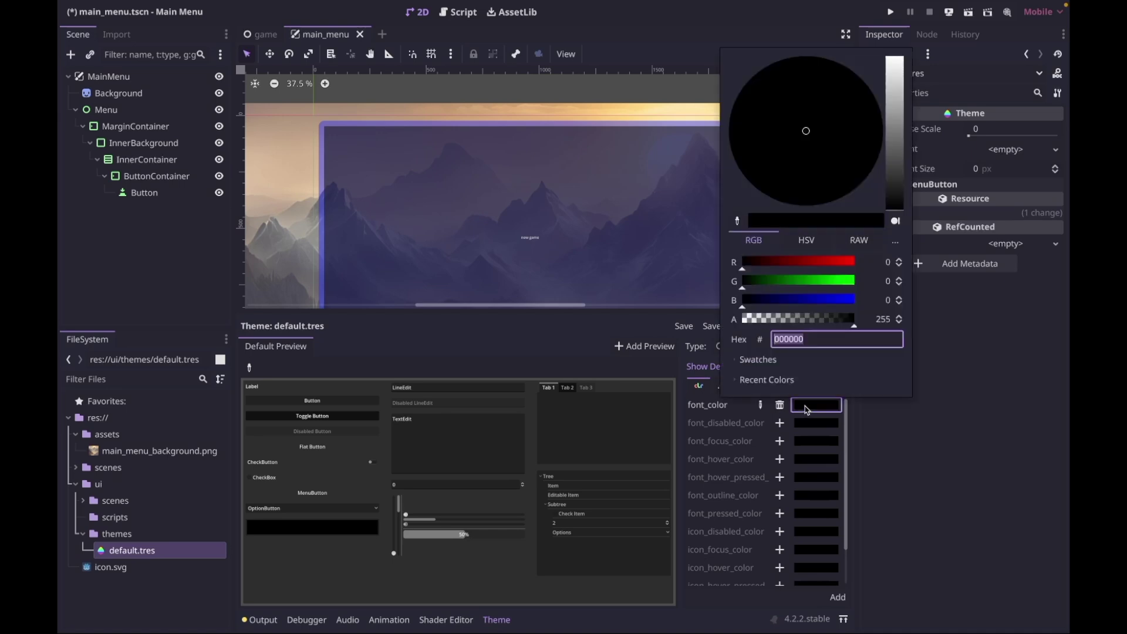
drag(828, 264, 878, 304)
click(845, 415)
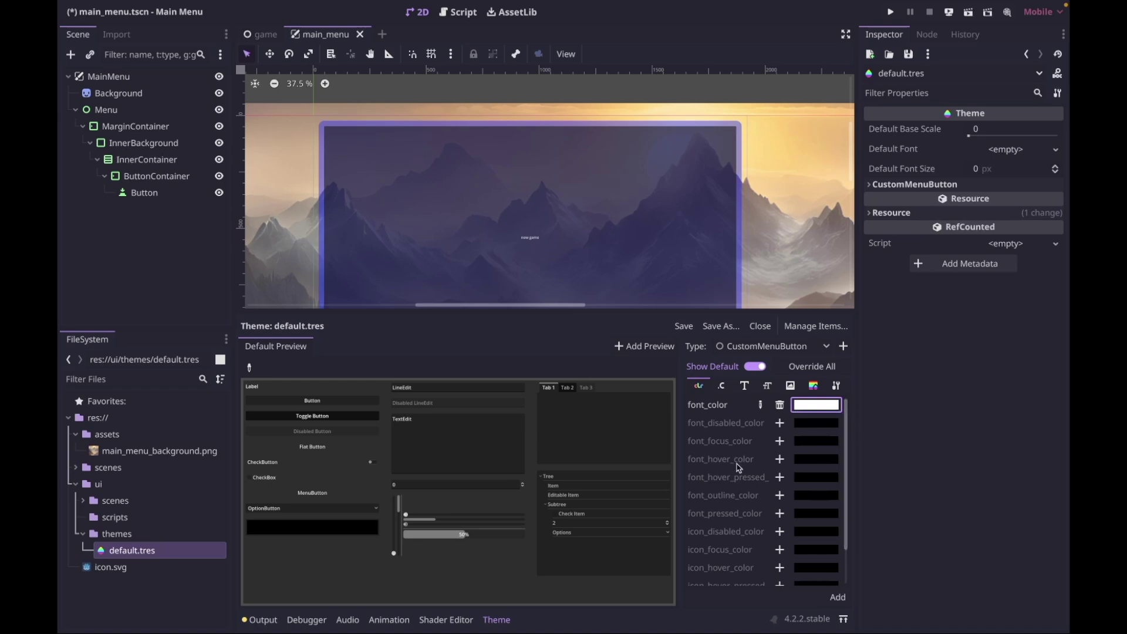
Override font_hover_color with the pasted orange hex value.
click(780, 459)
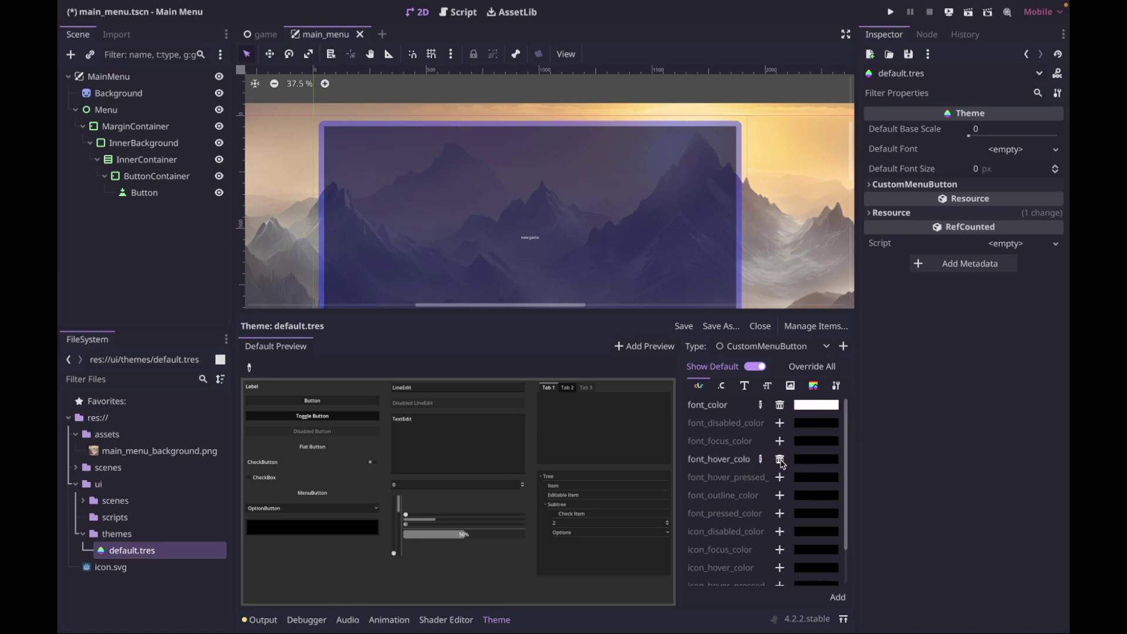
click(824, 461)
key(ctrl+v)
click(783, 480)
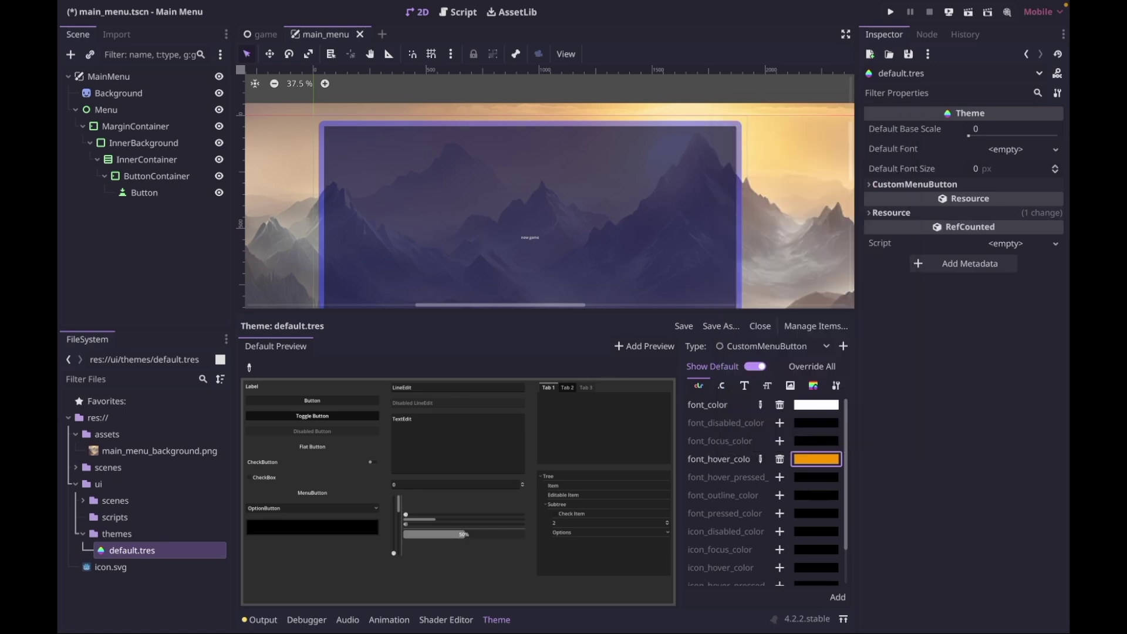
click(744, 385)
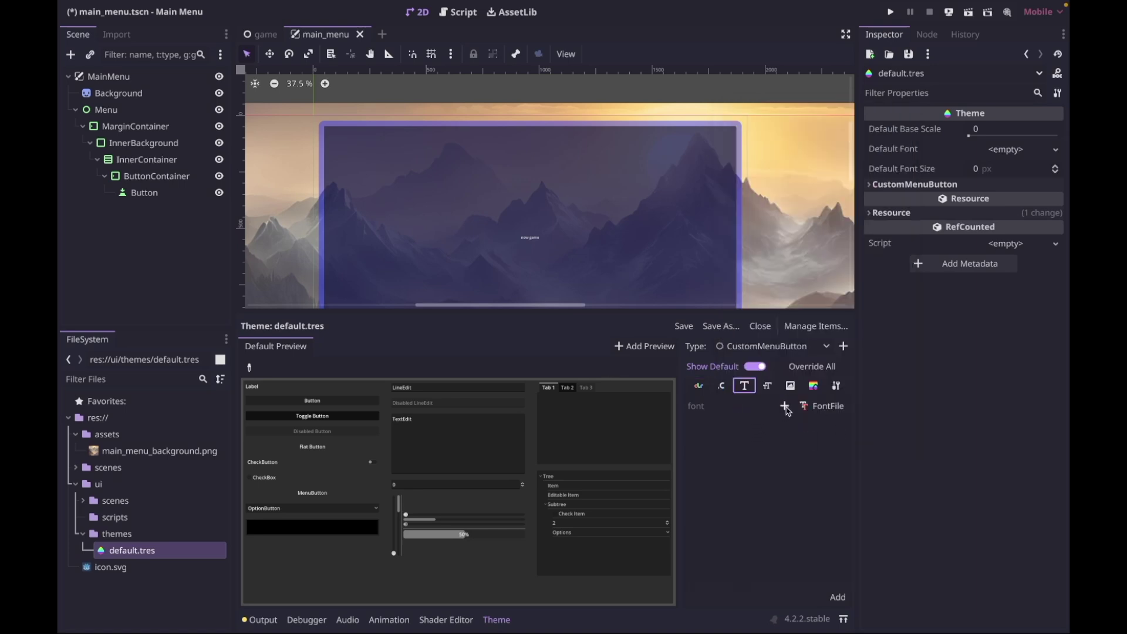
Override CustomMenuButton's font_size with a value of 32.
click(766, 386)
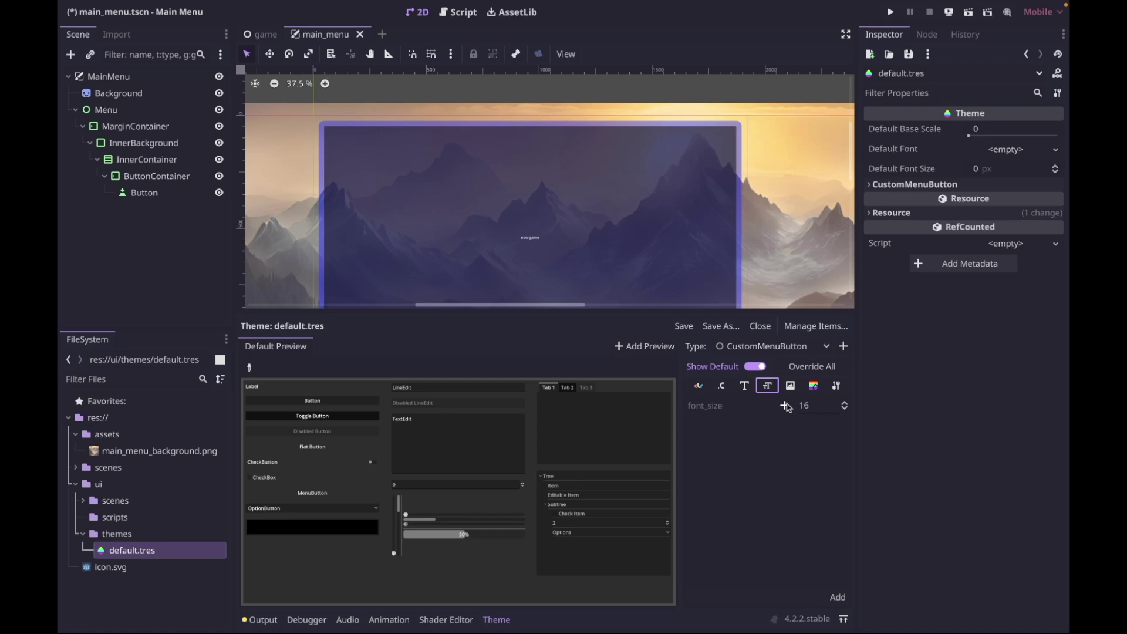
click(785, 406)
click(834, 406)
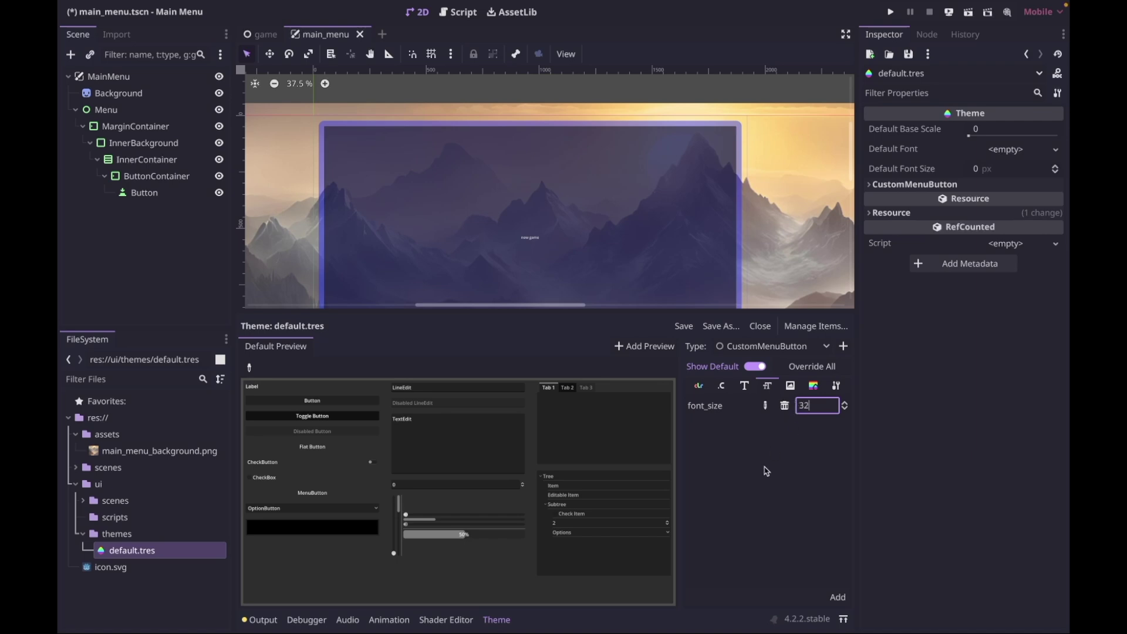
click(814, 386)
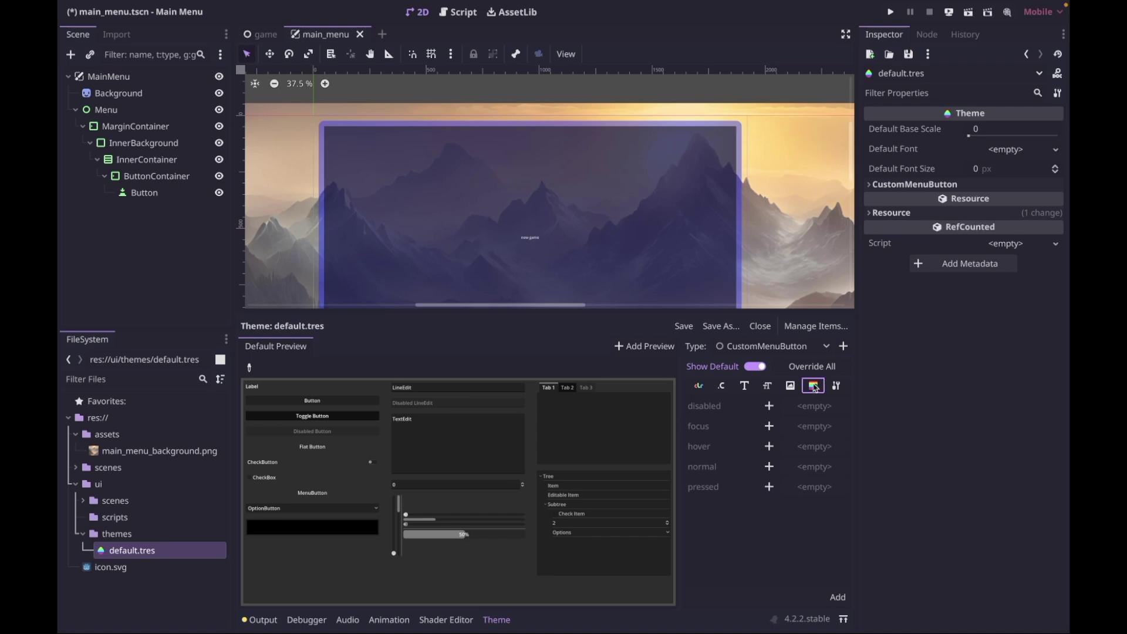
Add focus, hover and normal style override slots to CustomMenuButton.
click(769, 426)
click(769, 446)
click(769, 466)
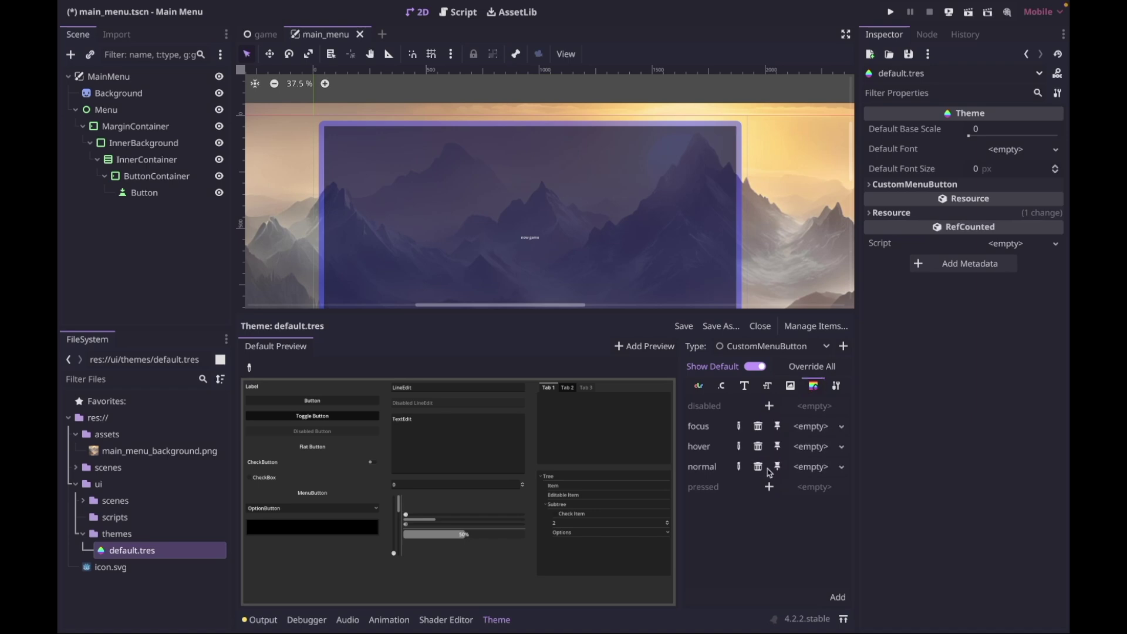
Give the normal style a new StyleBoxFlat with background alpha dragged to 0.
click(815, 467)
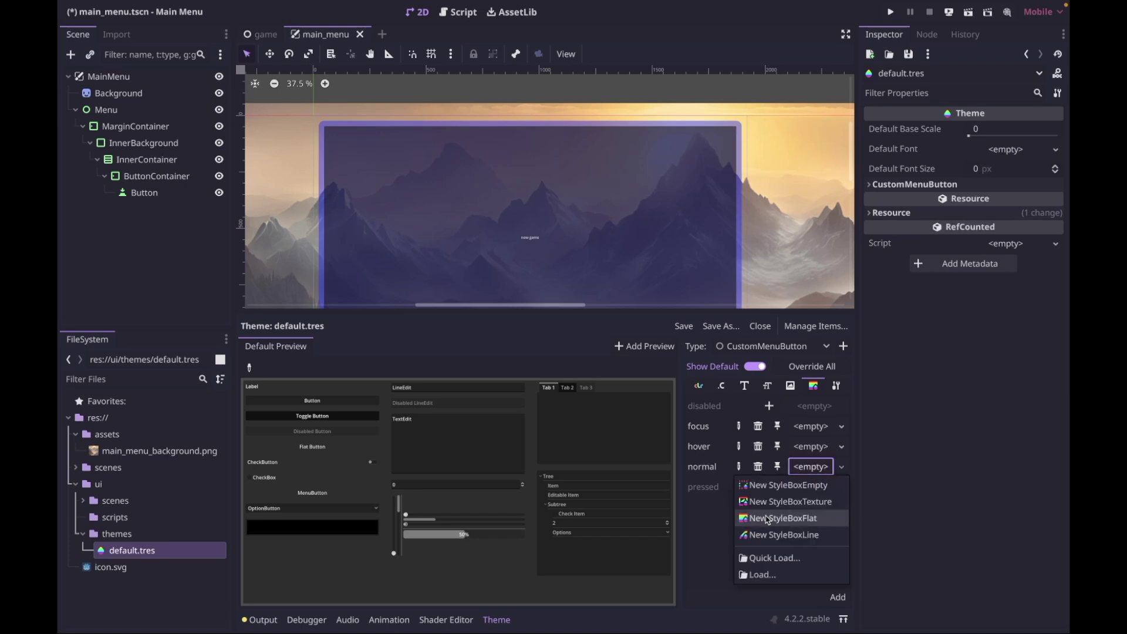
click(794, 519)
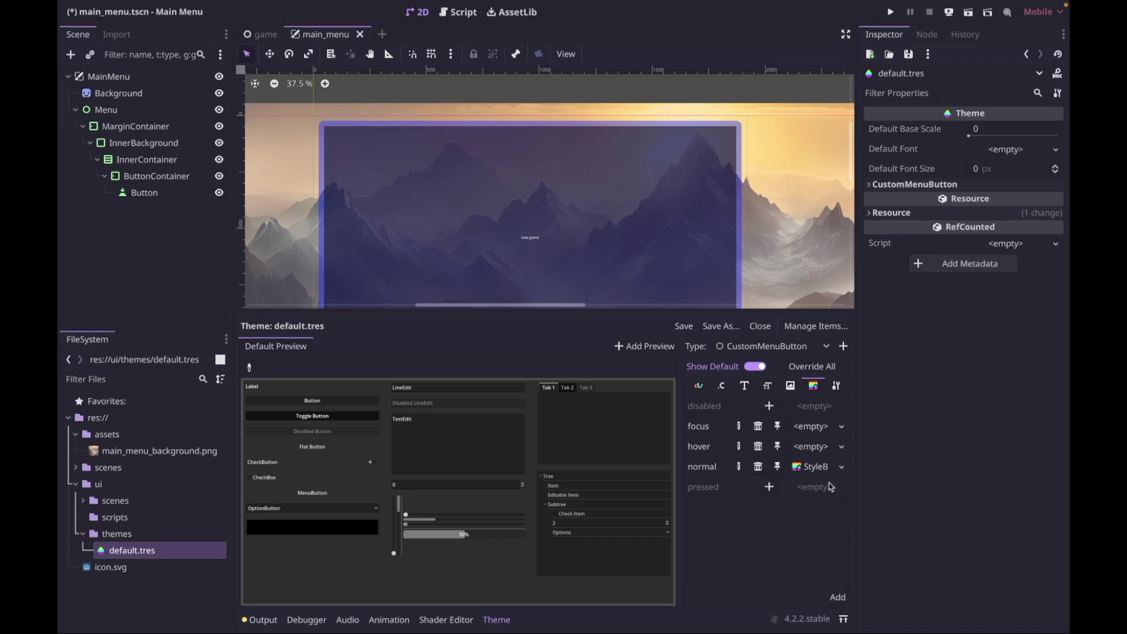
click(816, 470)
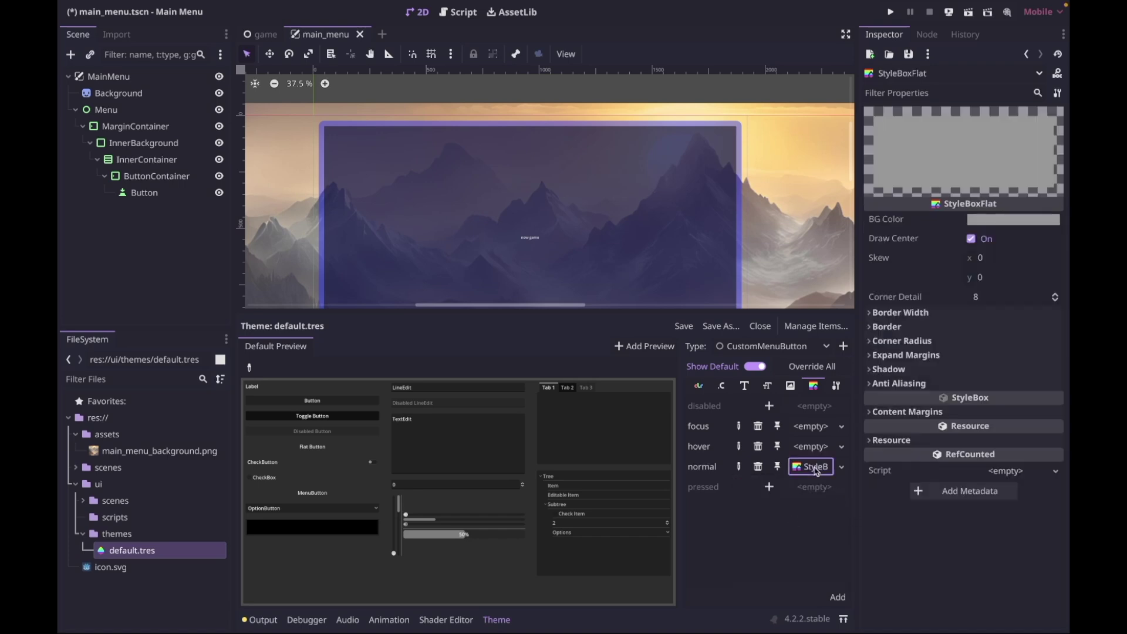
click(993, 220)
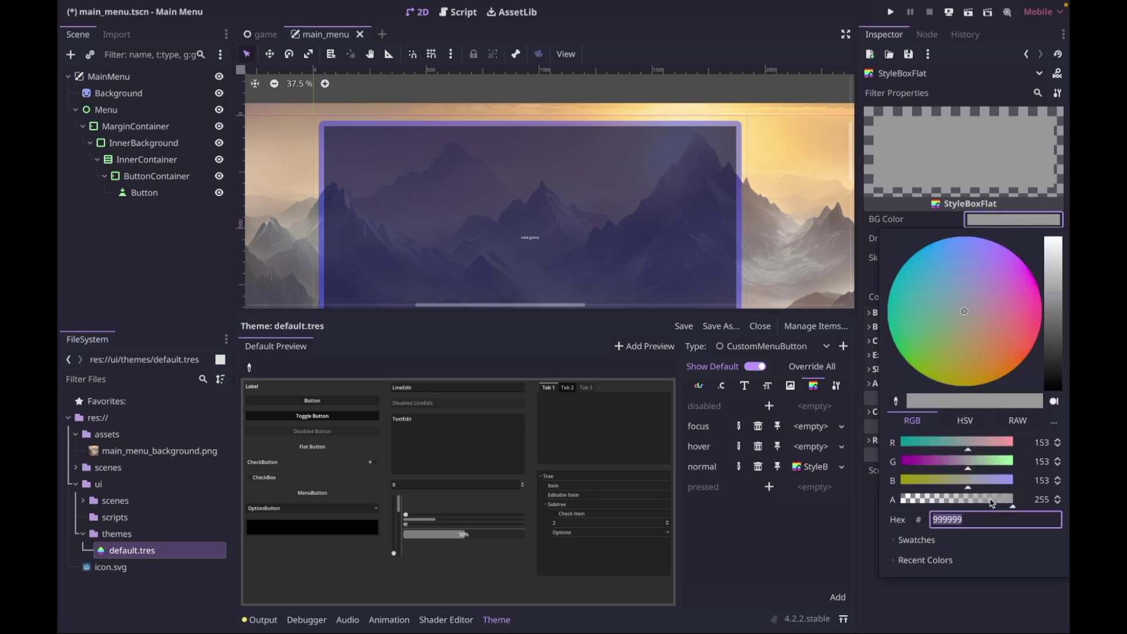
drag(991, 503, 892, 497)
click(851, 478)
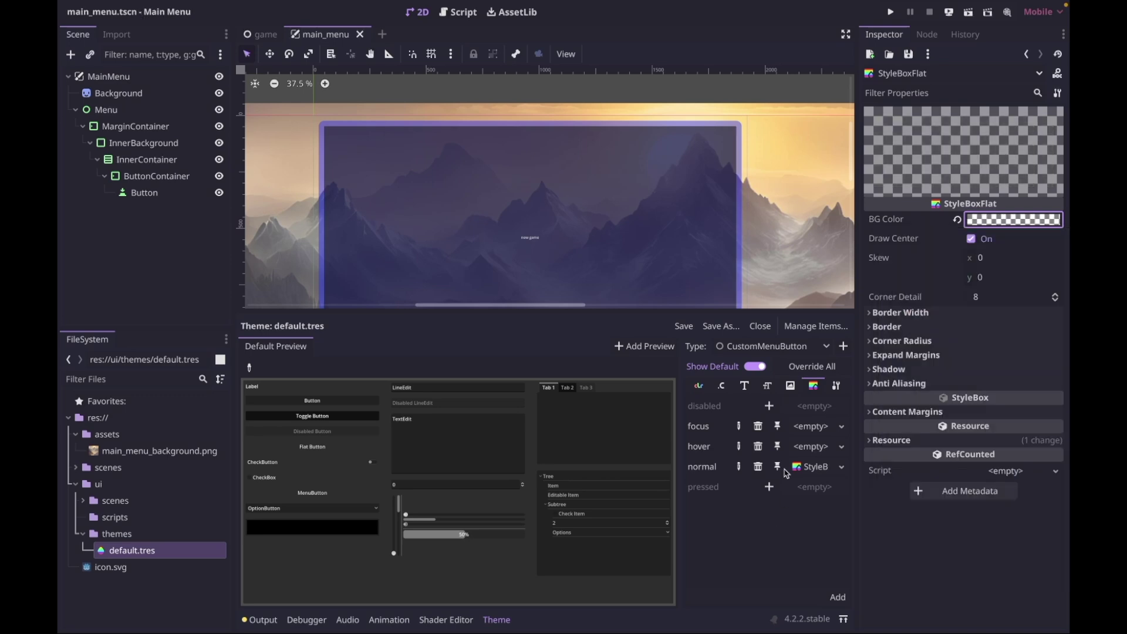
click(815, 447)
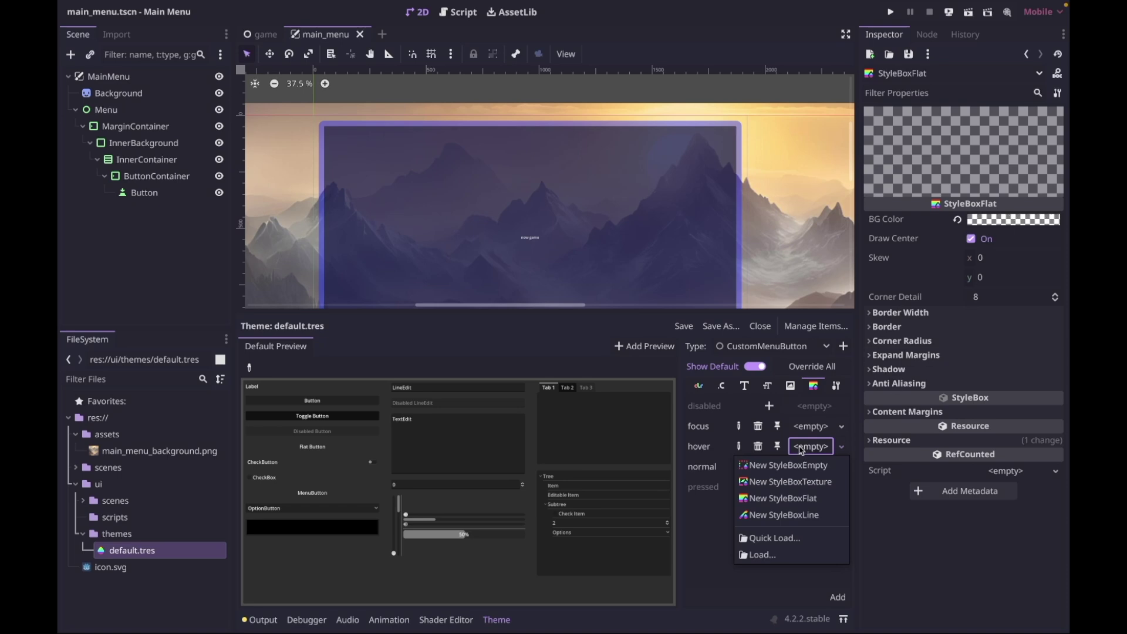
Make the hover style a new StyleBoxFlat with a fully transparent background.
click(769, 499)
click(815, 447)
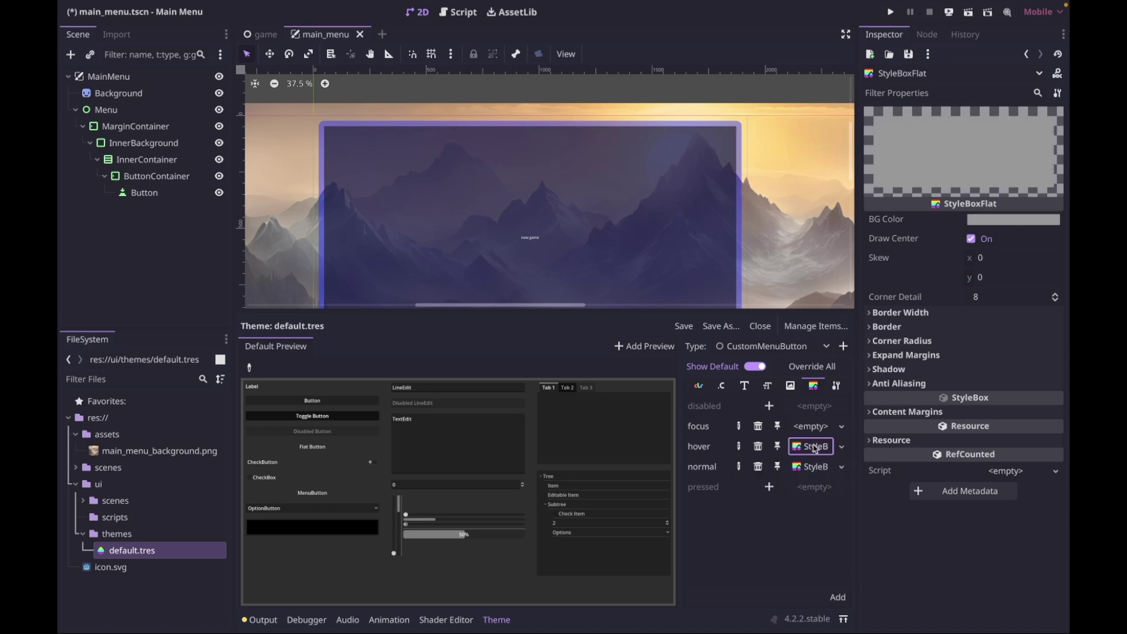
click(1032, 220)
drag(990, 502, 878, 503)
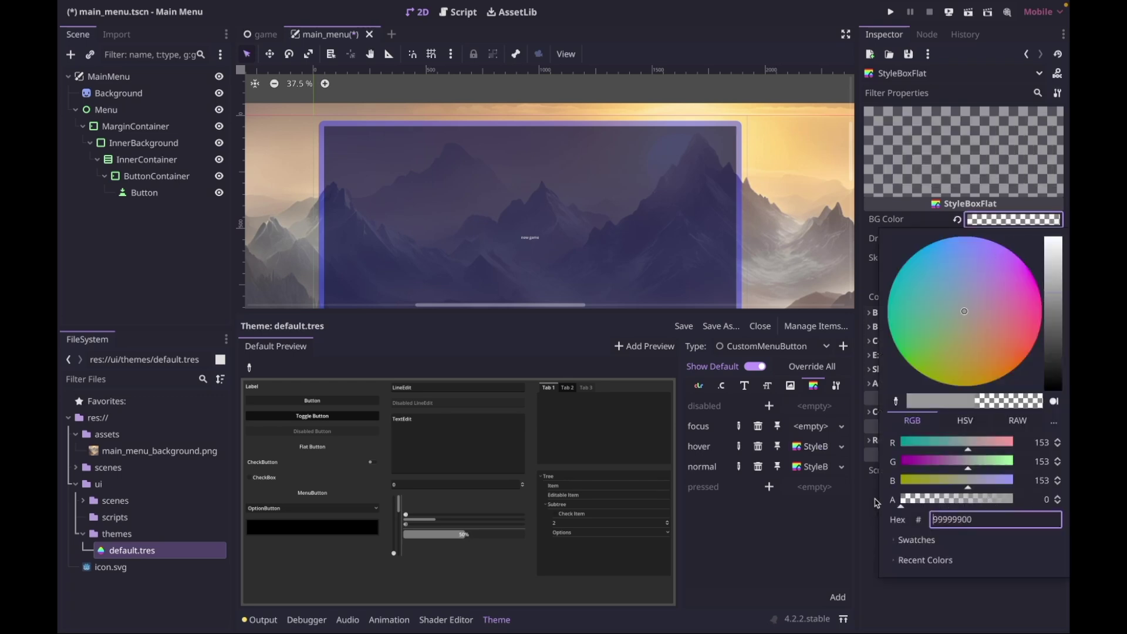
click(904, 608)
Make the focus style a new StyleBoxFlat with a transparent background.
click(808, 427)
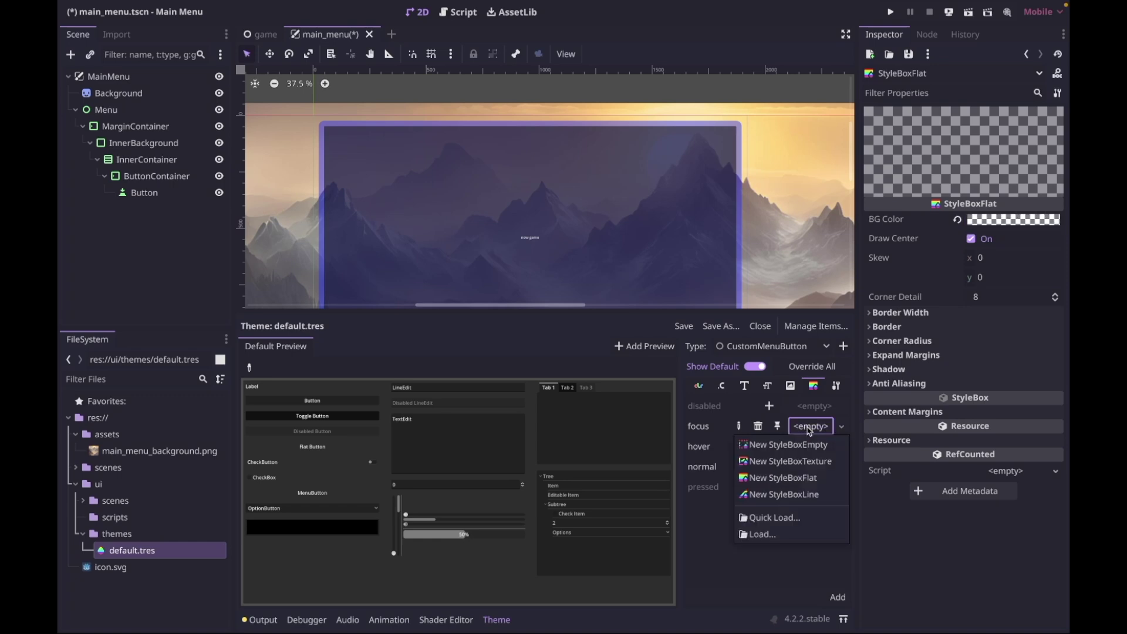
click(783, 477)
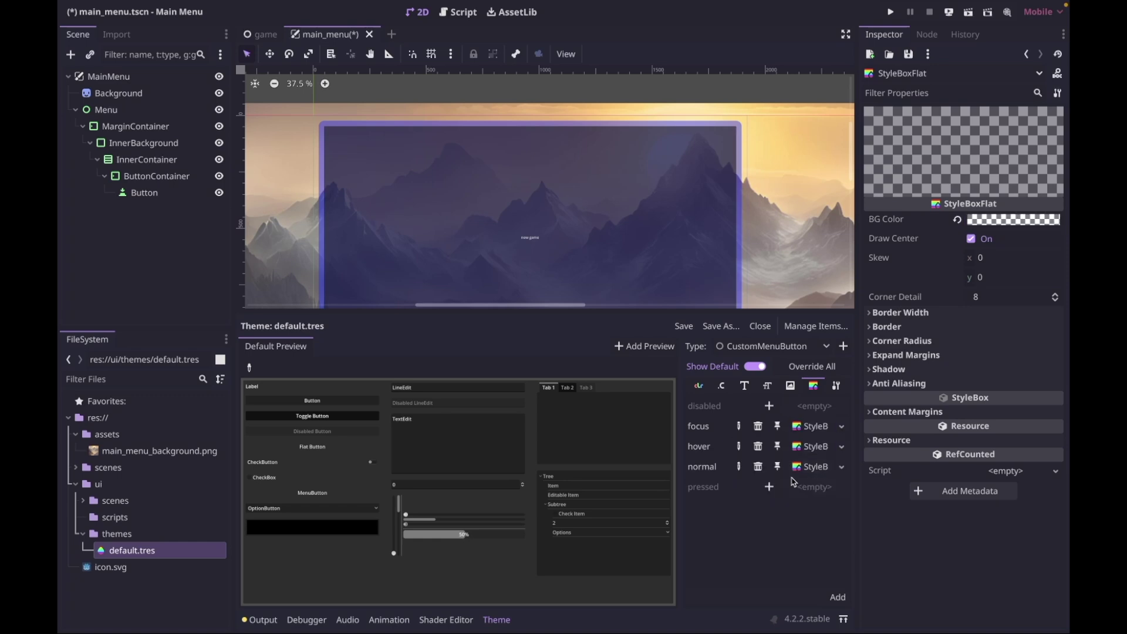
click(812, 427)
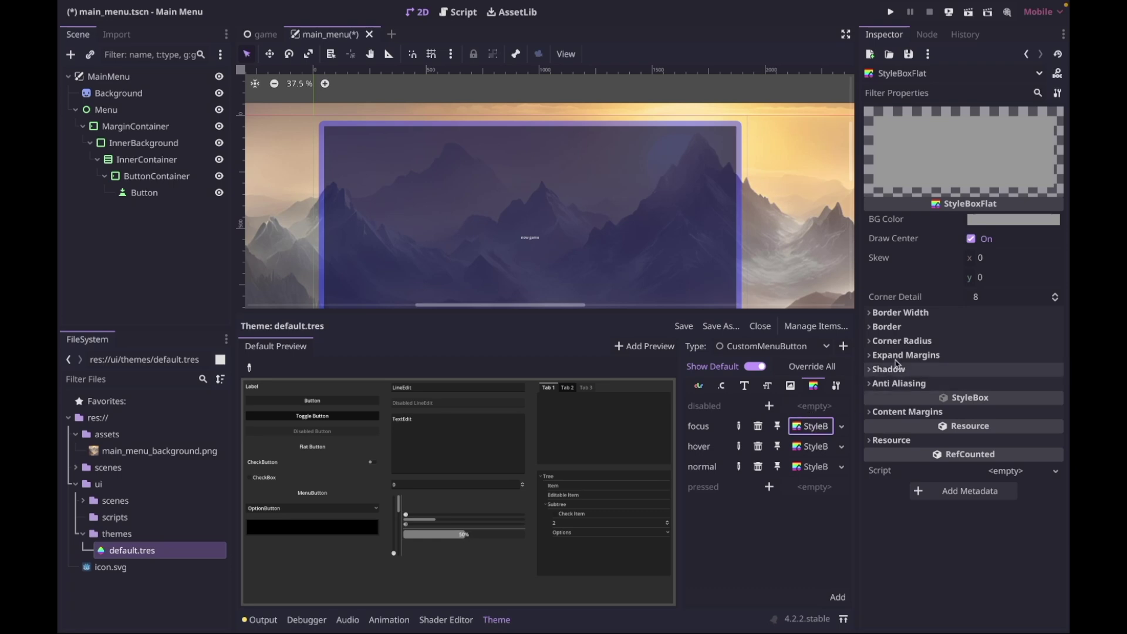
click(1034, 223)
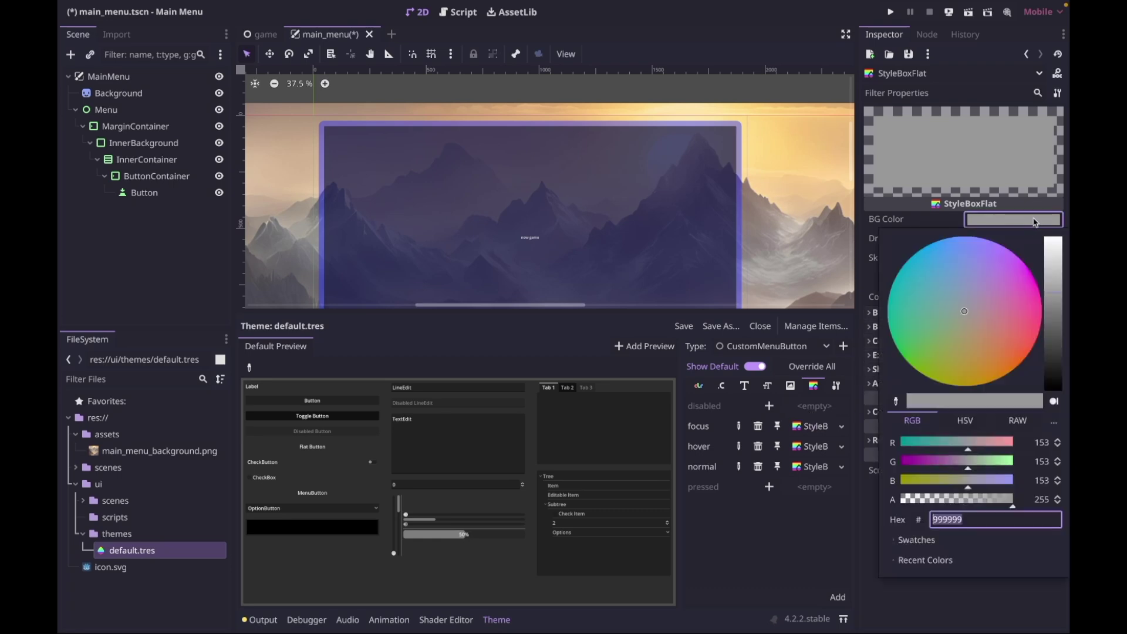
drag(977, 499, 891, 503)
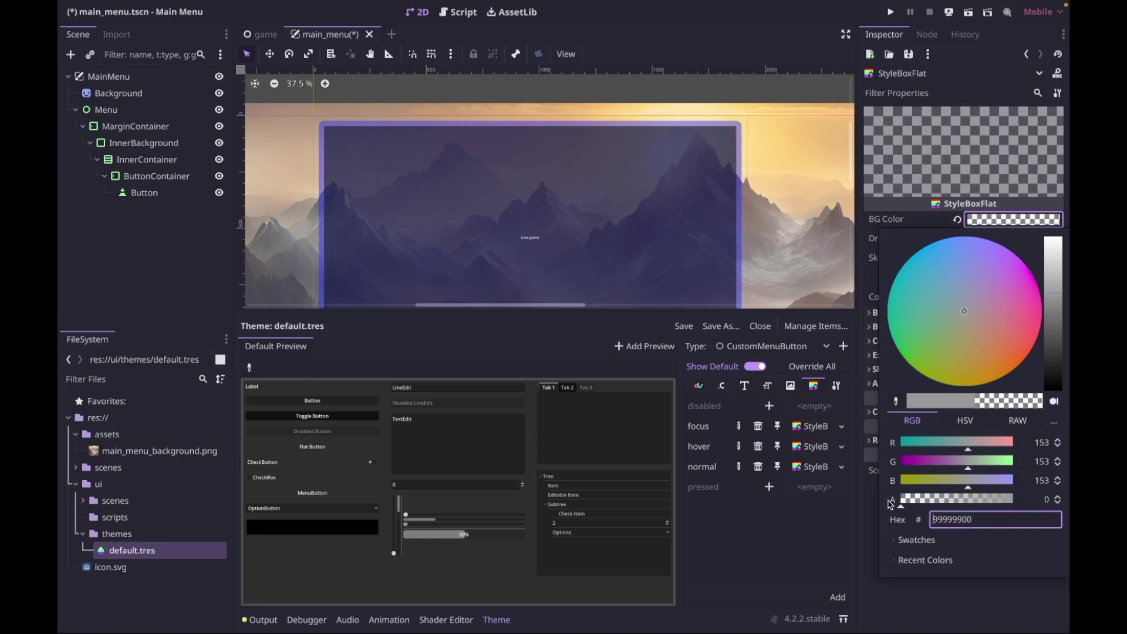
click(830, 528)
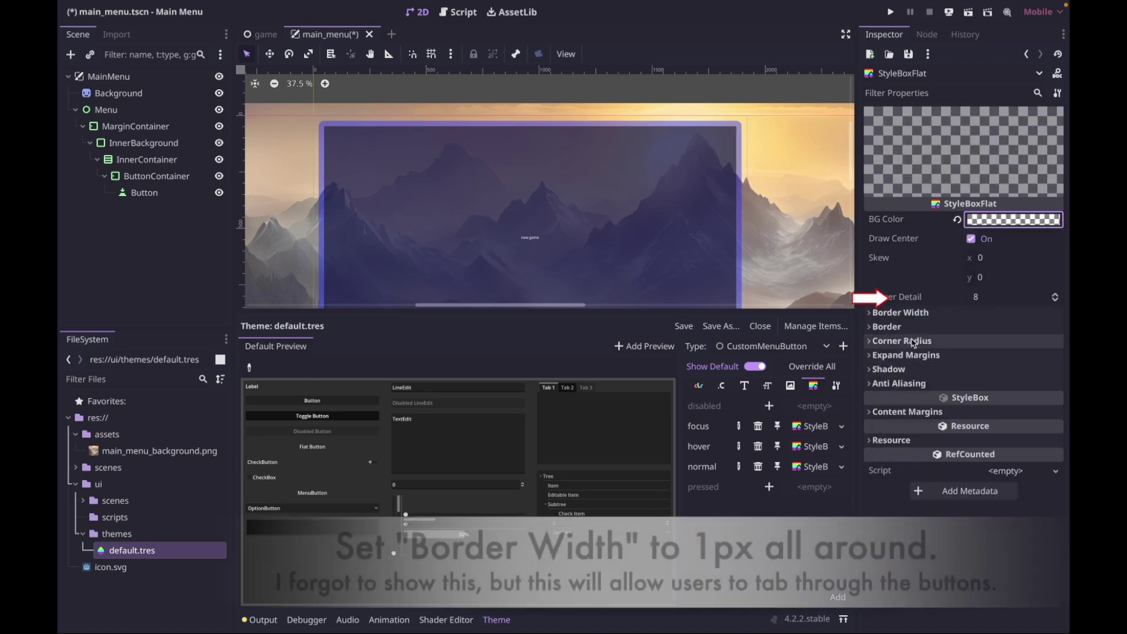
Set the focus box's corner radius values to 8 px.
click(912, 343)
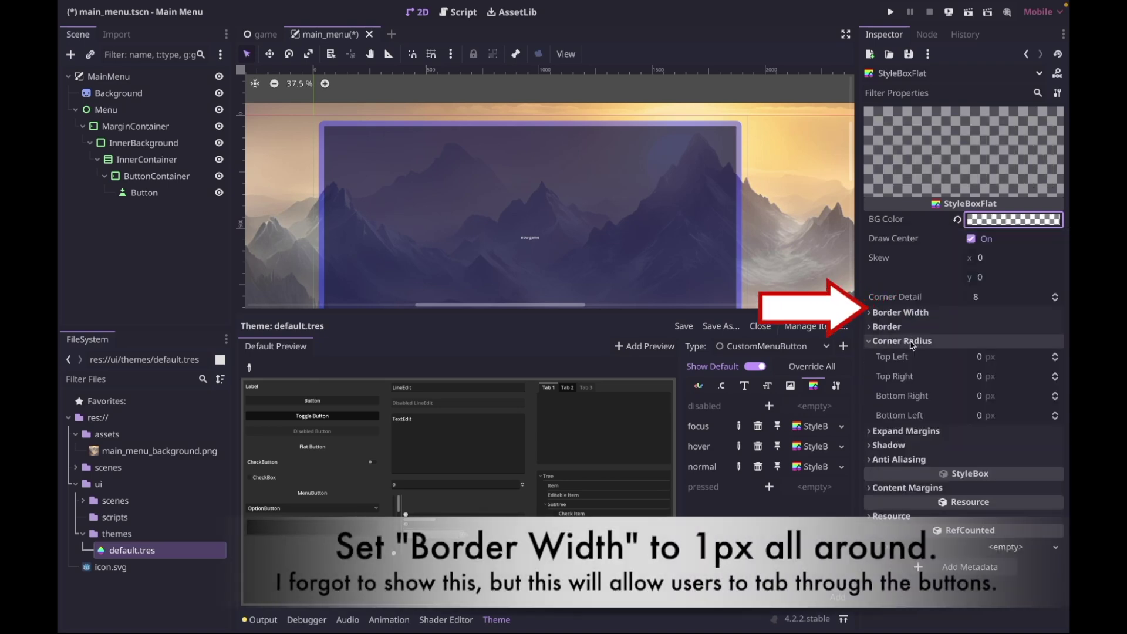
click(982, 356)
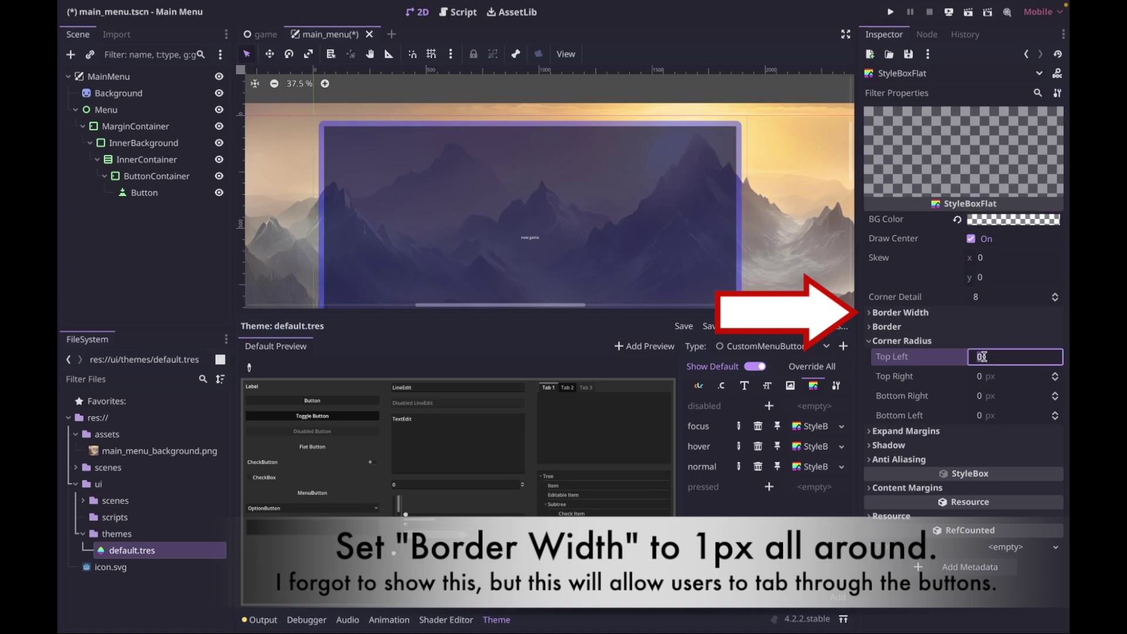
text(8)
key(Tab)
text(8)
key(Tab)
text(8)
key(Tab)
text(8)
key(Tab)
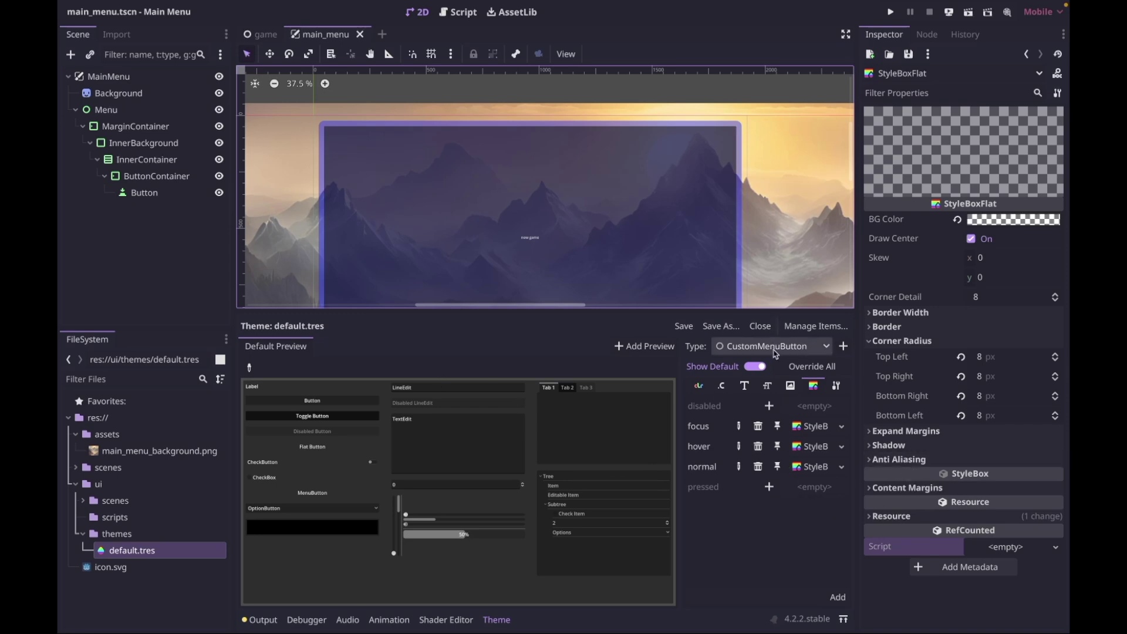
click(156, 197)
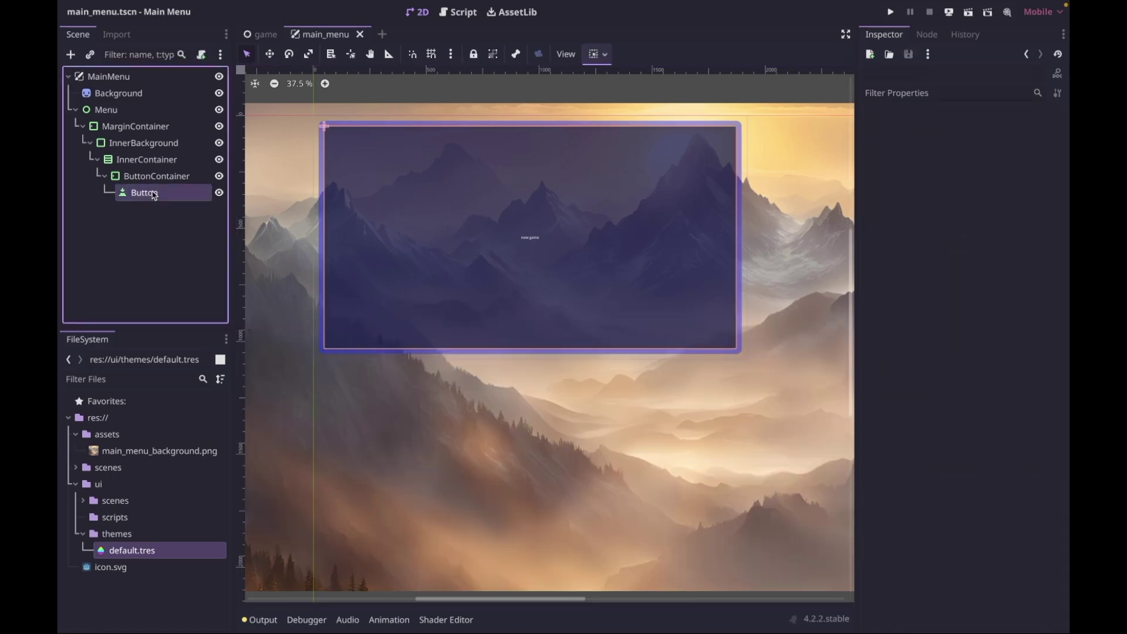
Set the Button's Theme Type Variation to CustomMenuButton, then collapse ButtonContainer.
click(153, 195)
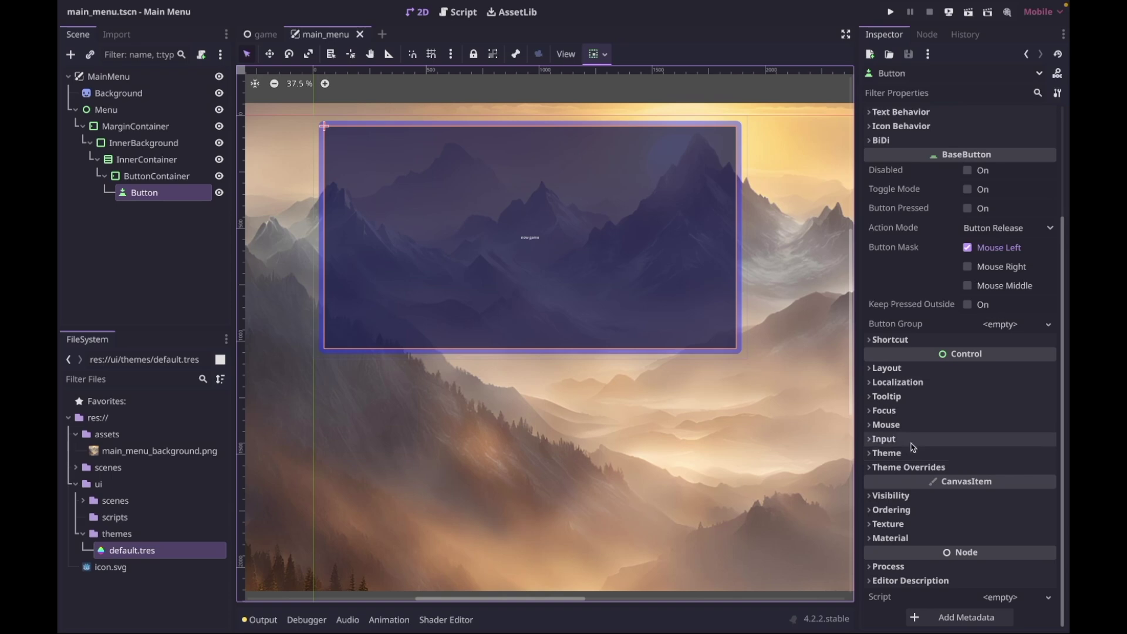
click(927, 452)
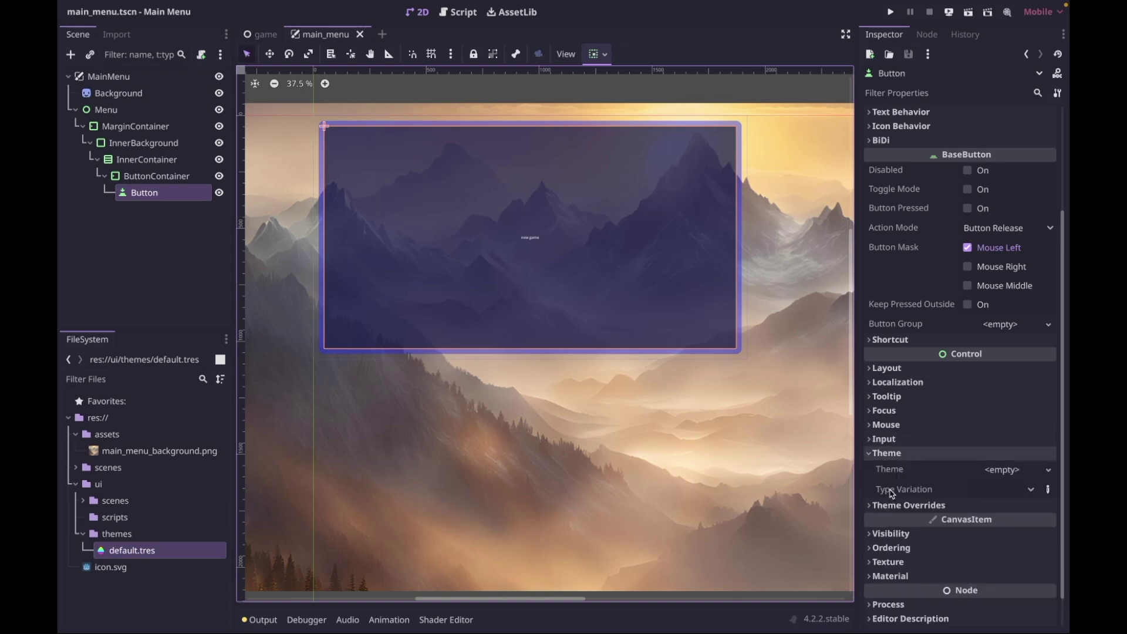
click(1030, 490)
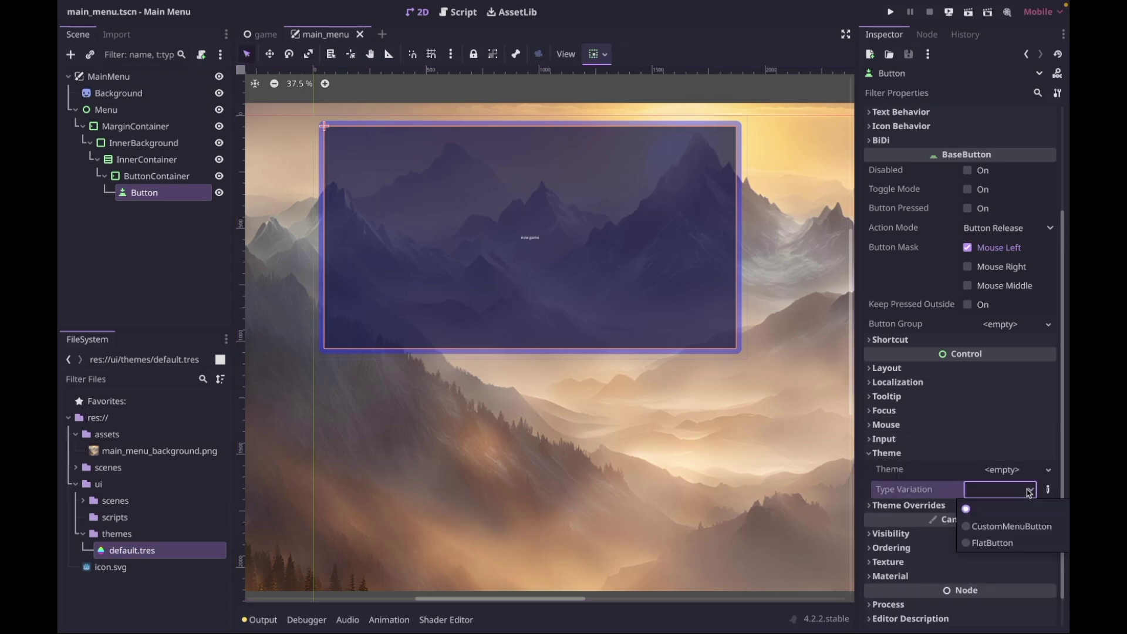
click(1016, 528)
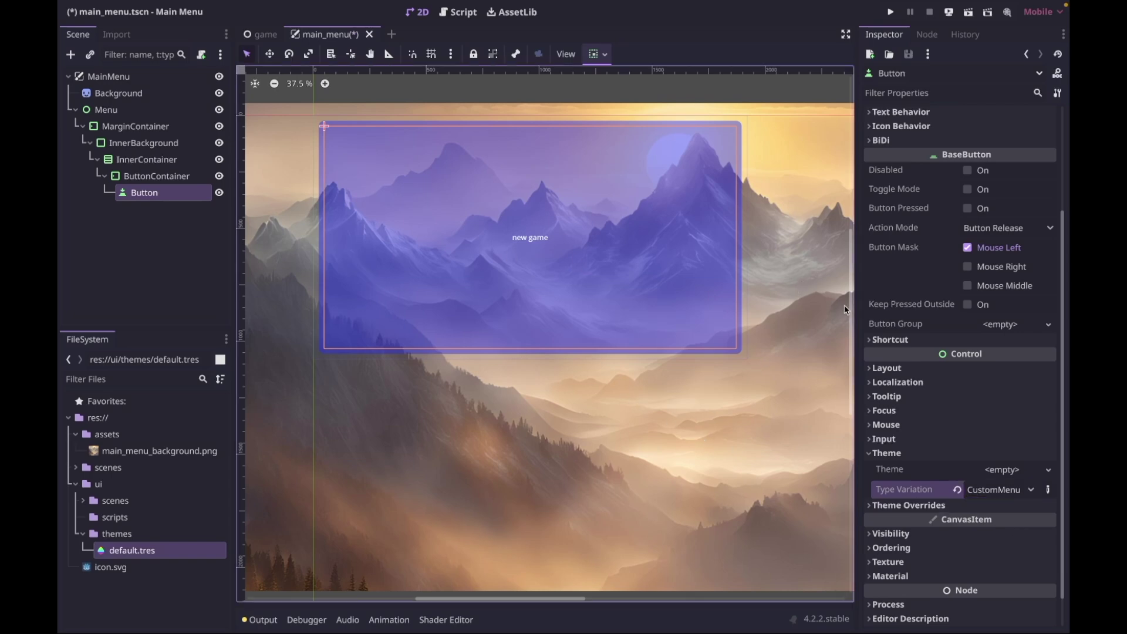
click(108, 181)
click(106, 177)
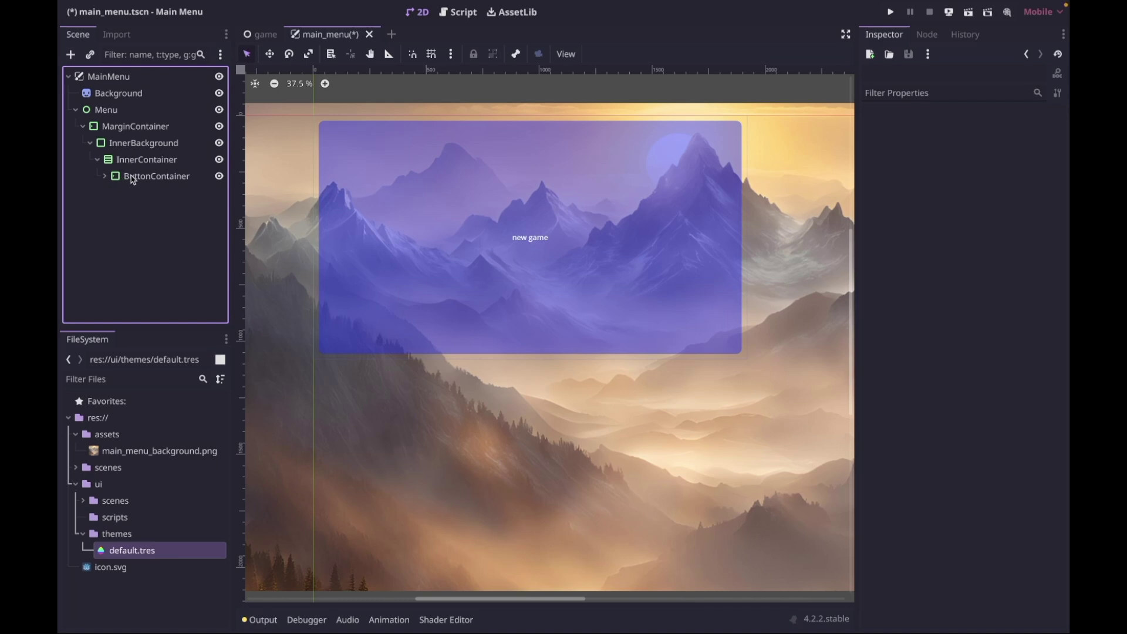
Duplicate ButtonContainer and label the copies' buttons settings, about and quit.
click(156, 181)
key(ctrl+d)
key(ctrl+d)
key(ctrl+d)
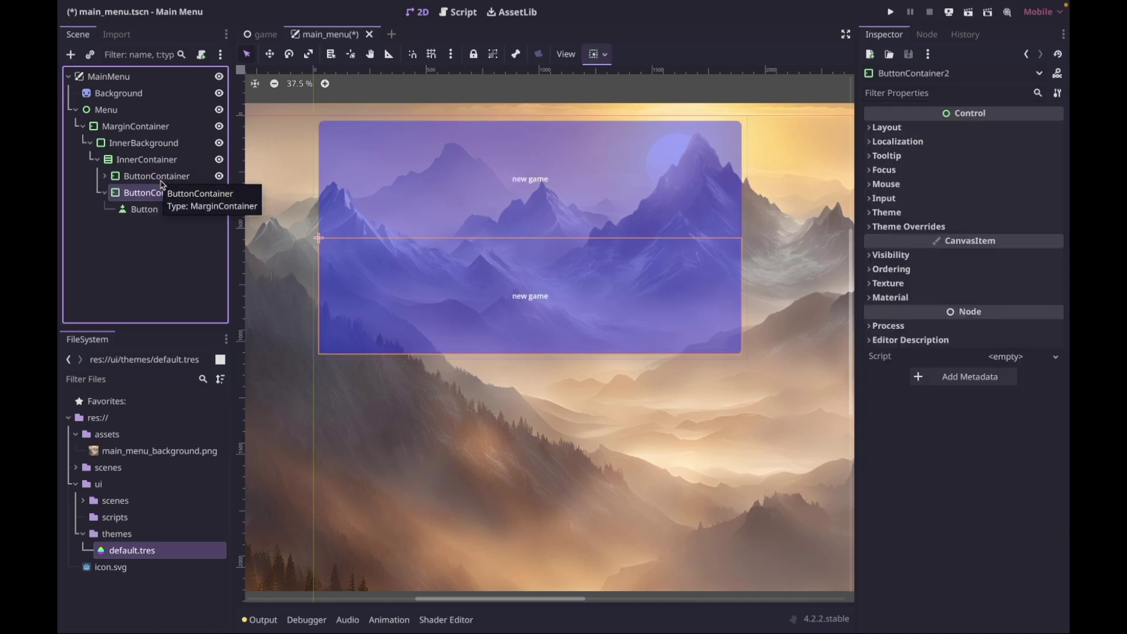
click(151, 209)
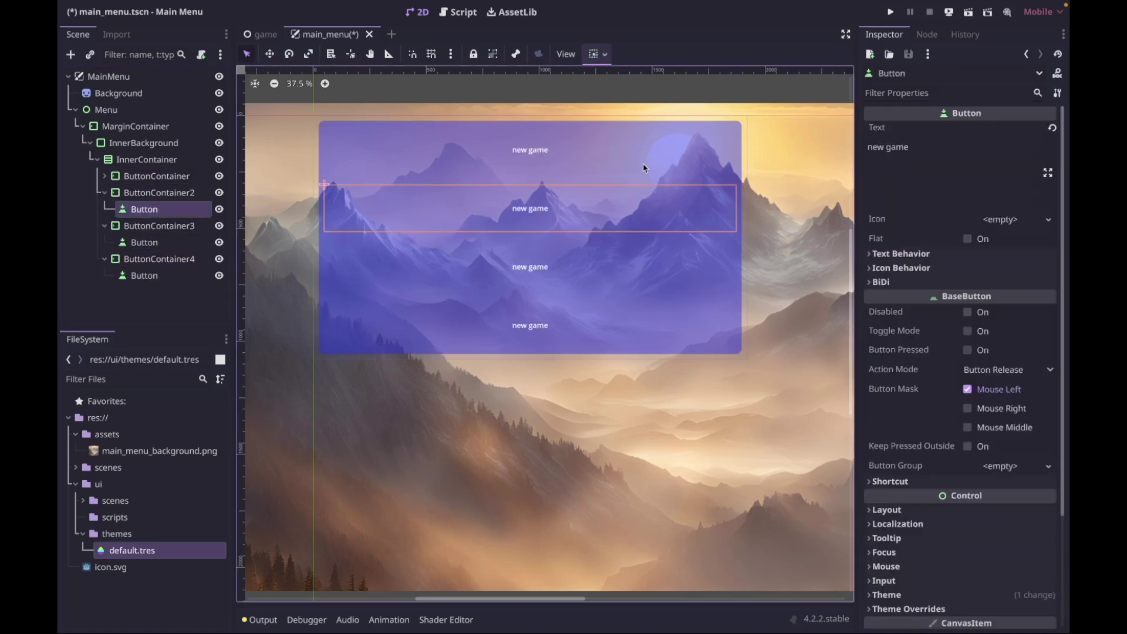
click(938, 149)
text(settings)
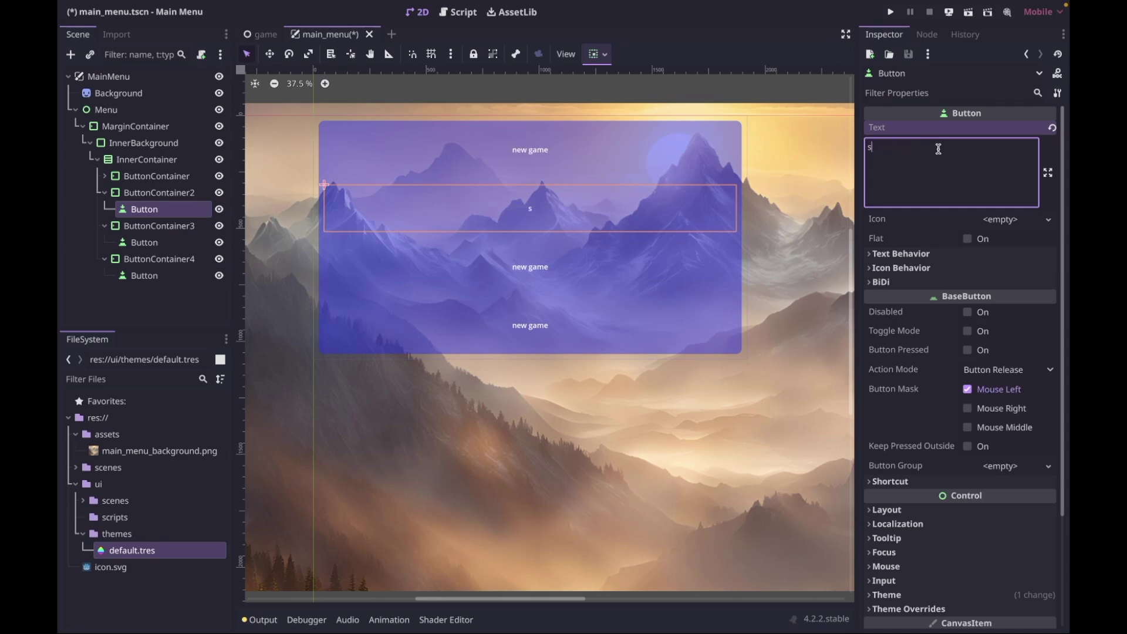
click(878, 148)
text(about)
click(919, 166)
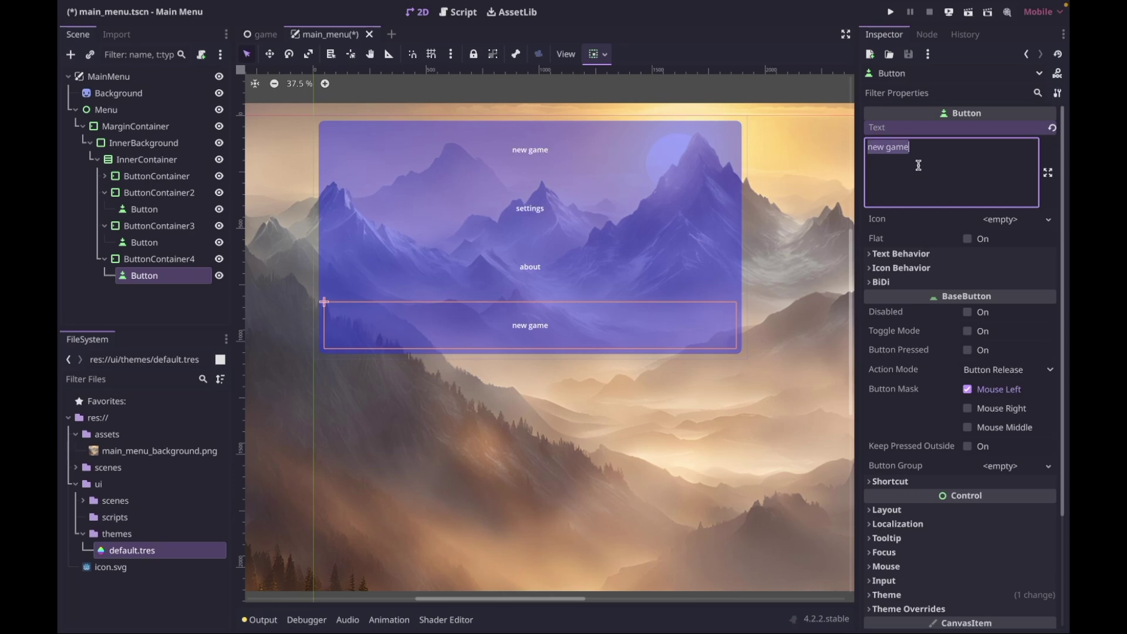
text(quit)
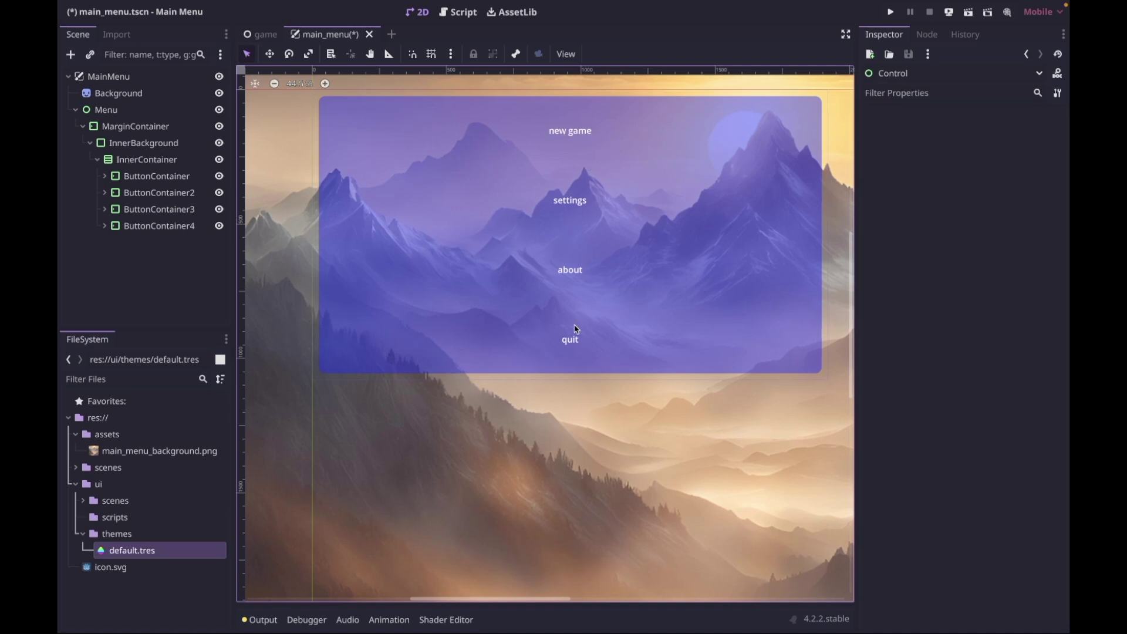
Add a vertically expanding Control spacer to InnerContainer between ButtonContainer3 and ButtonContainer4.
click(172, 176)
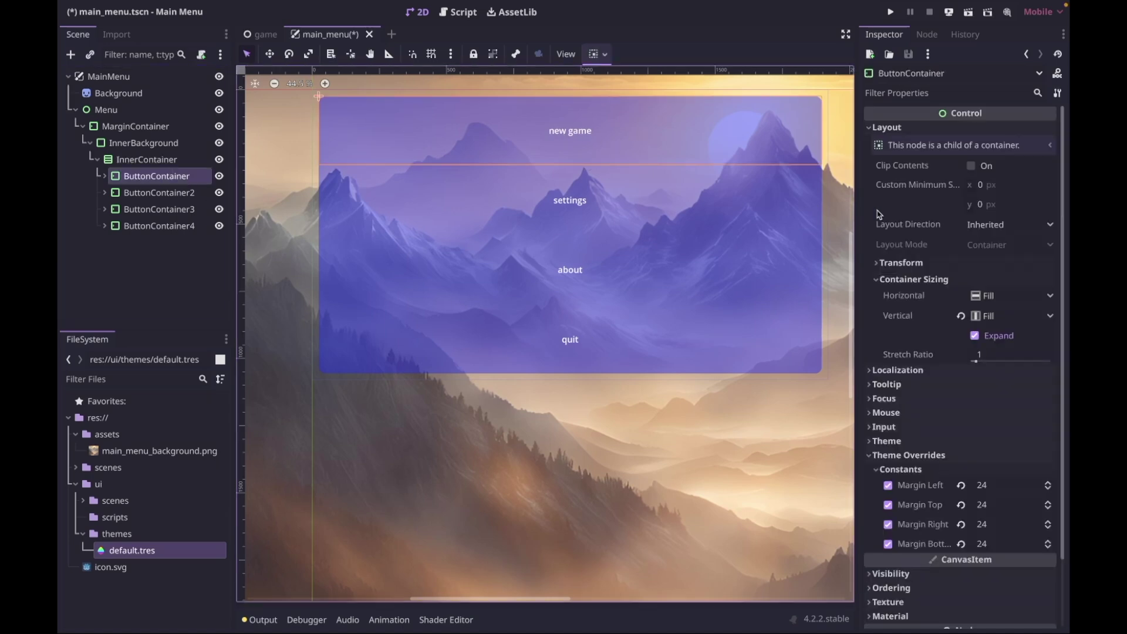
click(992, 334)
click(138, 161)
key(ctrl+a)
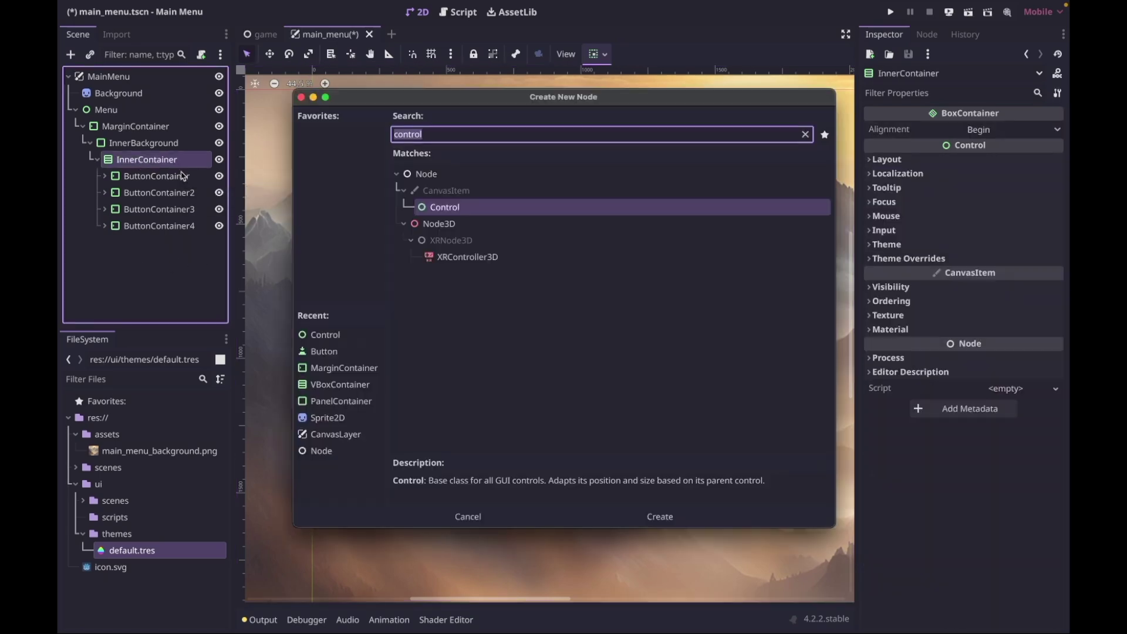
double_click(492, 213)
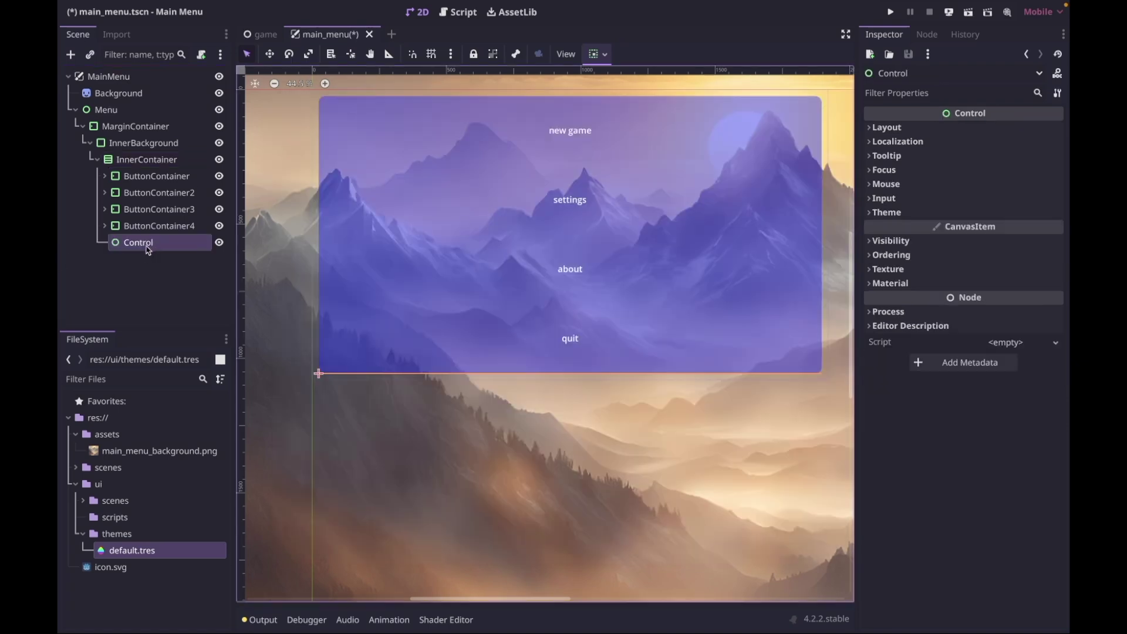
click(869, 129)
click(897, 280)
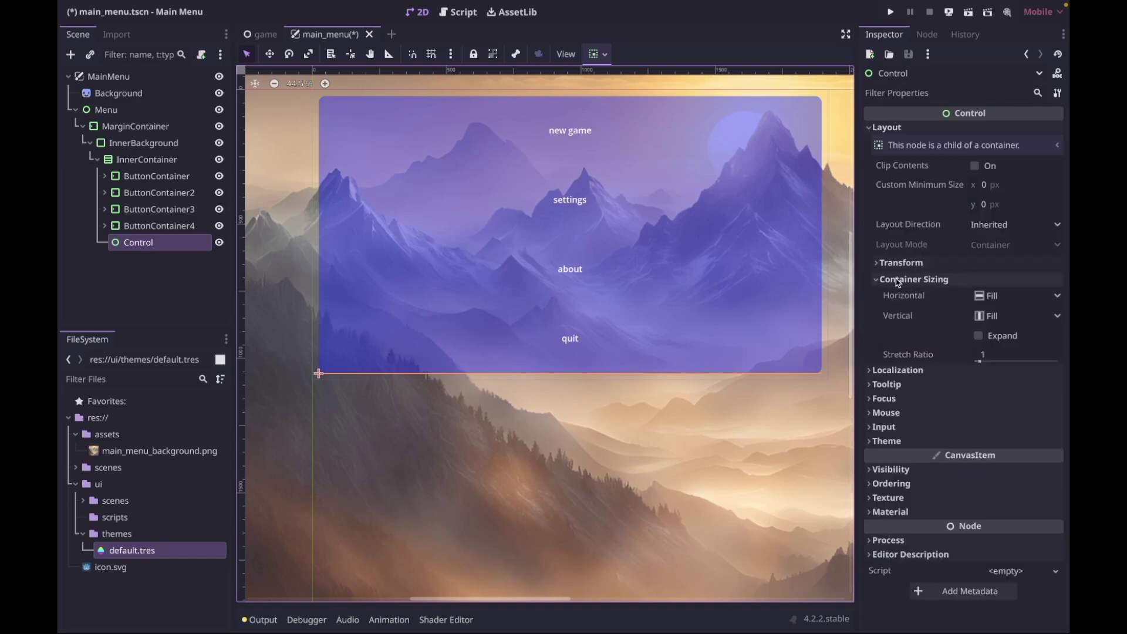
click(979, 336)
drag(147, 246, 151, 220)
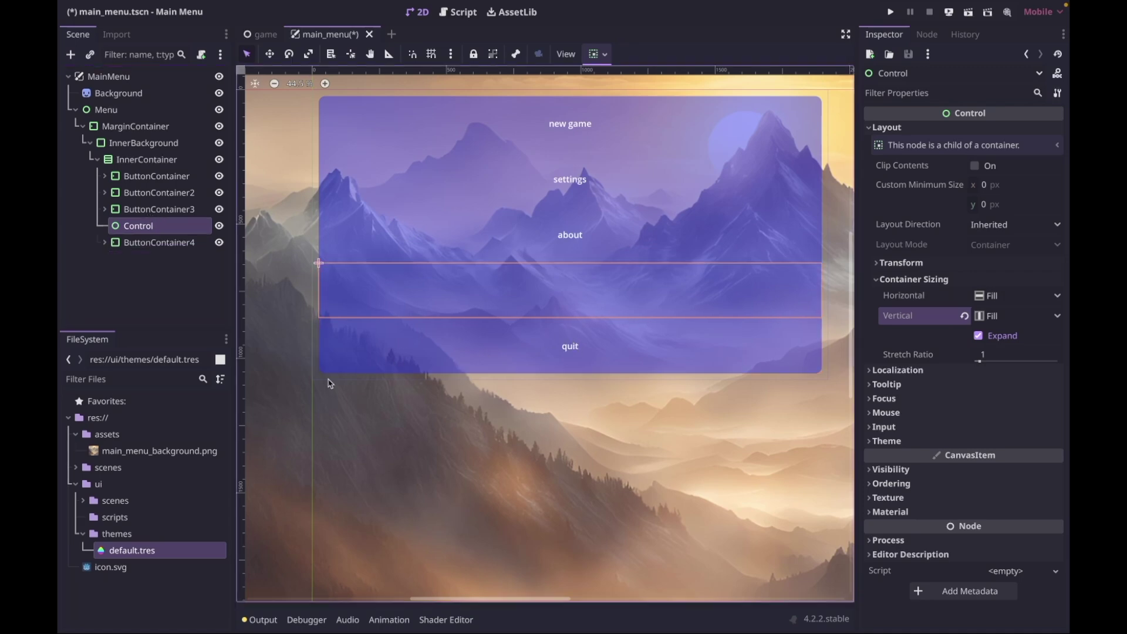
click(165, 303)
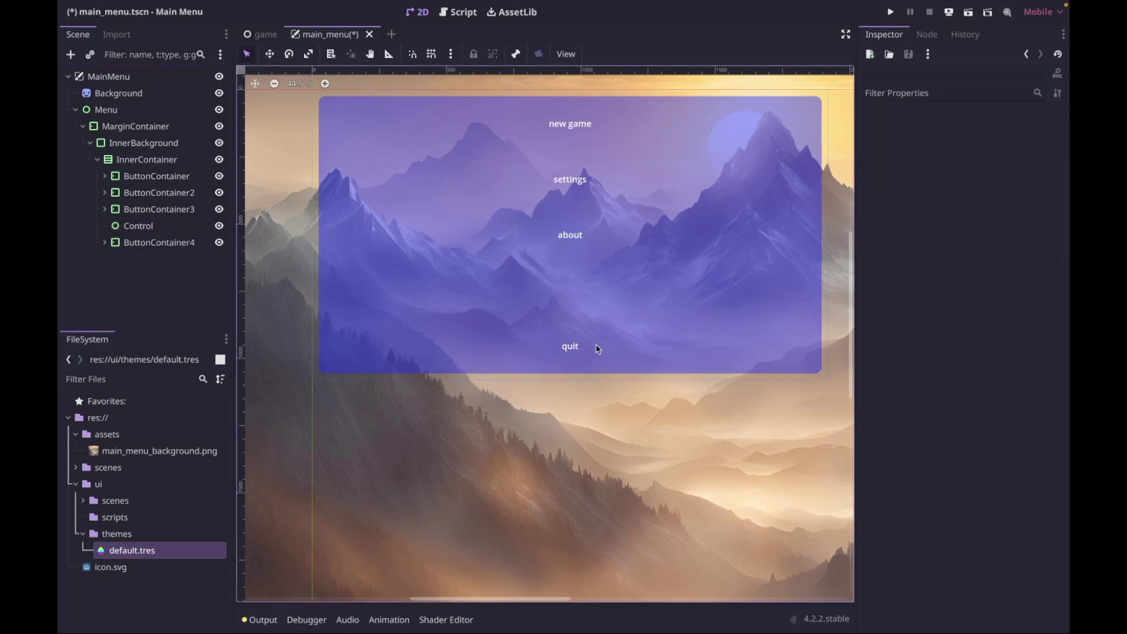
Copy the spacer to the top and bottom of InnerContainer and save the scene.
click(174, 229)
key(ctrl+d)
drag(140, 242, 159, 170)
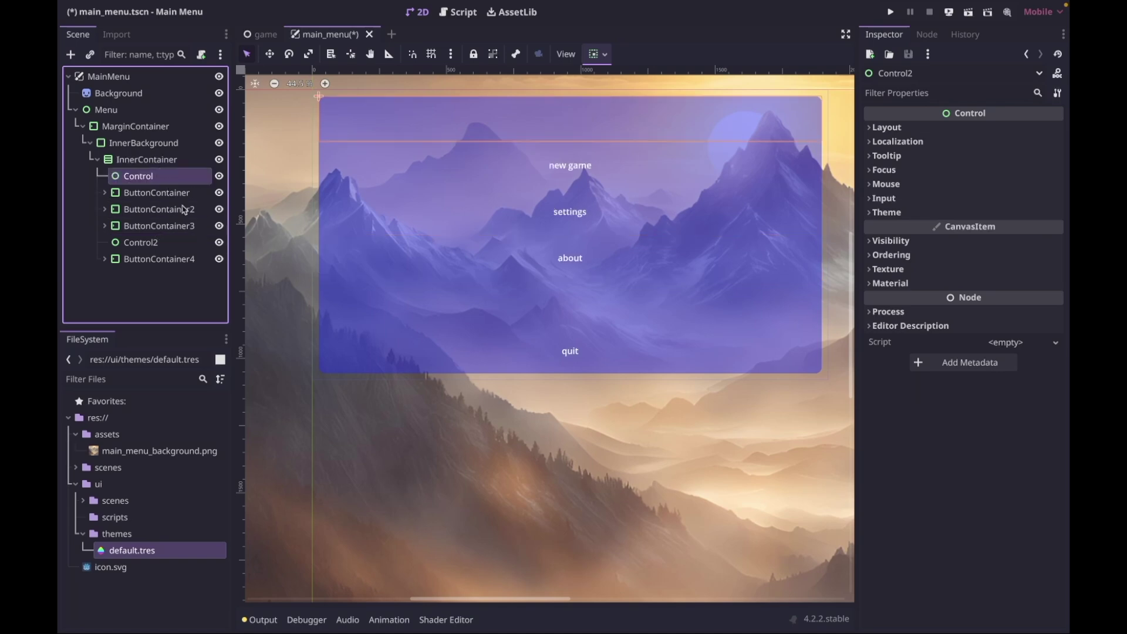
key(ctrl+d)
drag(151, 192, 156, 285)
click(163, 302)
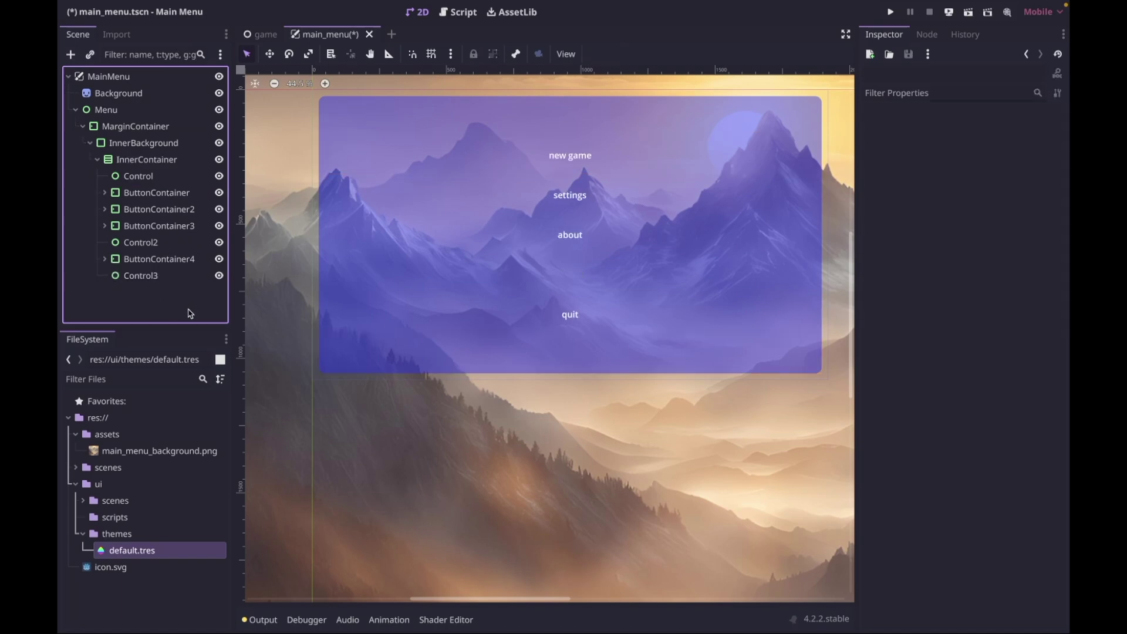
key(ctrl+s)
Run the game with F5 and try the new game menu entry.
key(F5)
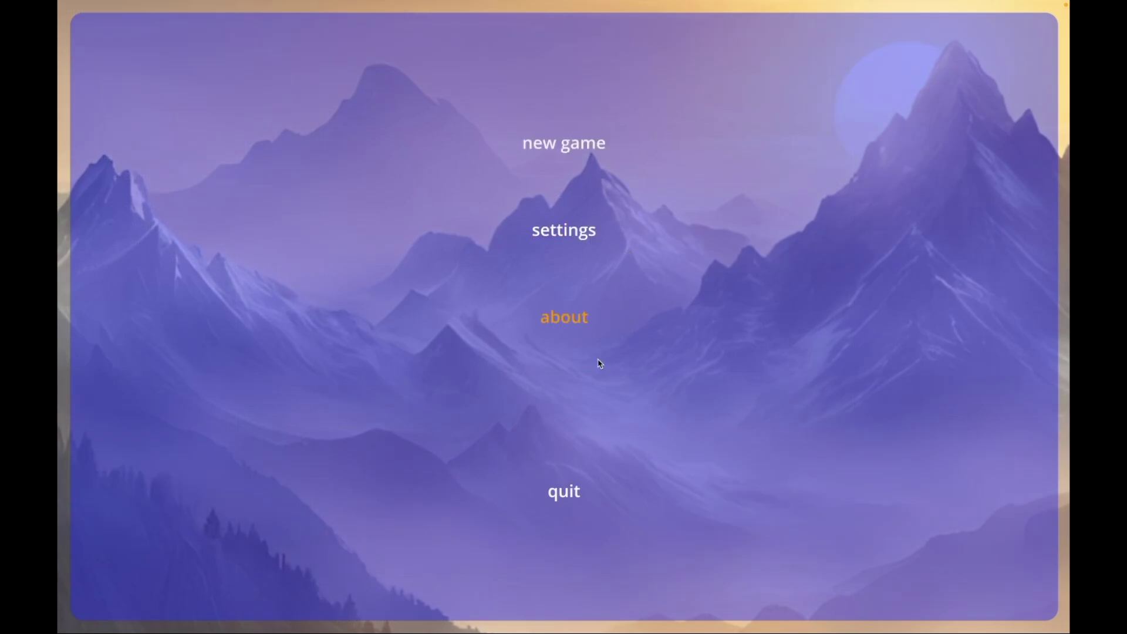
click(654, 146)
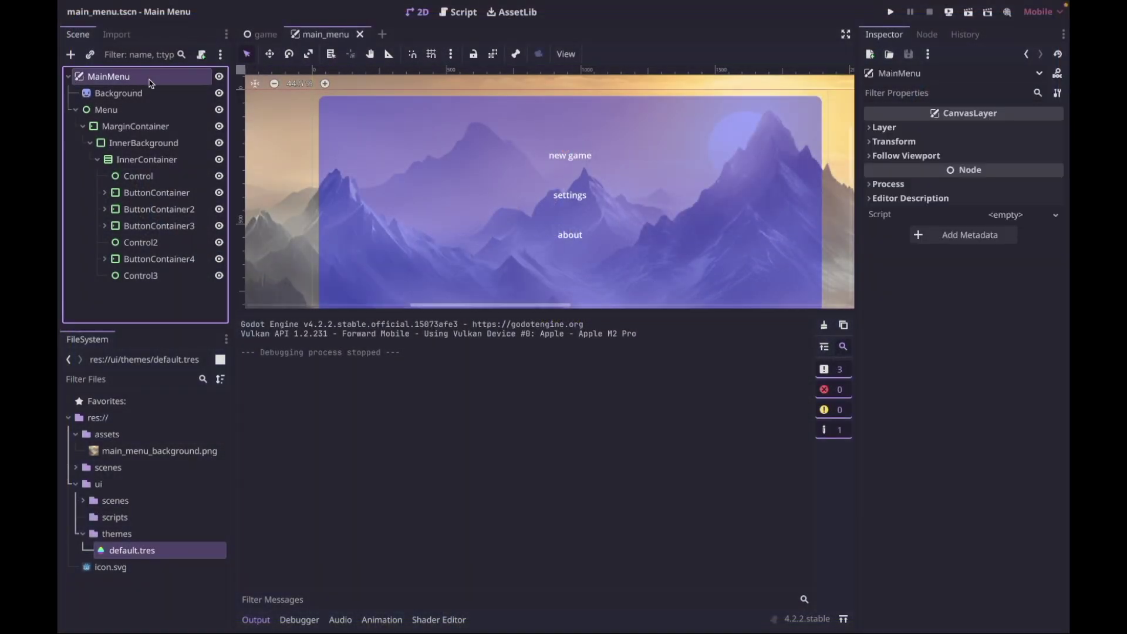
Create main_menu.gd in res://ui/scripts and attach it to the MainMenu node.
click(205, 58)
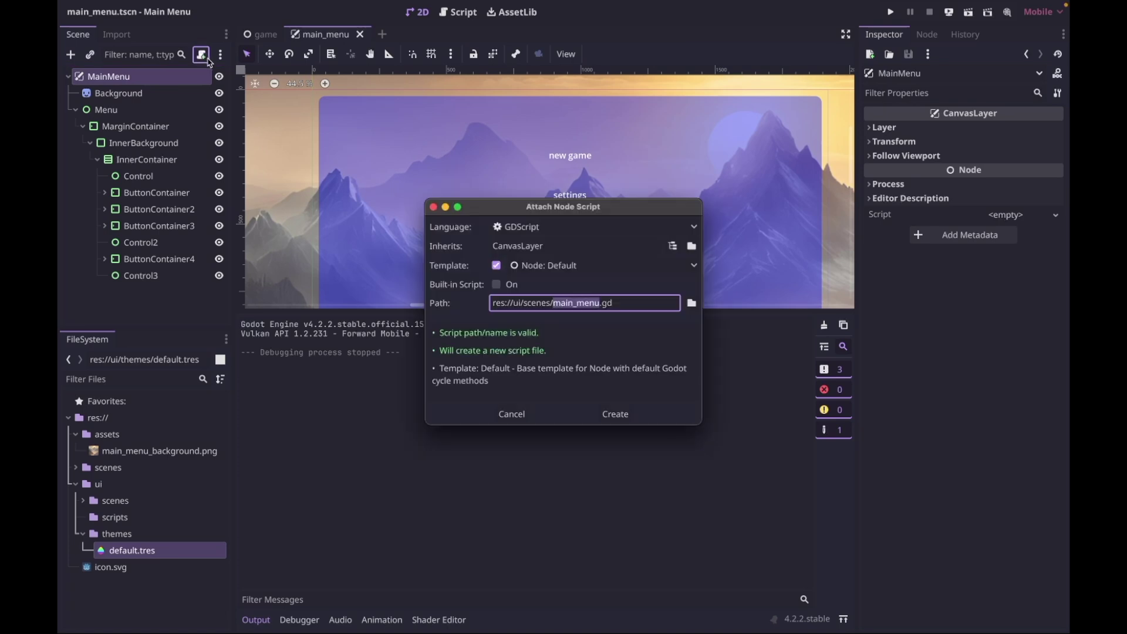
click(691, 303)
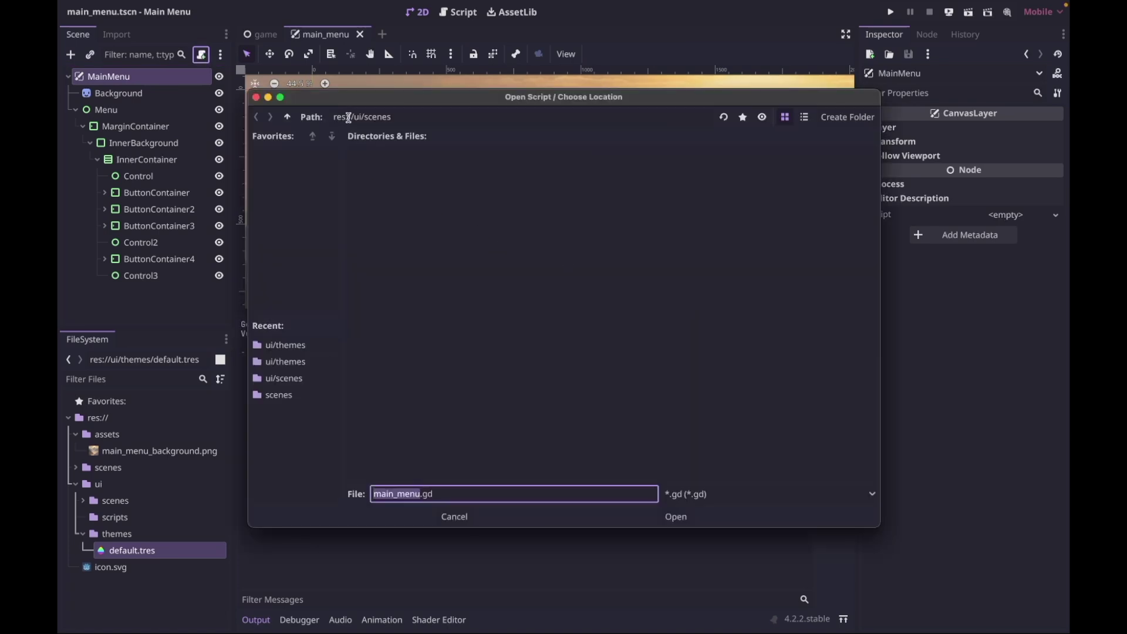
click(287, 117)
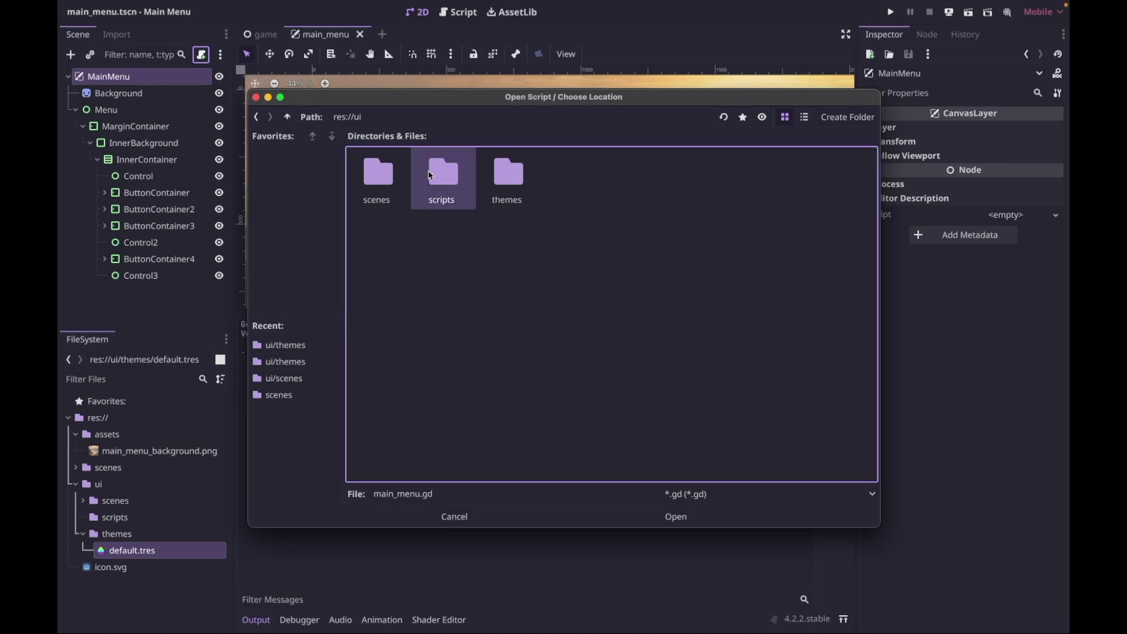
double_click(414, 158)
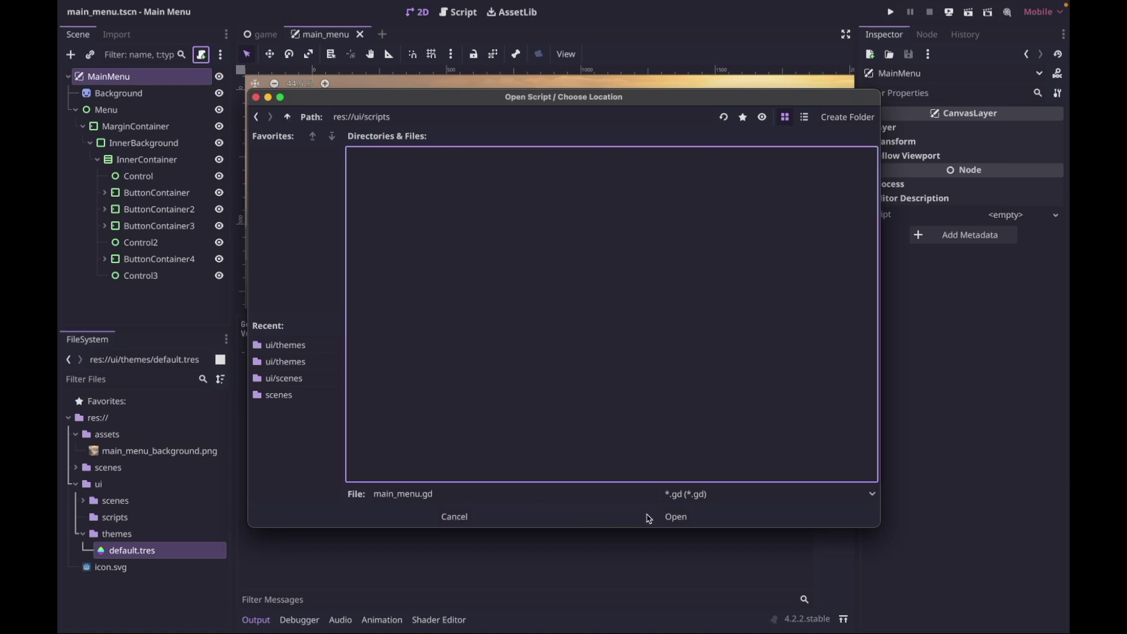
click(676, 517)
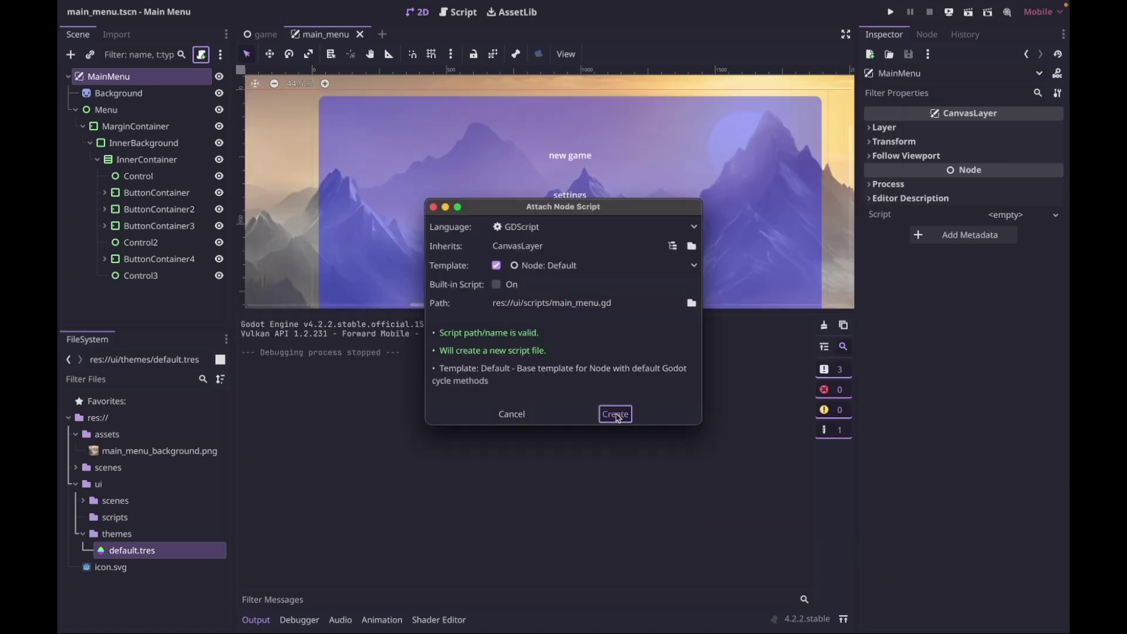
click(614, 411)
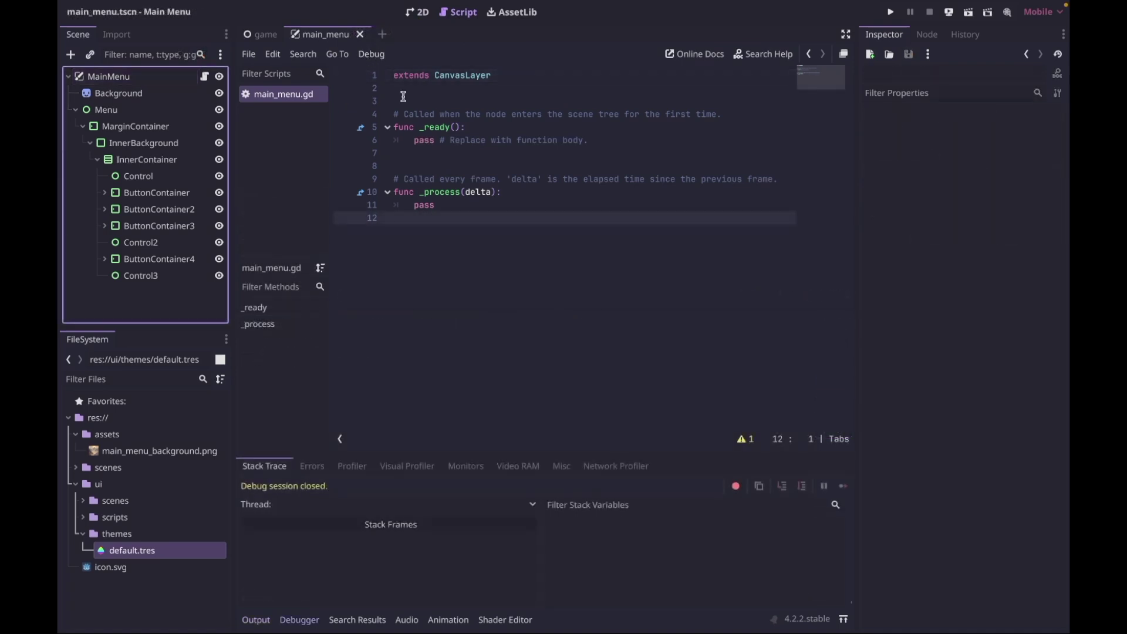
click(382, 35)
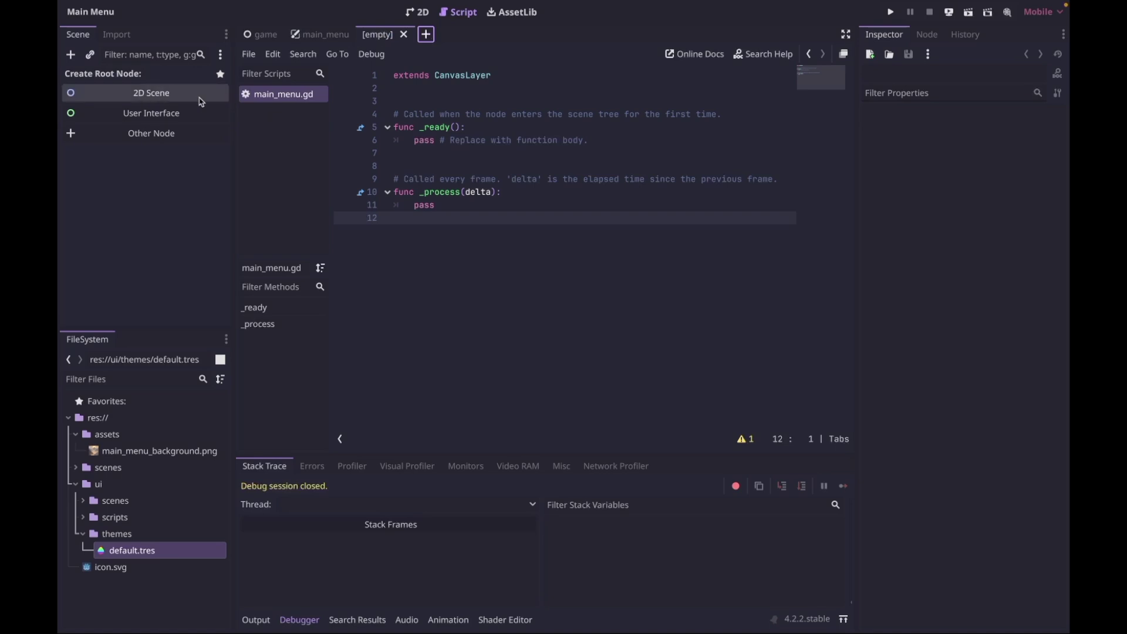
Create a PanelContainer scene root with a Label child.
click(154, 134)
text(pae)
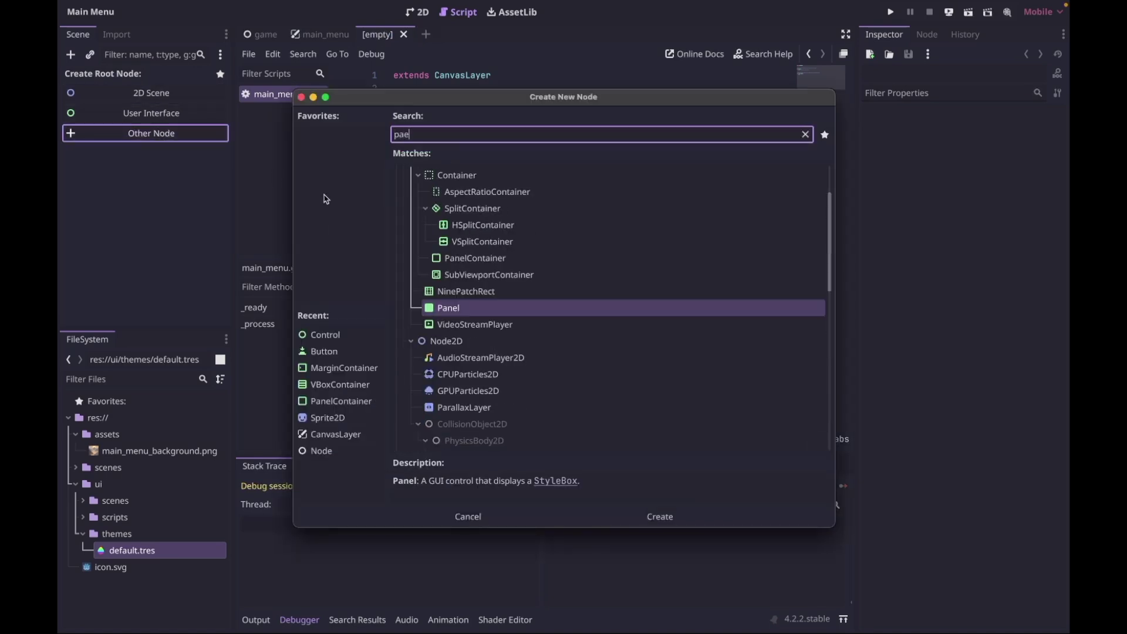
double_click(464, 259)
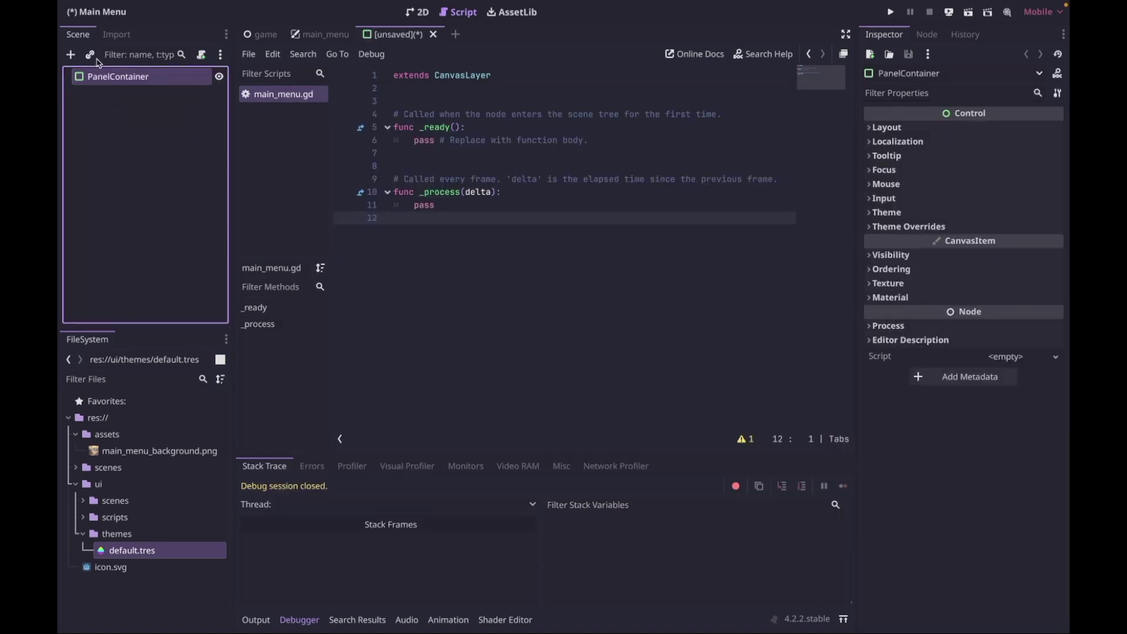
key(ctrl+a)
text(label)
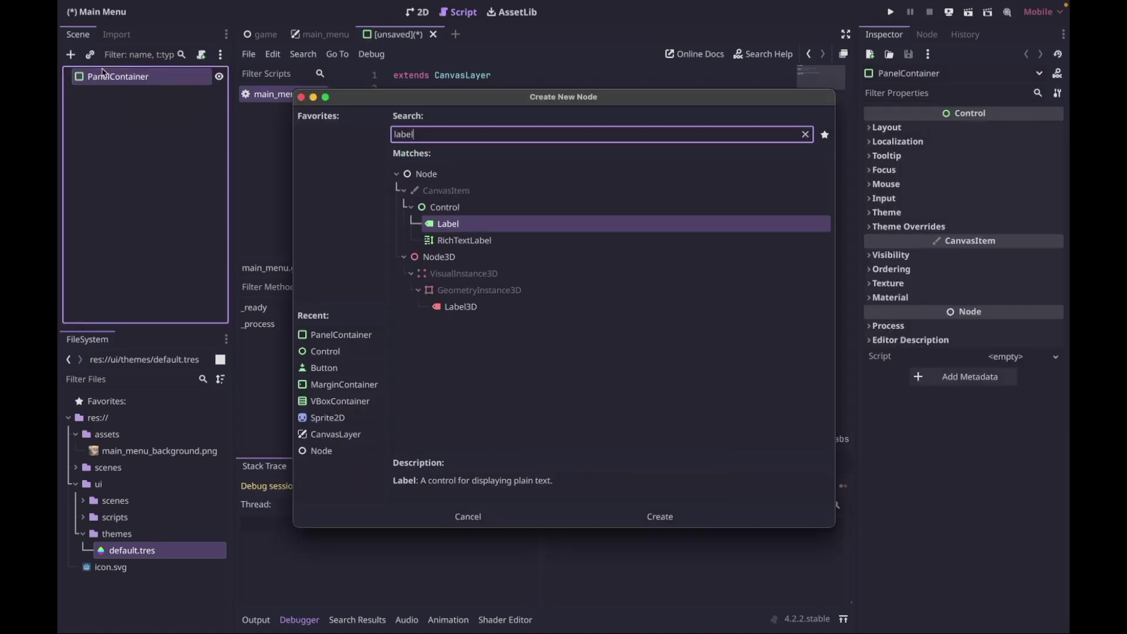
key(Return)
Set the Label text to First Level, centred horizontally and vertically.
click(892, 155)
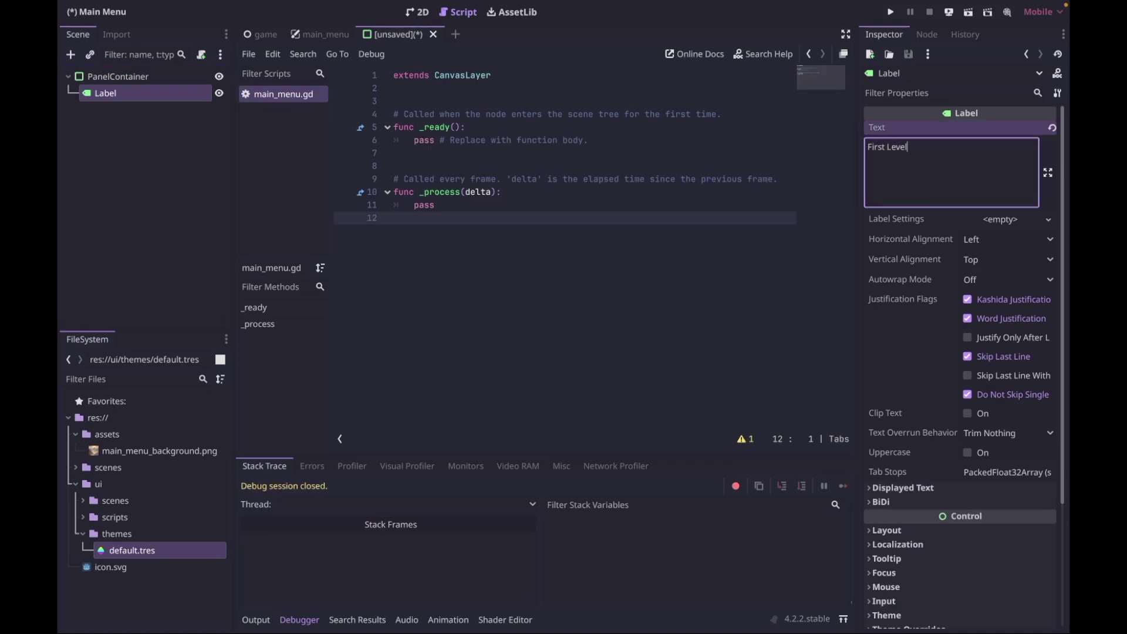
click(983, 243)
click(983, 274)
click(983, 259)
click(985, 293)
Set the PanelContainer's anchors preset to Full Rect and view it in 2D.
click(129, 120)
click(117, 77)
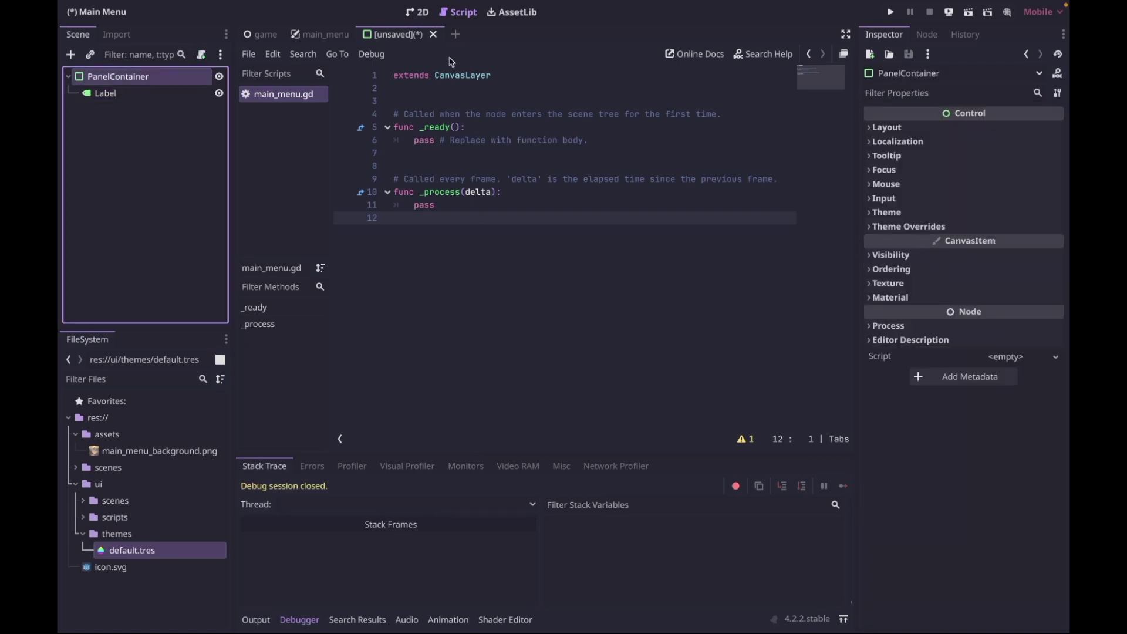
click(963, 128)
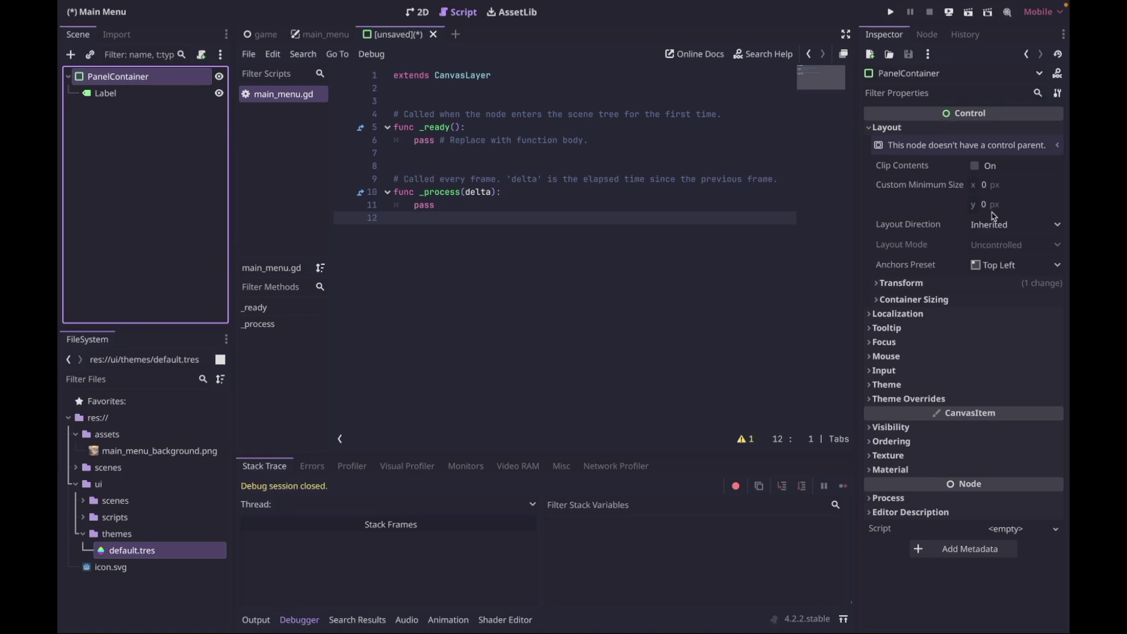
click(1015, 265)
click(1019, 304)
click(417, 12)
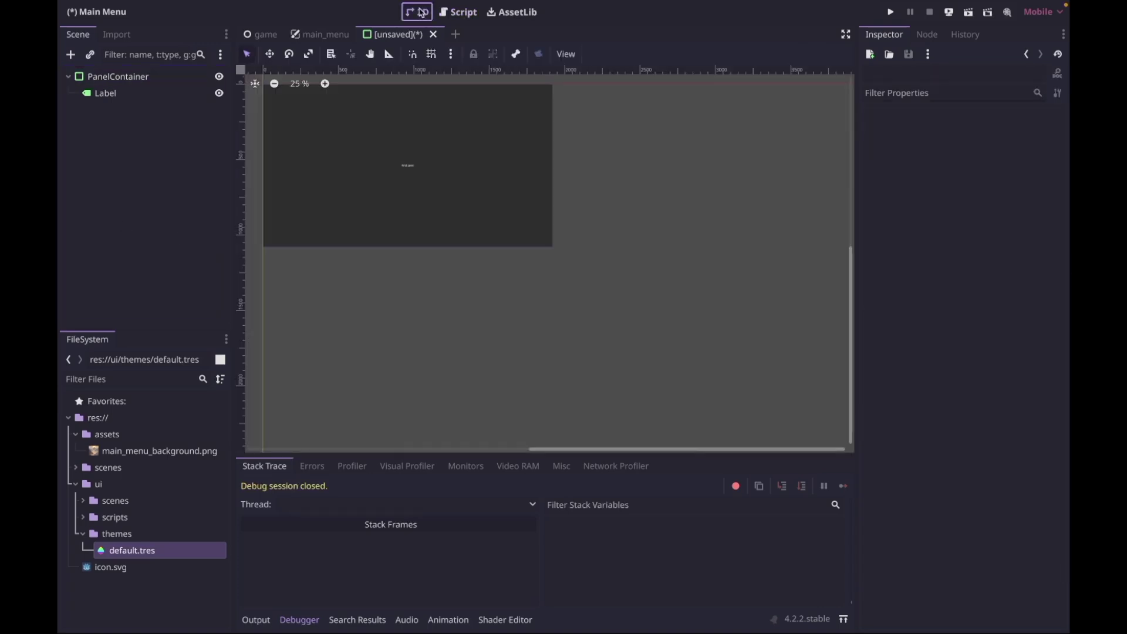
Save the new scene into res://scenes, selecting the default panel_container.tscn name to replace.
scroll(413, 130, up, 3)
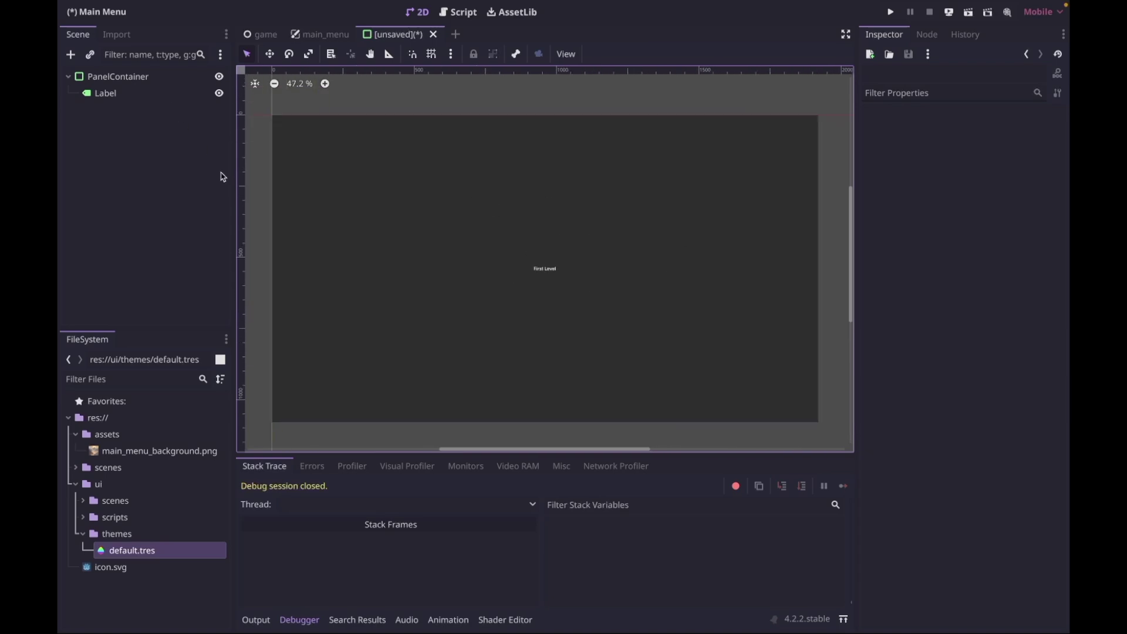
key(ctrl+s)
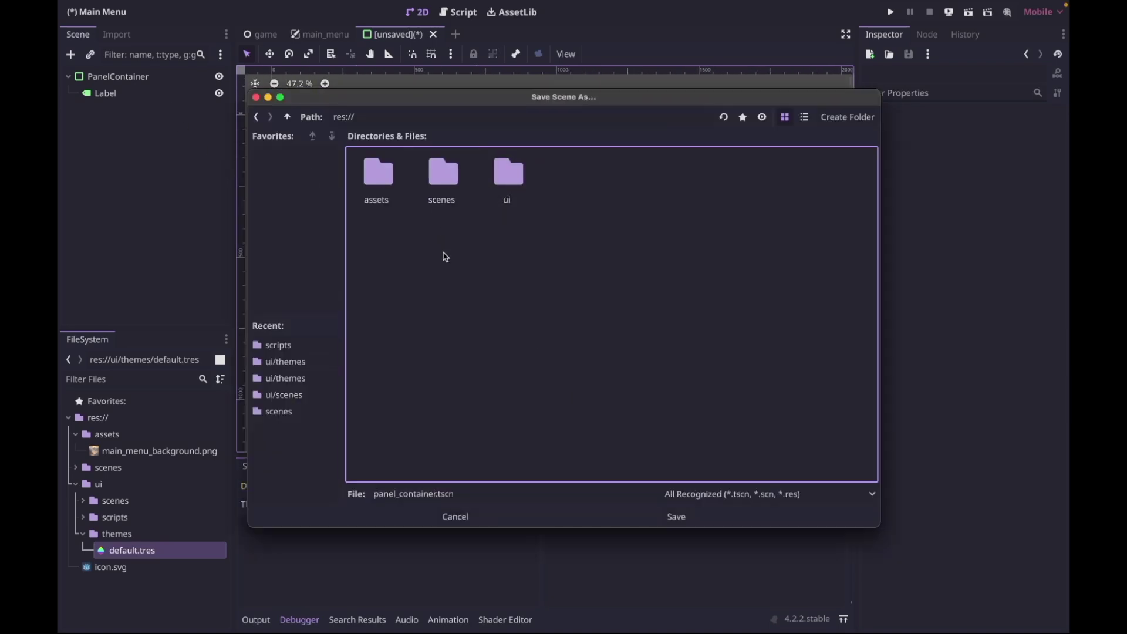
double_click(450, 179)
double_click(422, 493)
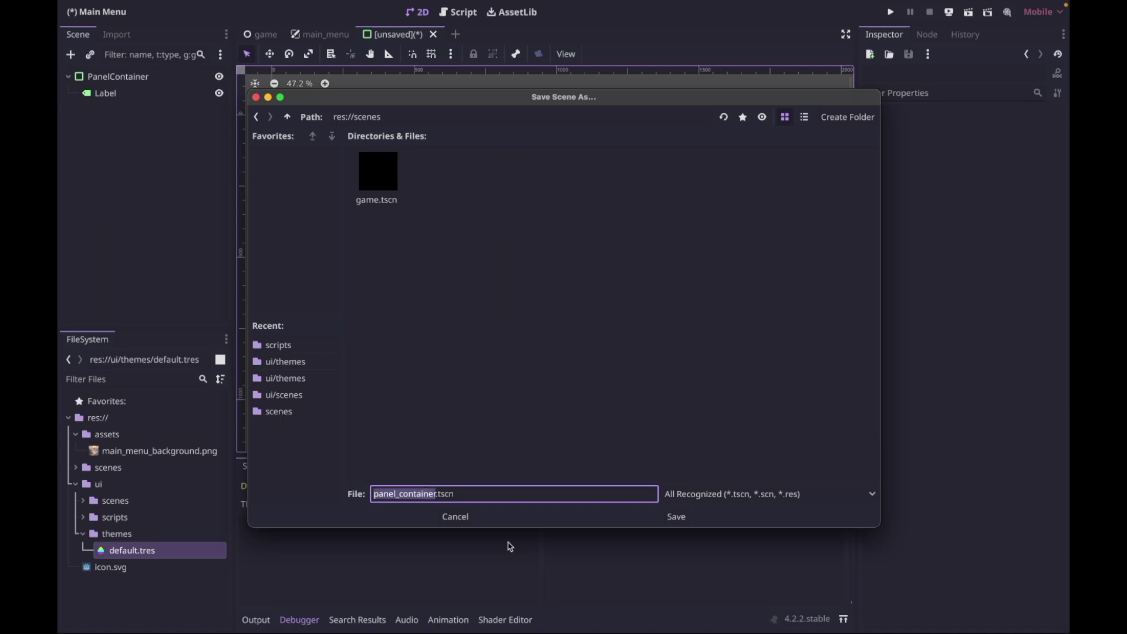